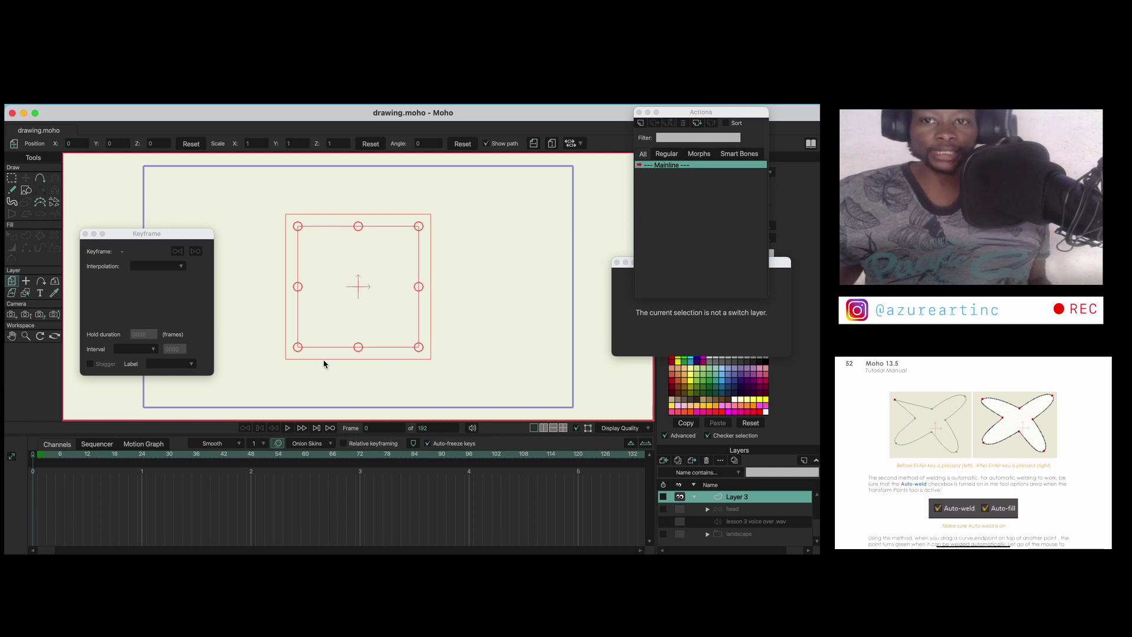
# Switch to the Add Point tool to draw a new curve on the blank Layer 3.
pyautogui.click(44, 178)
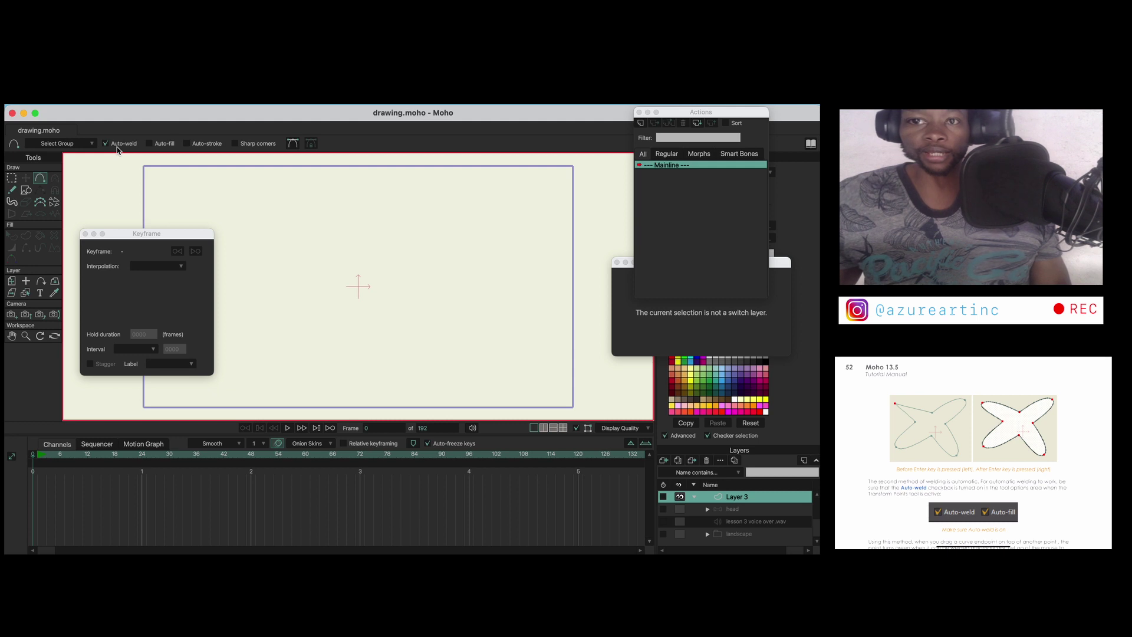
# Enable Auto-fill and draw a closed, white-filled four-armed star curve on Layer 3.
pyautogui.click(151, 146)
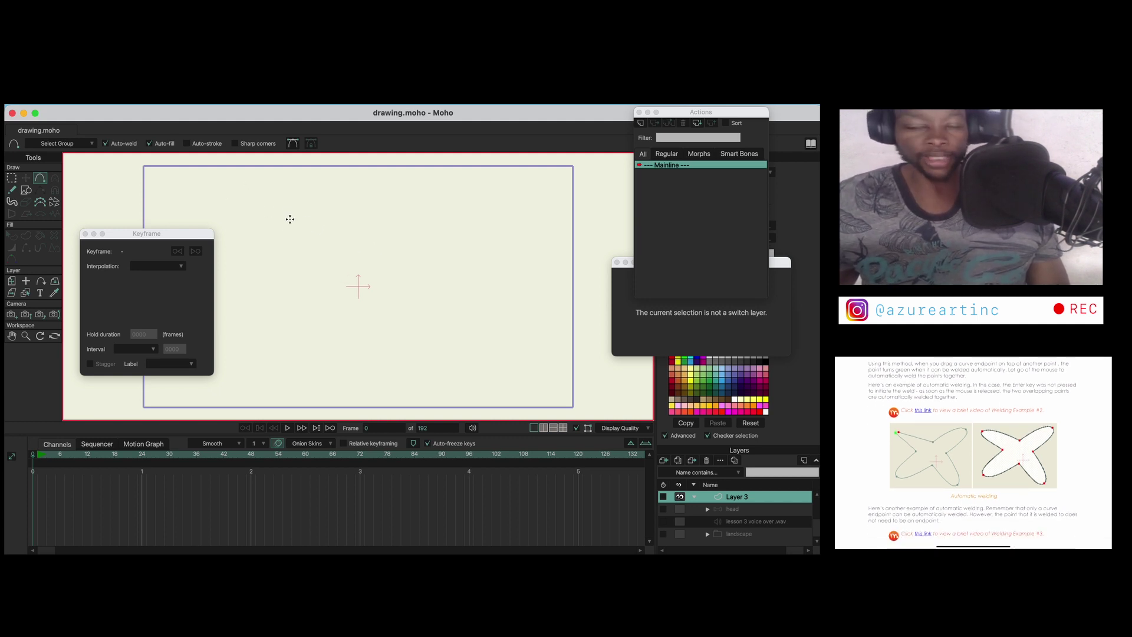
pyautogui.moveTo(253, 233)
pyautogui.mouseDown()
pyautogui.moveTo(351, 228)
pyautogui.moveTo(426, 188)
pyautogui.moveTo(419, 261)
pyautogui.moveTo(409, 257)
pyautogui.moveTo(467, 316)
pyautogui.moveTo(349, 316)
pyautogui.moveTo(375, 302)
pyautogui.moveTo(293, 361)
pyautogui.moveTo(326, 275)
pyautogui.moveTo(255, 267)
pyautogui.moveTo(253, 236)
pyautogui.mouseUp()
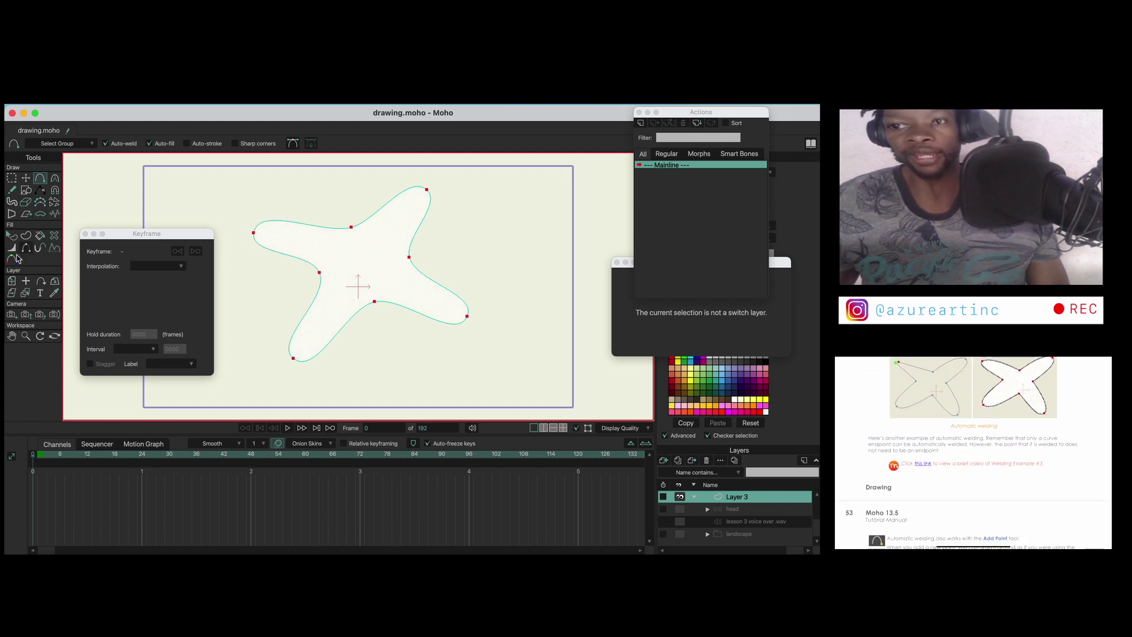
# Select the white star shape and give it a black outline stroke.
pyautogui.click(13, 237)
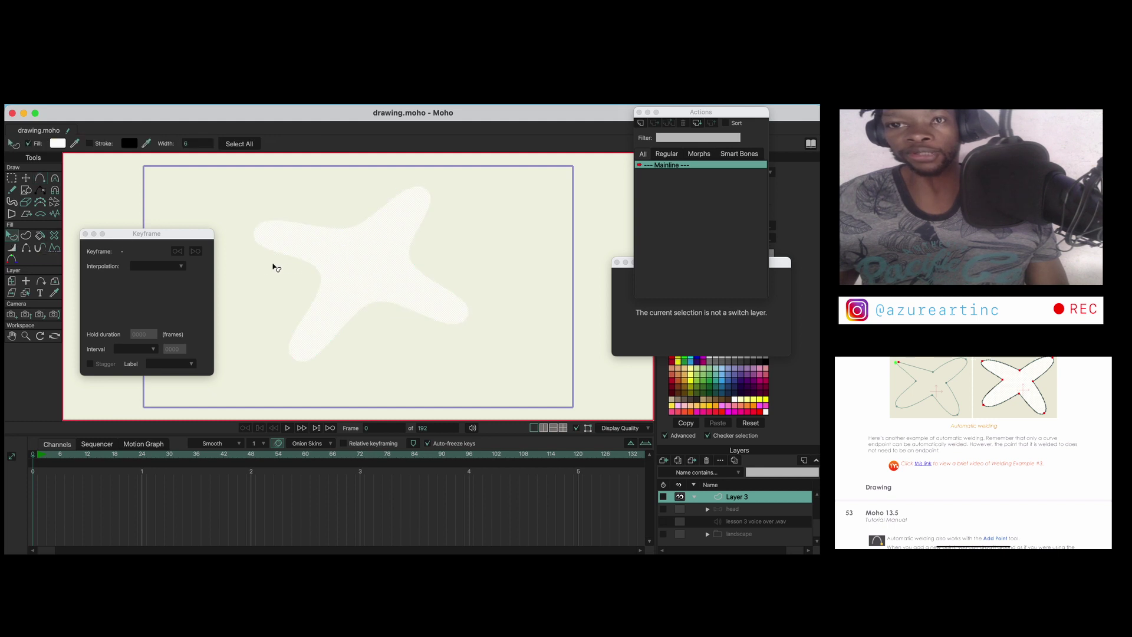
pyautogui.click(288, 267)
pyautogui.click(208, 194)
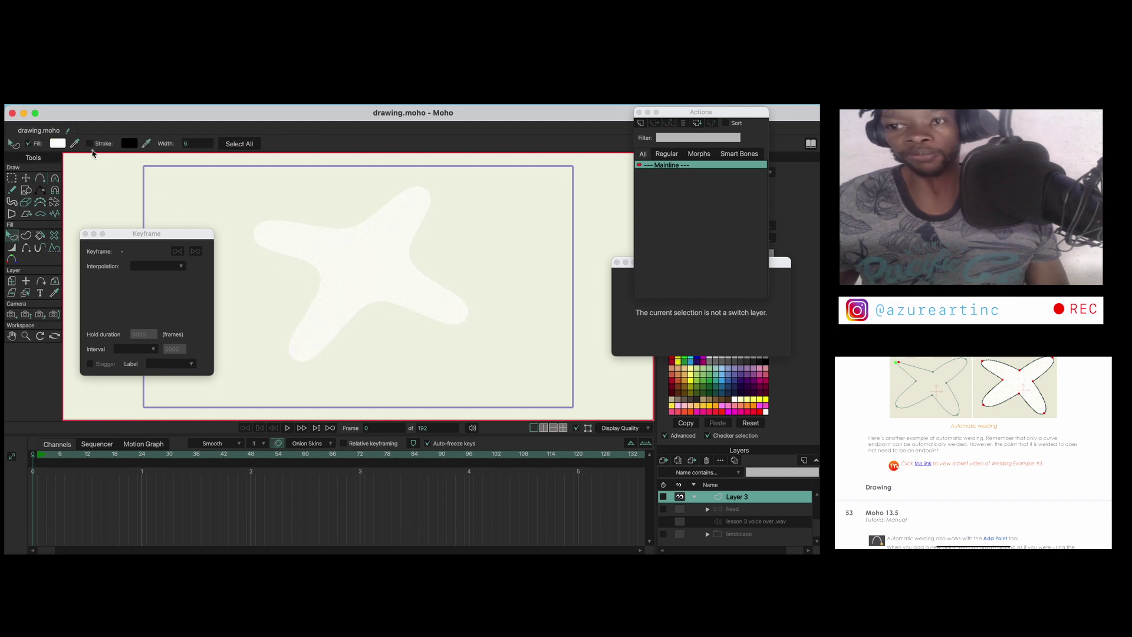
pyautogui.click(89, 143)
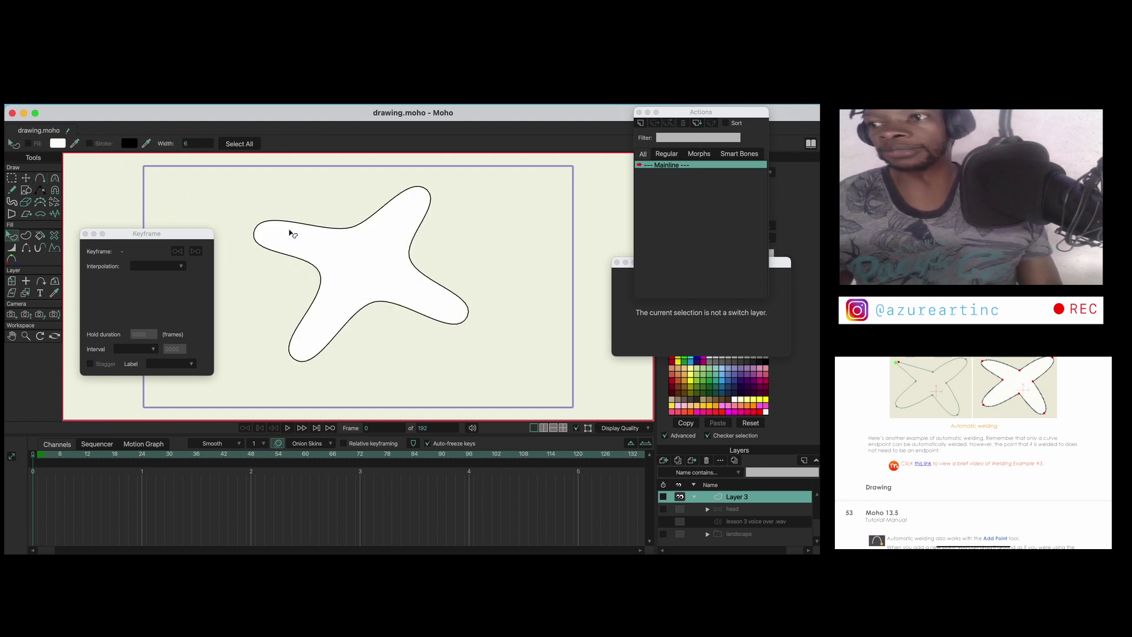
pyautogui.click(356, 260)
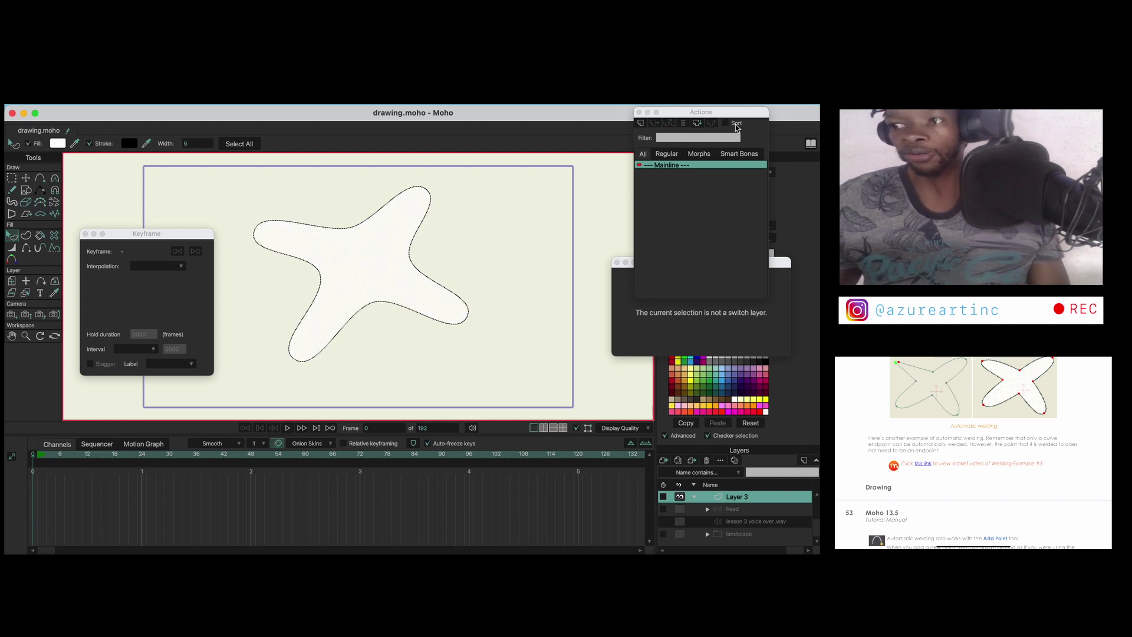
# Move the Actions window aside and show the star's points for transforming.
pyautogui.moveTo(740, 113); pyautogui.dragTo(625, 132)
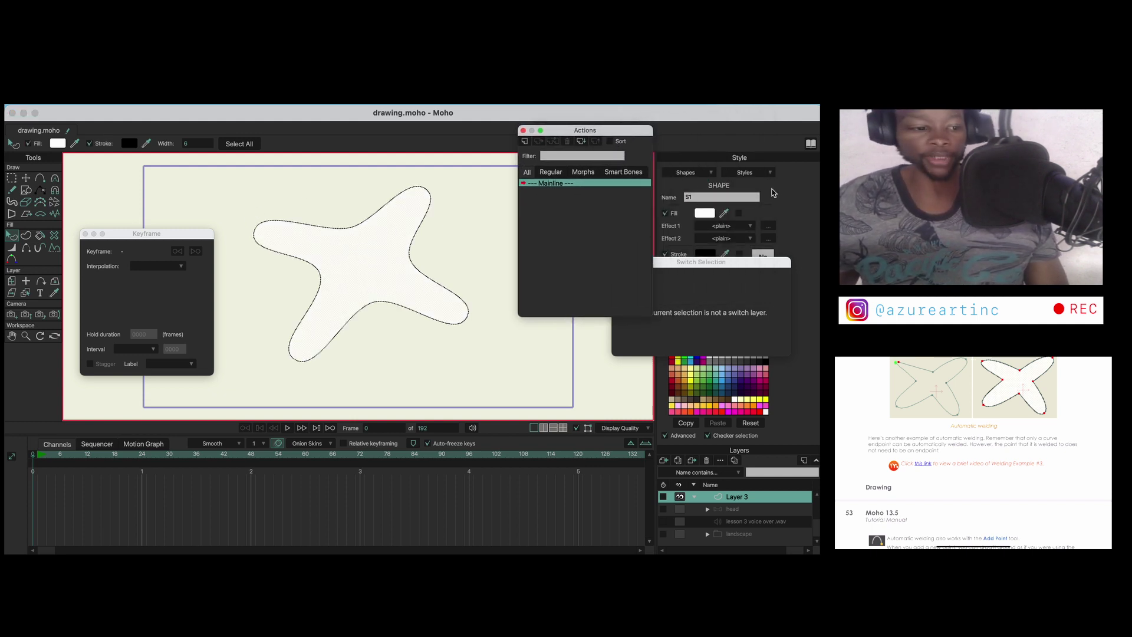
pyautogui.click(781, 203)
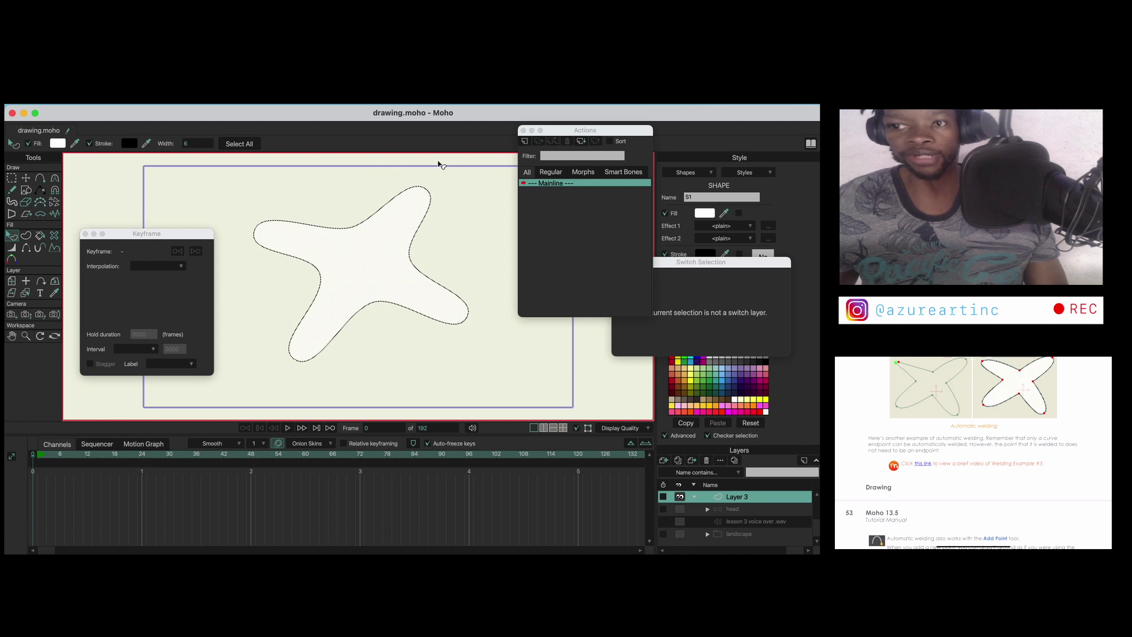
pyautogui.moveTo(583, 130); pyautogui.dragTo(663, 136)
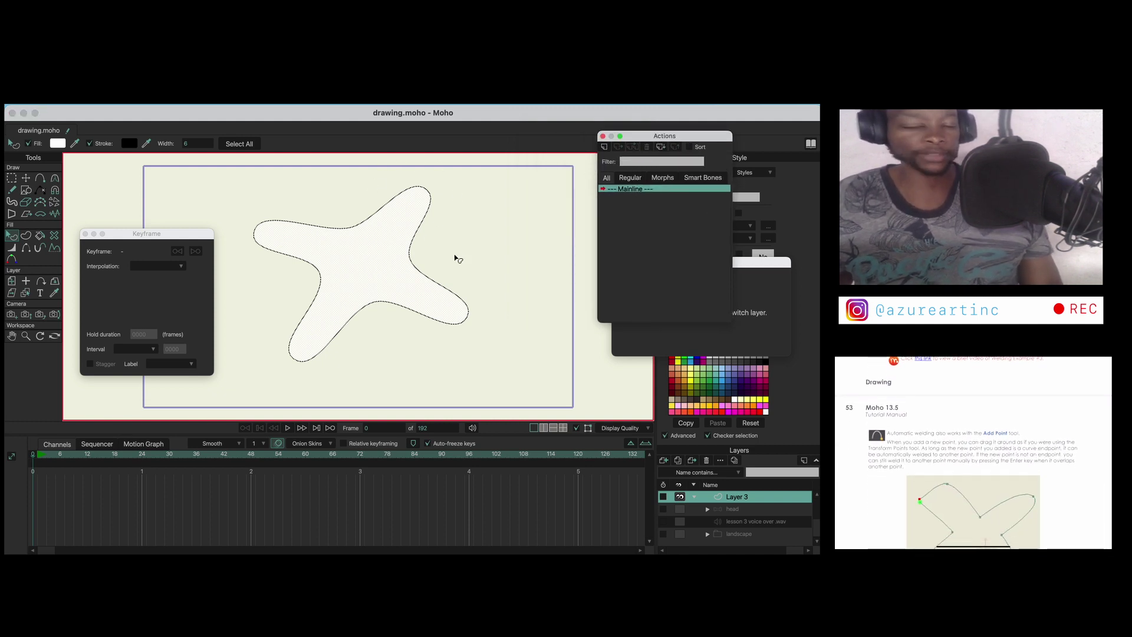
pyautogui.click(467, 246)
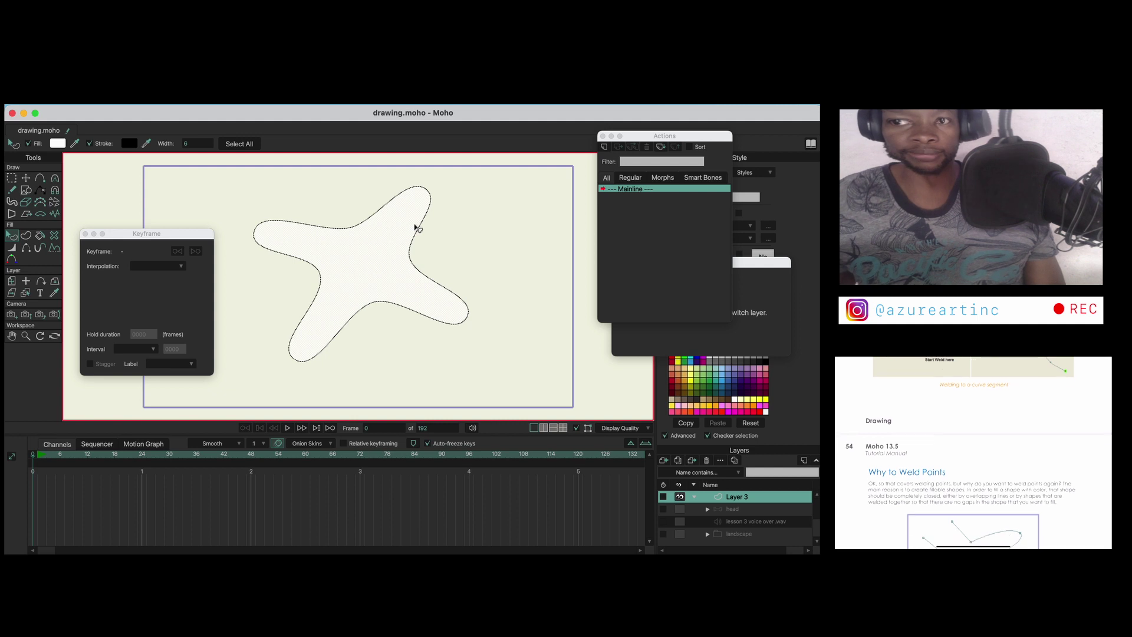
pyautogui.press('t')
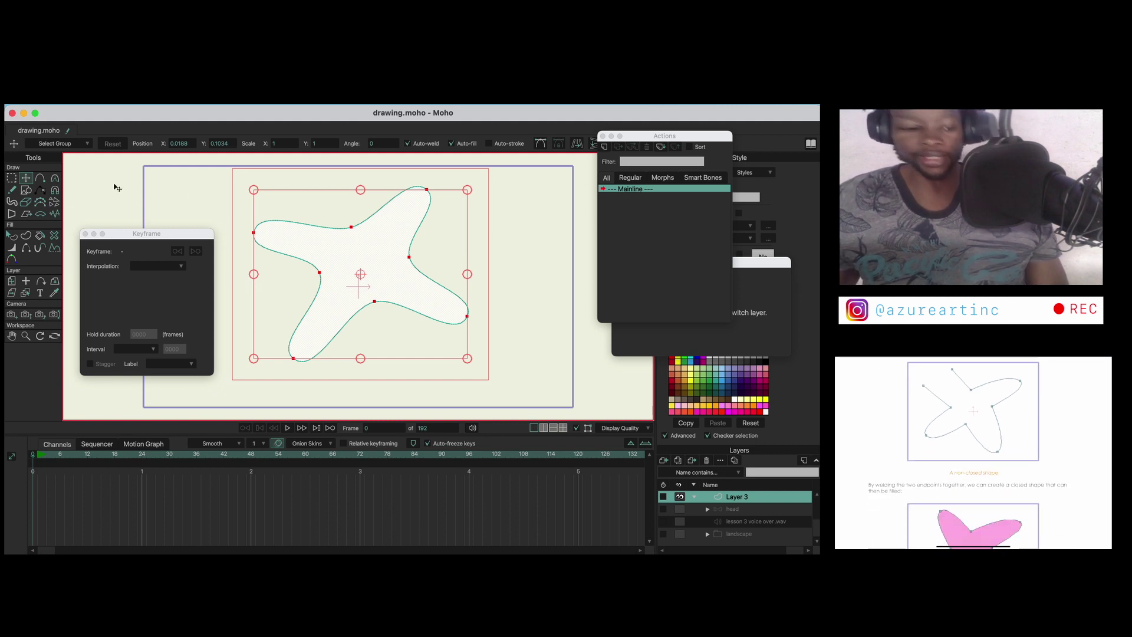
# Try several palette colours on the star's fill, settle on pink, then select all its points.
pyautogui.click(11, 235)
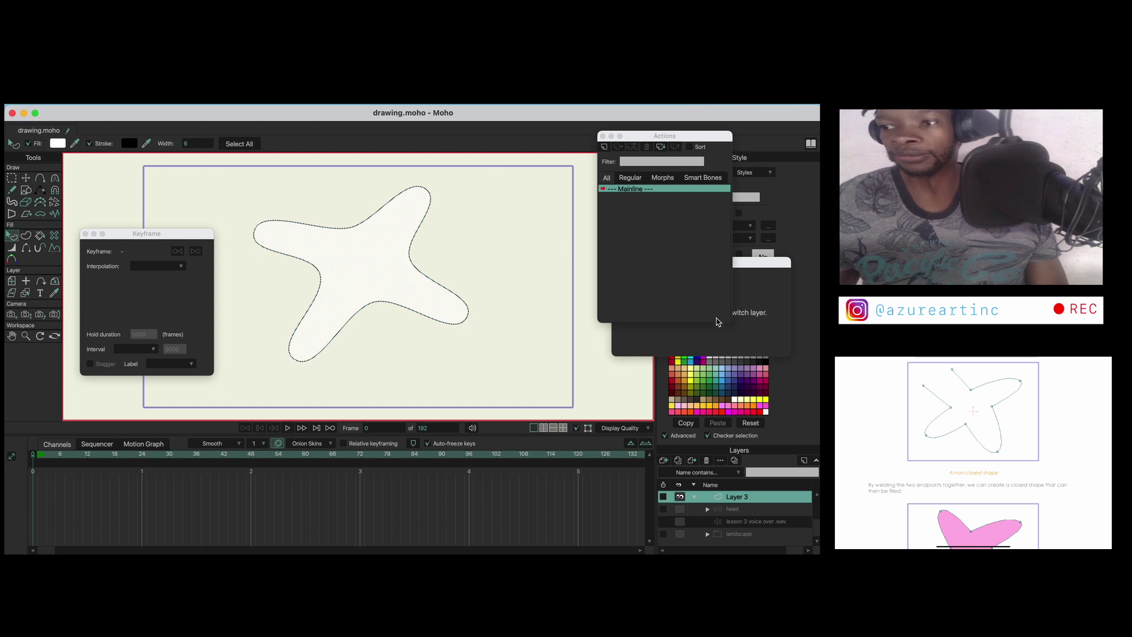
pyautogui.click(705, 361)
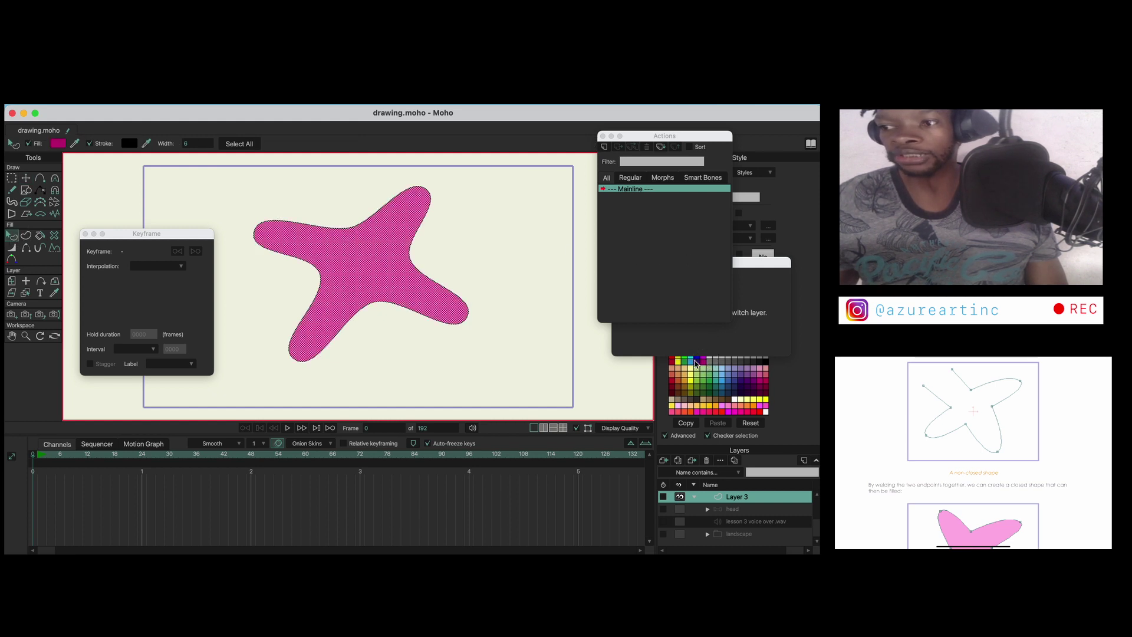
pyautogui.click(727, 374)
pyautogui.click(714, 383)
pyautogui.click(745, 389)
pyautogui.click(742, 378)
pyautogui.click(701, 382)
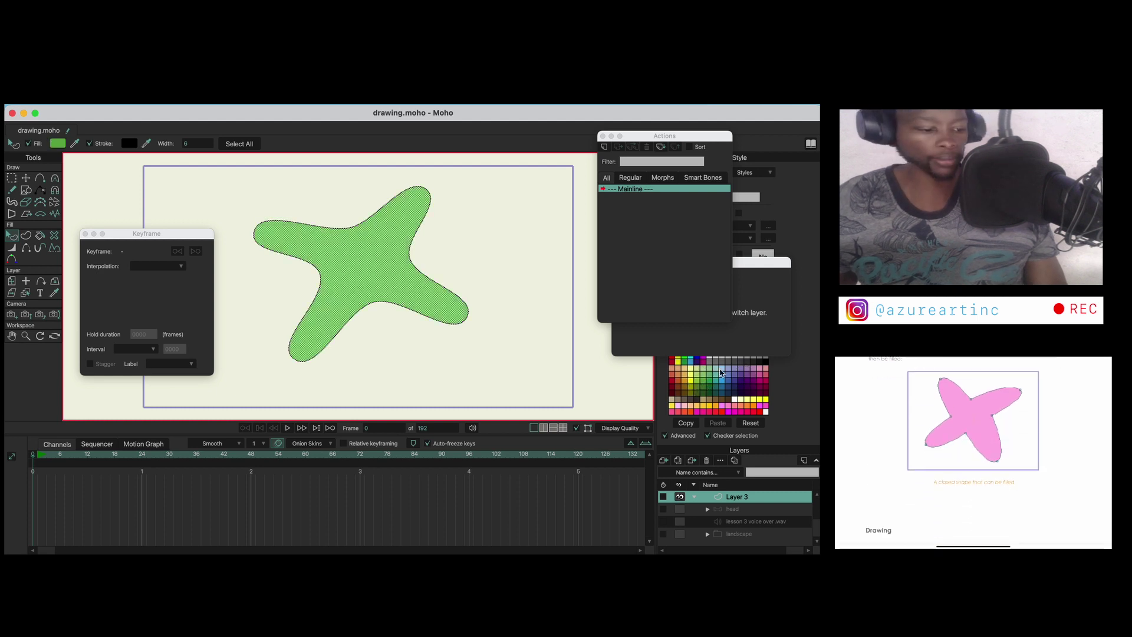
pyautogui.click(756, 371)
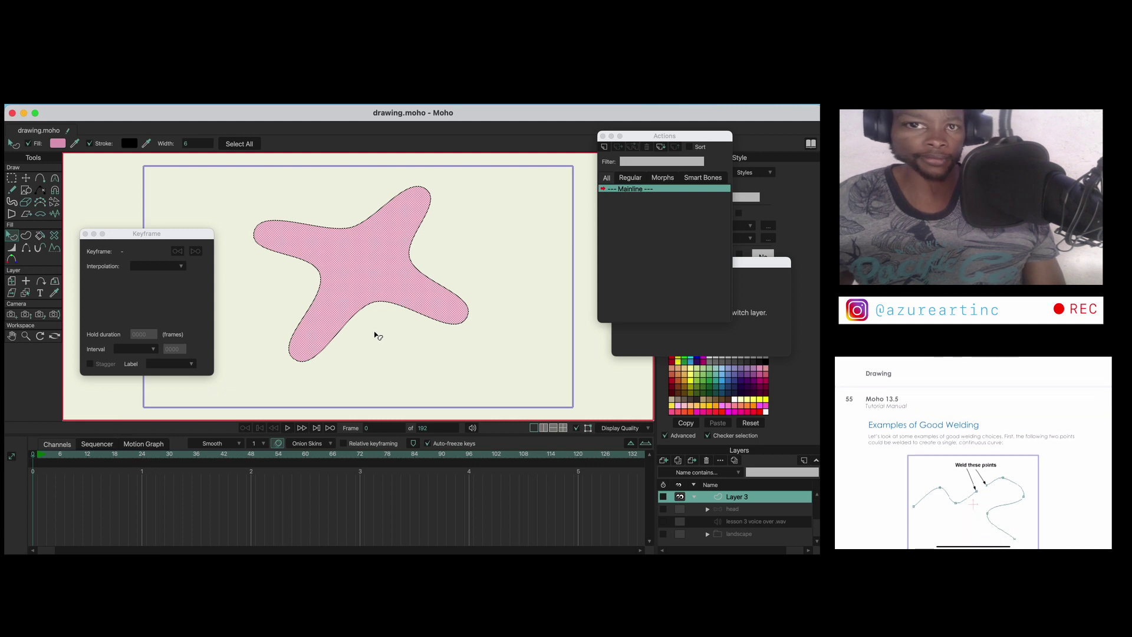
pyautogui.press('t')
pyautogui.hotkey('ctrl', 'a')
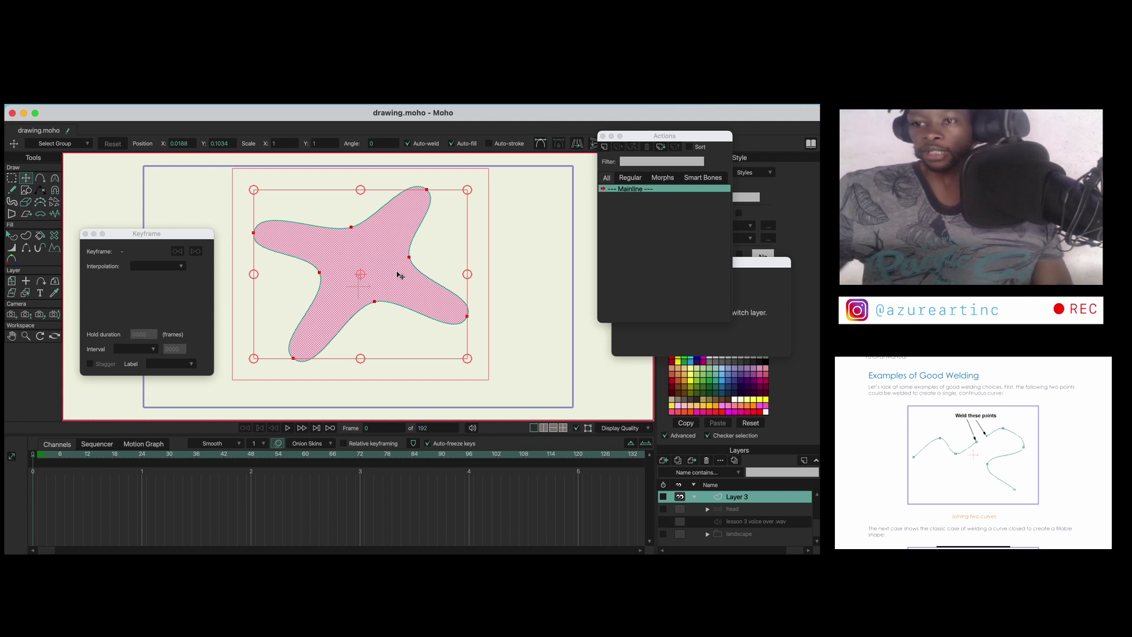
# Delete the pink star and draw the first wavy curve on the left.
pyautogui.press('g')
pyautogui.press('Delete')
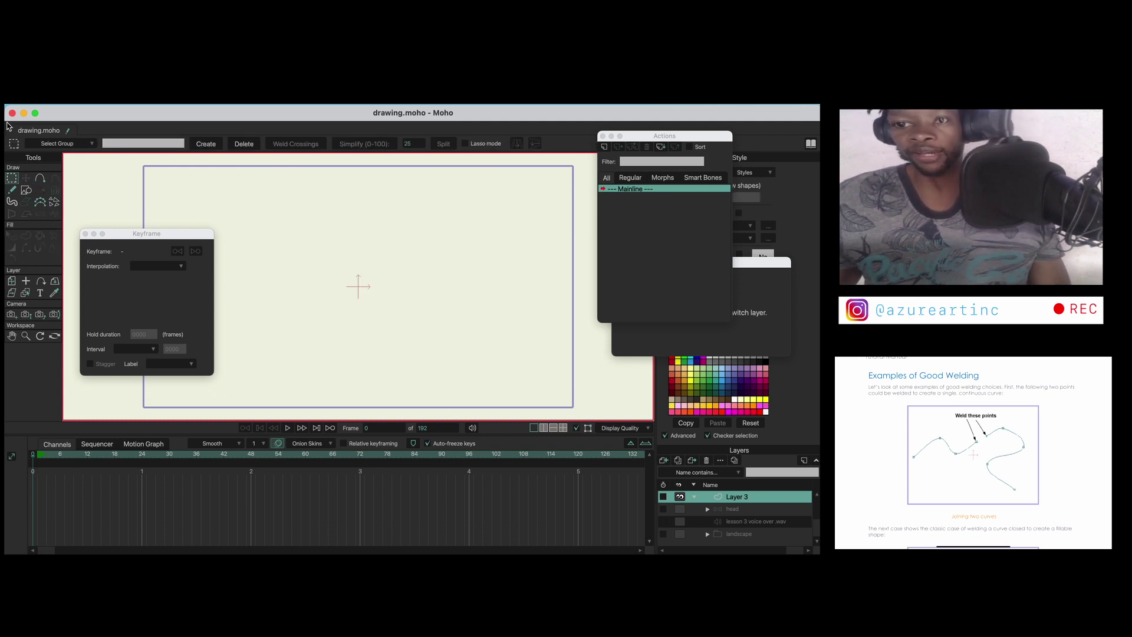
pyautogui.click(39, 177)
pyautogui.moveTo(265, 276); pyautogui.dragTo(386, 293)
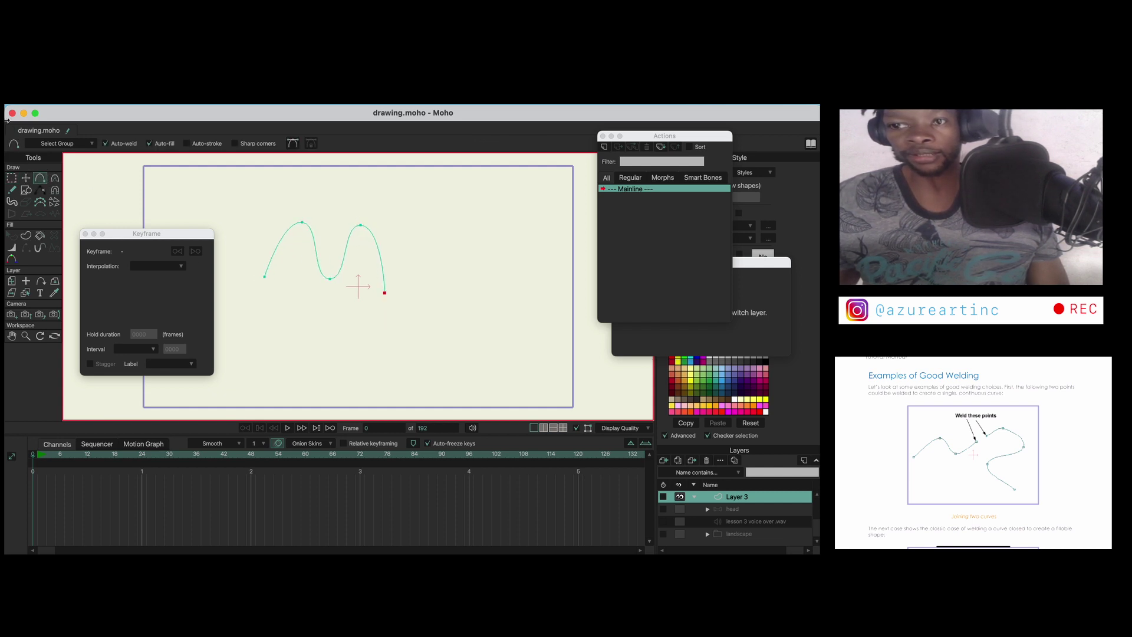
# Draw a second wavy curve on the right and weld the left curve's end onto it.
pyautogui.click(25, 178)
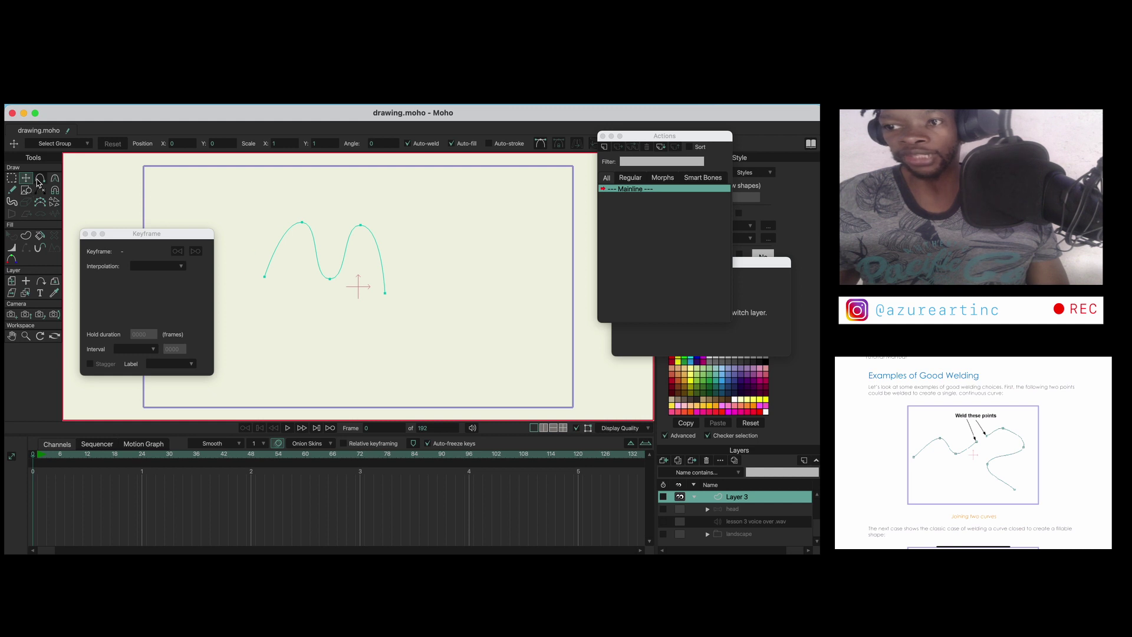
pyautogui.click(40, 178)
pyautogui.moveTo(543, 313); pyautogui.dragTo(497, 245)
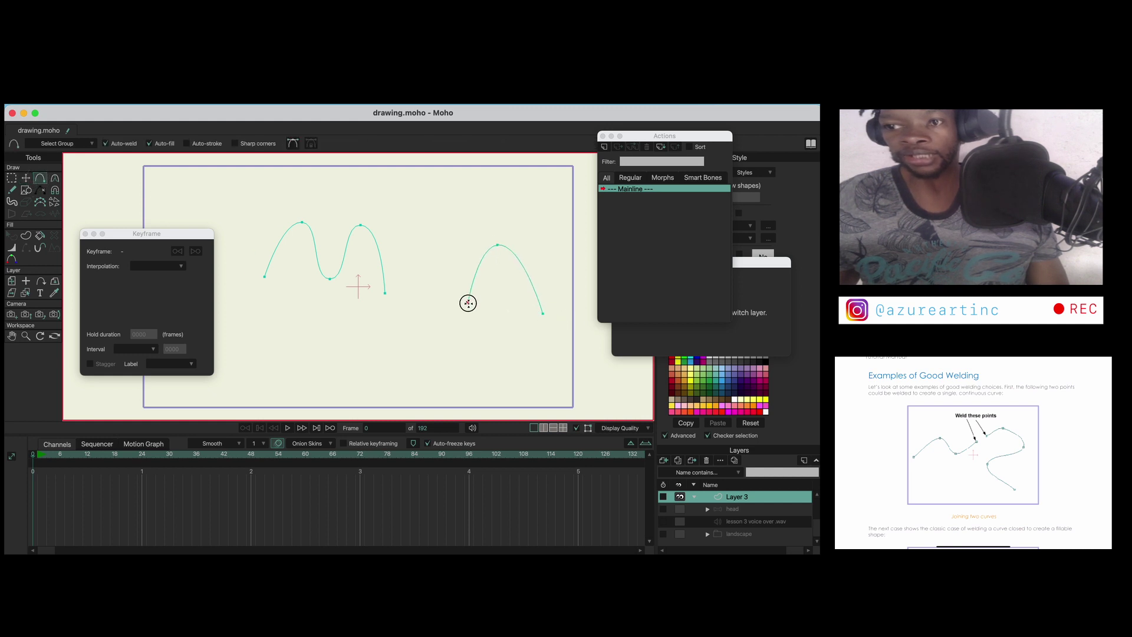
pyautogui.moveTo(468, 303); pyautogui.dragTo(411, 286)
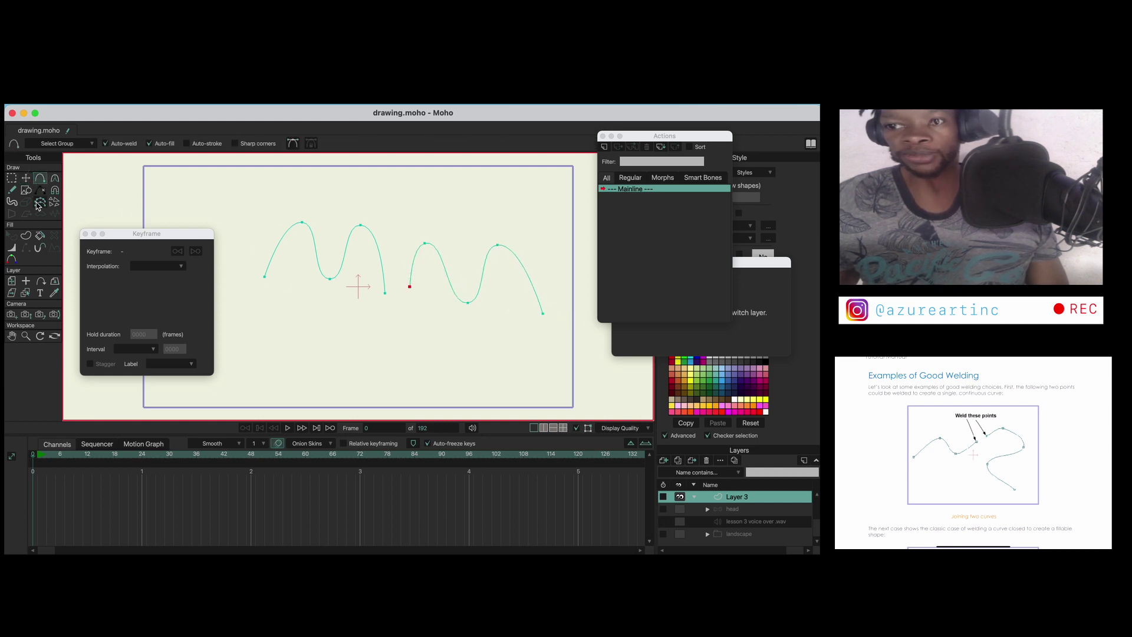
pyautogui.click(25, 177)
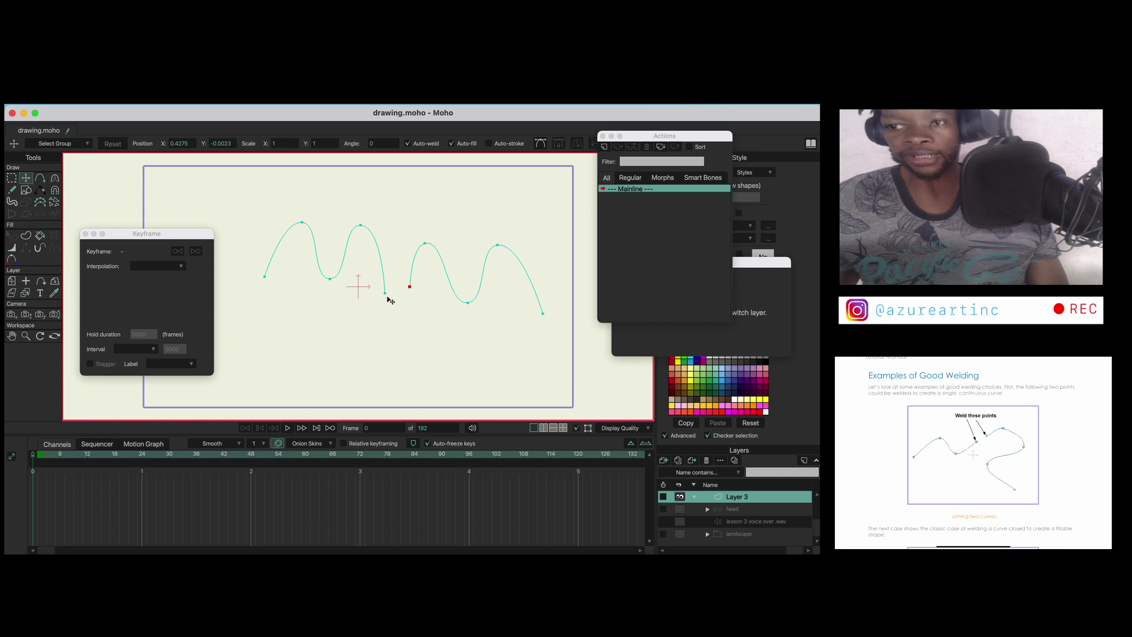
pyautogui.moveTo(386, 296); pyautogui.dragTo(409, 286)
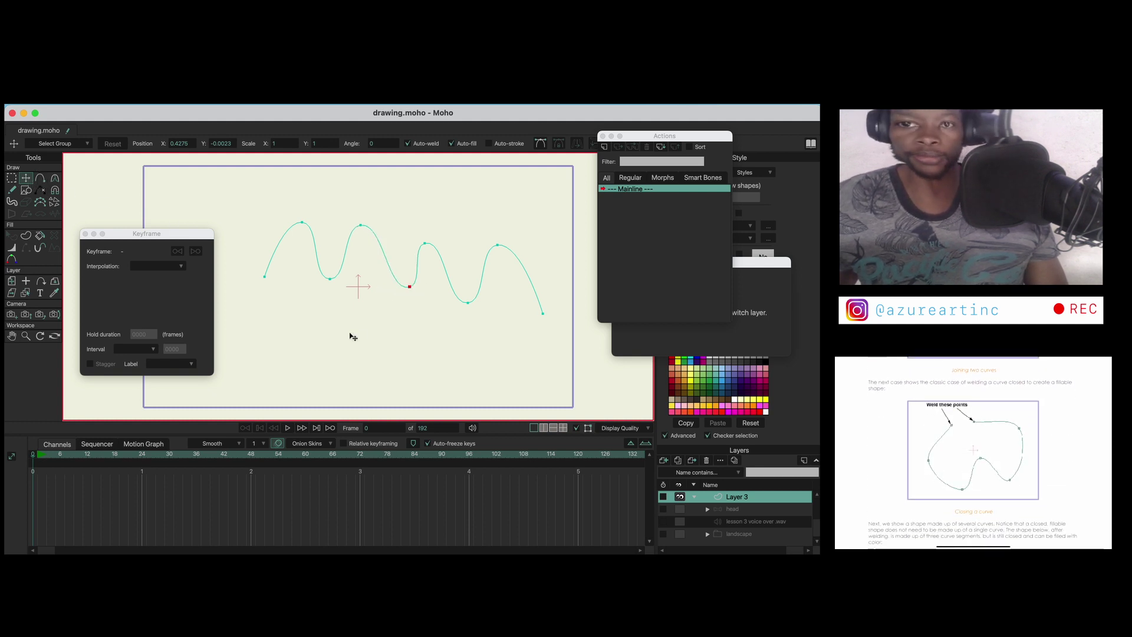
# Turn the joined curve into a stroked shape and thicken its line along the whole wave.
pyautogui.doubleClick(321, 273)
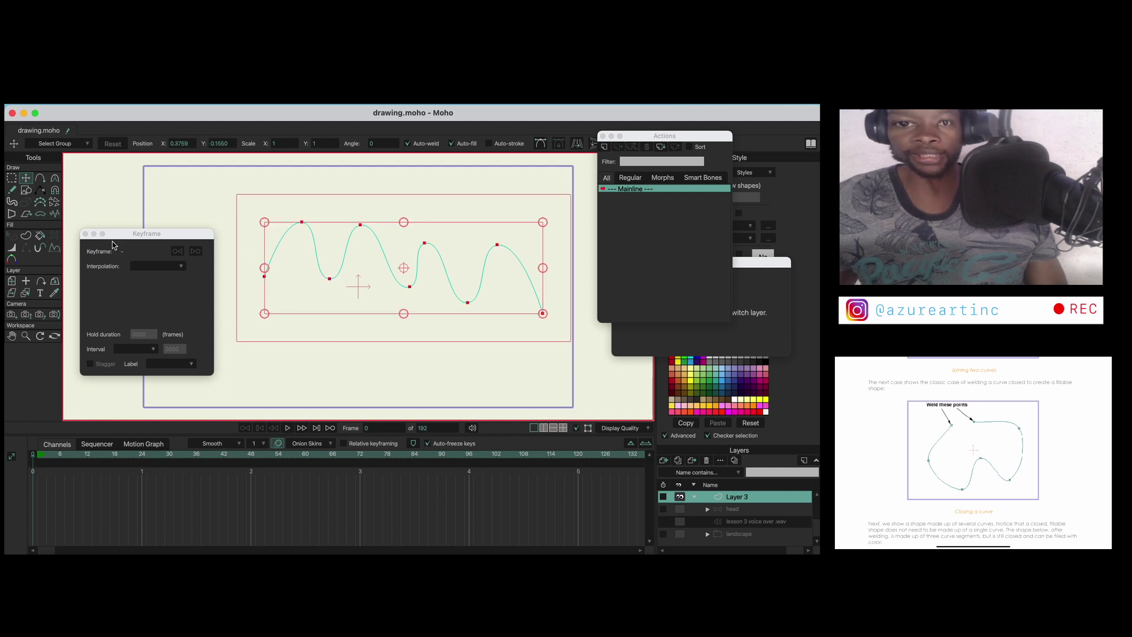
pyautogui.click(26, 237)
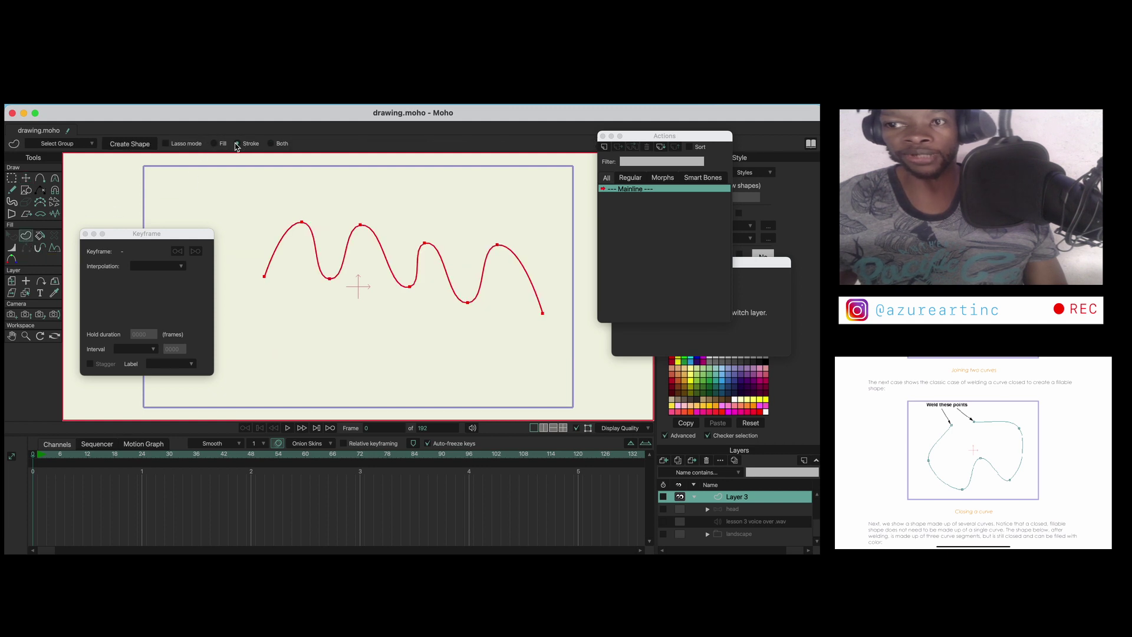
pyautogui.click(123, 145)
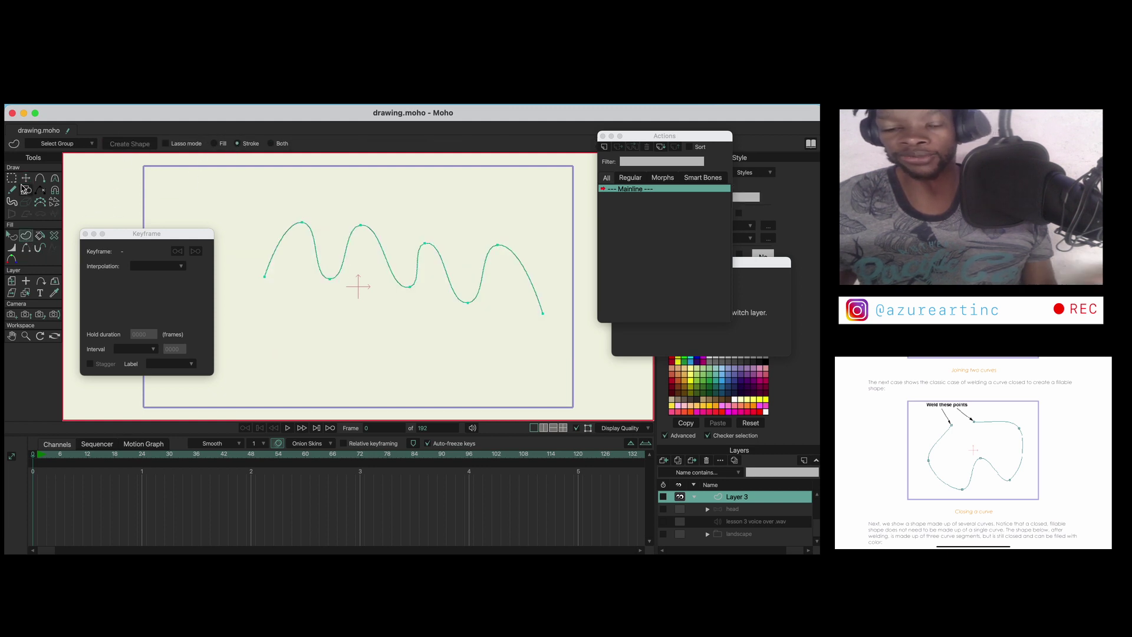
pyautogui.press('t')
pyautogui.click(11, 247)
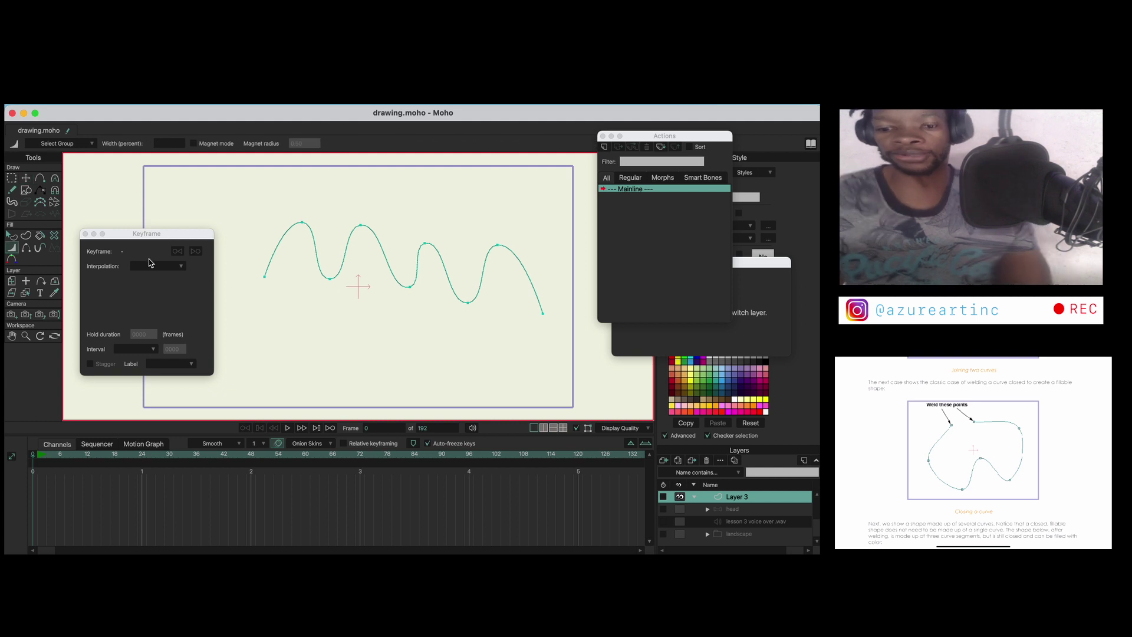
pyautogui.press('super+a')
pyautogui.moveTo(288, 291)
pyautogui.mouseDown()
pyautogui.moveTo(512, 306)
pyautogui.moveTo(328, 301)
pyautogui.moveTo(366, 285)
pyautogui.moveTo(371, 262)
pyautogui.moveTo(476, 260)
pyautogui.moveTo(332, 268)
pyautogui.moveTo(444, 258)
pyautogui.moveTo(371, 267)
pyautogui.mouseUp()
pyautogui.click(12, 235)
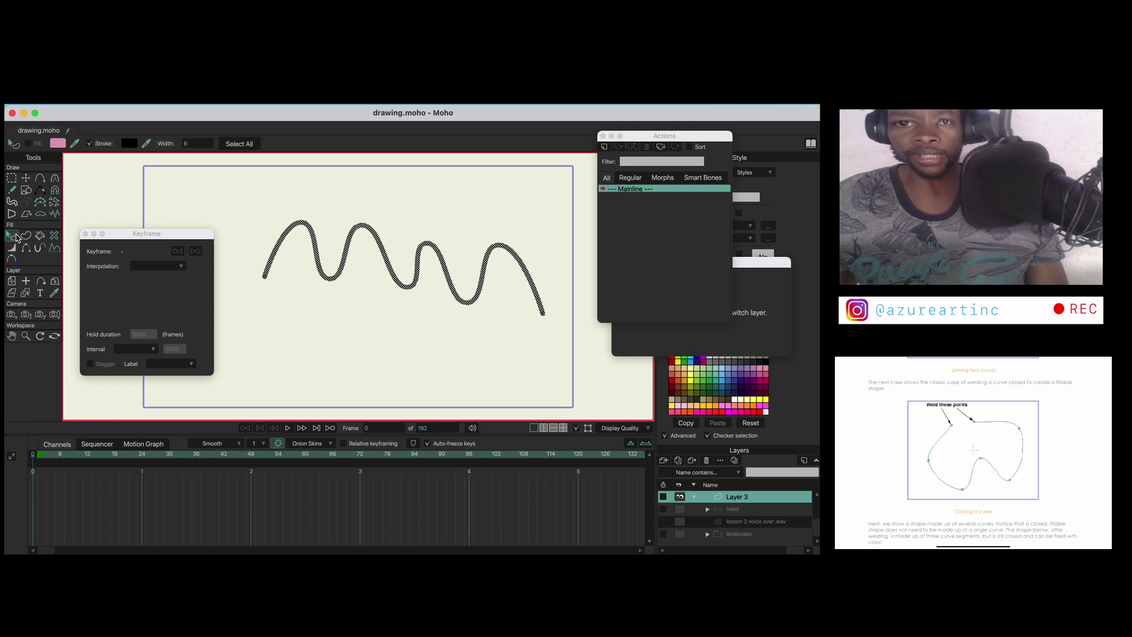
# Taper the wave's start and end points down to a stroke width of 0.
pyautogui.click(278, 296)
pyautogui.click(26, 177)
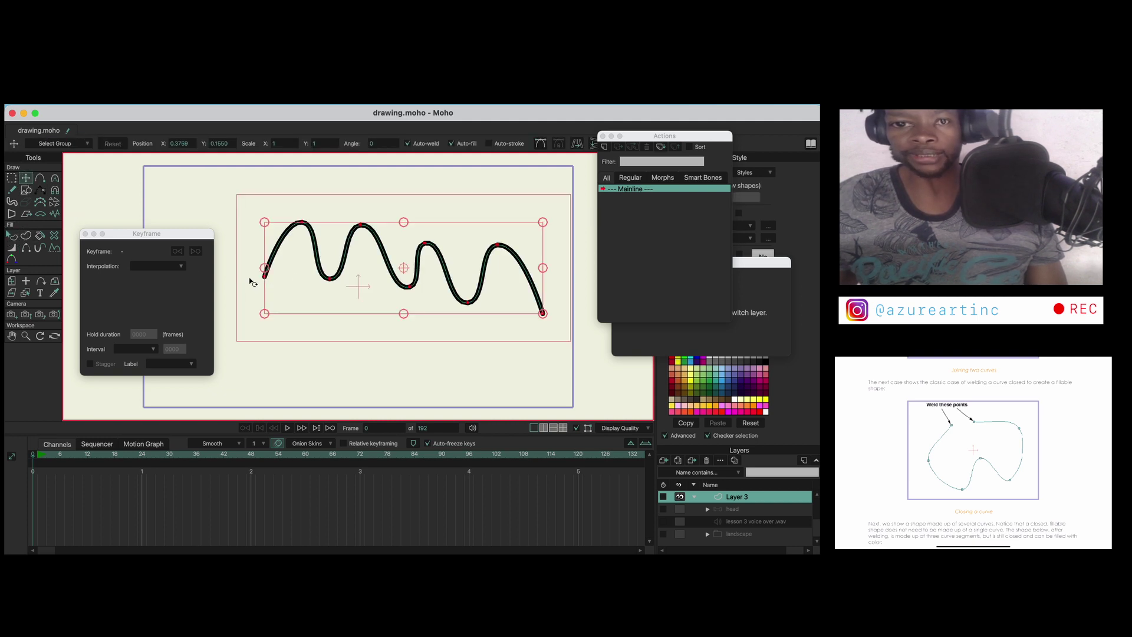
pyautogui.click(260, 281)
pyautogui.click(13, 247)
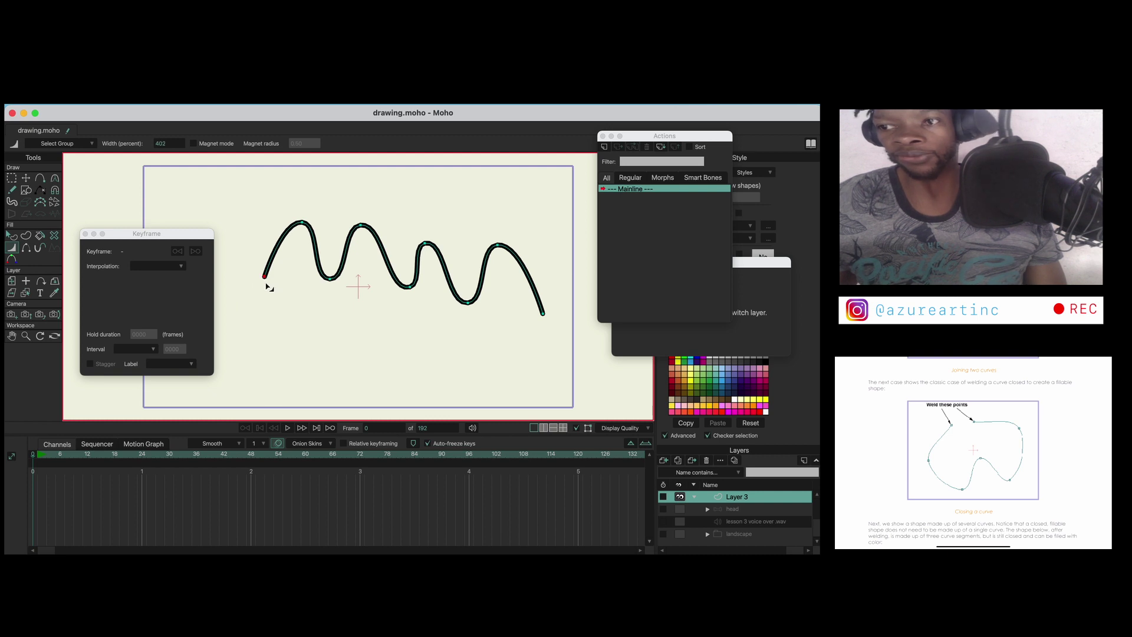
pyautogui.moveTo(266, 284); pyautogui.dragTo(168, 269)
pyautogui.click(543, 314)
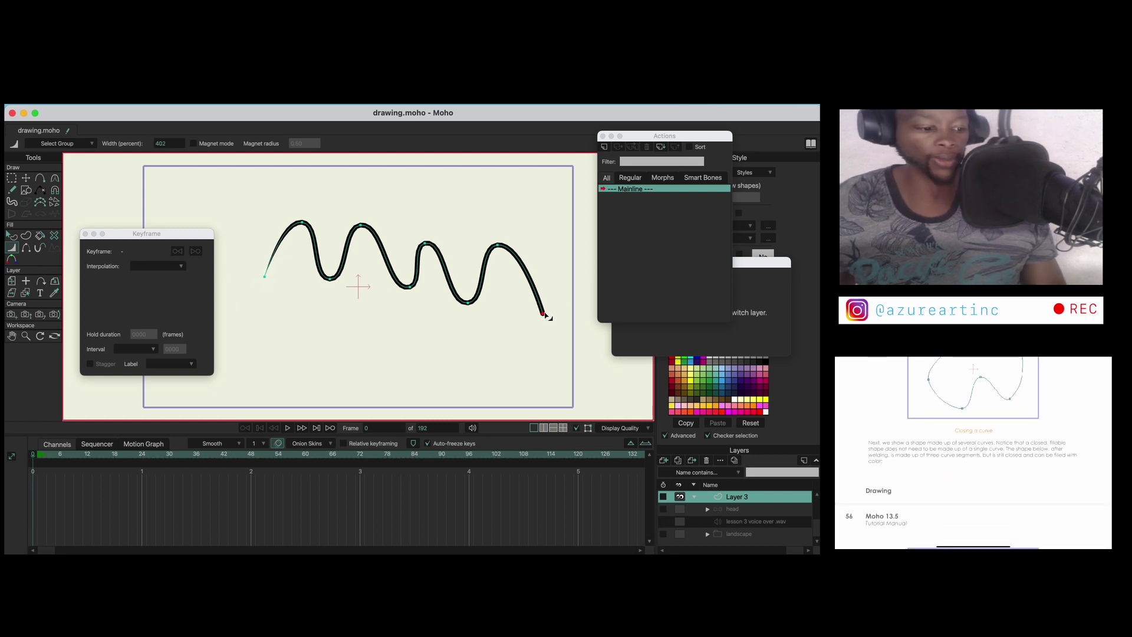
pyautogui.moveTo(546, 316); pyautogui.dragTo(422, 312)
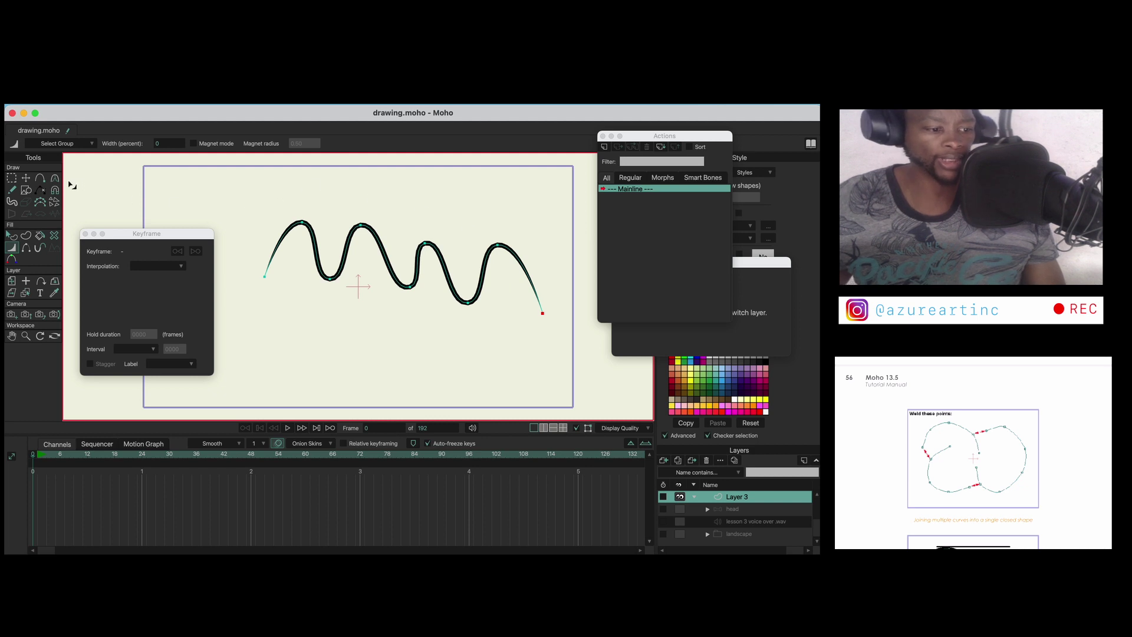
# Draw a new curve below the wave, extending and reshaping its last segment.
pyautogui.click(26, 179)
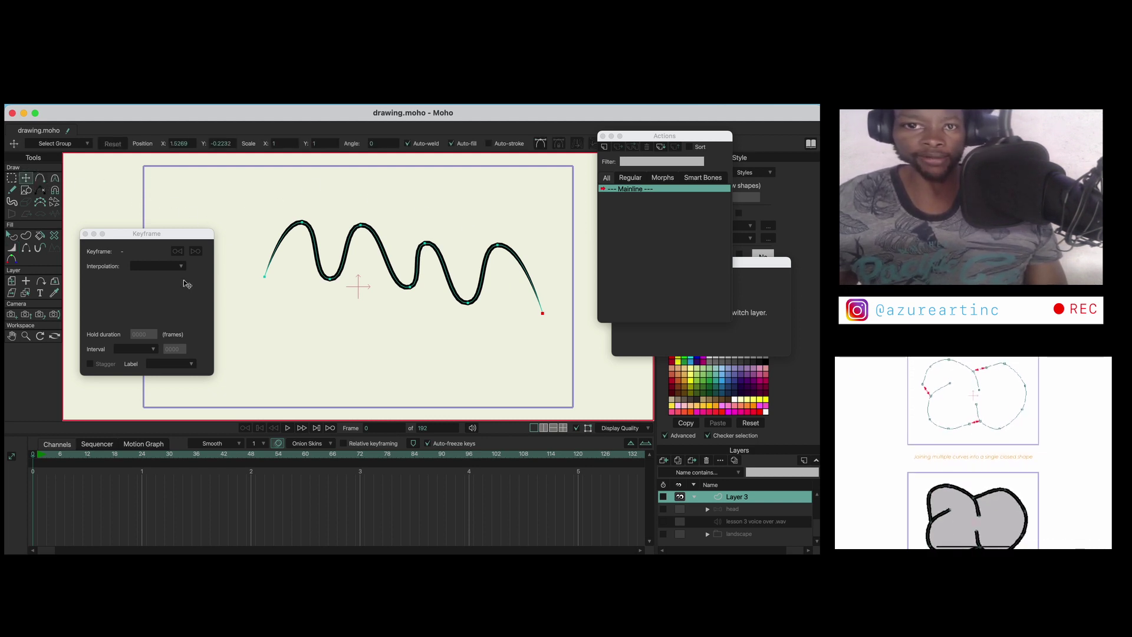
pyautogui.click(41, 179)
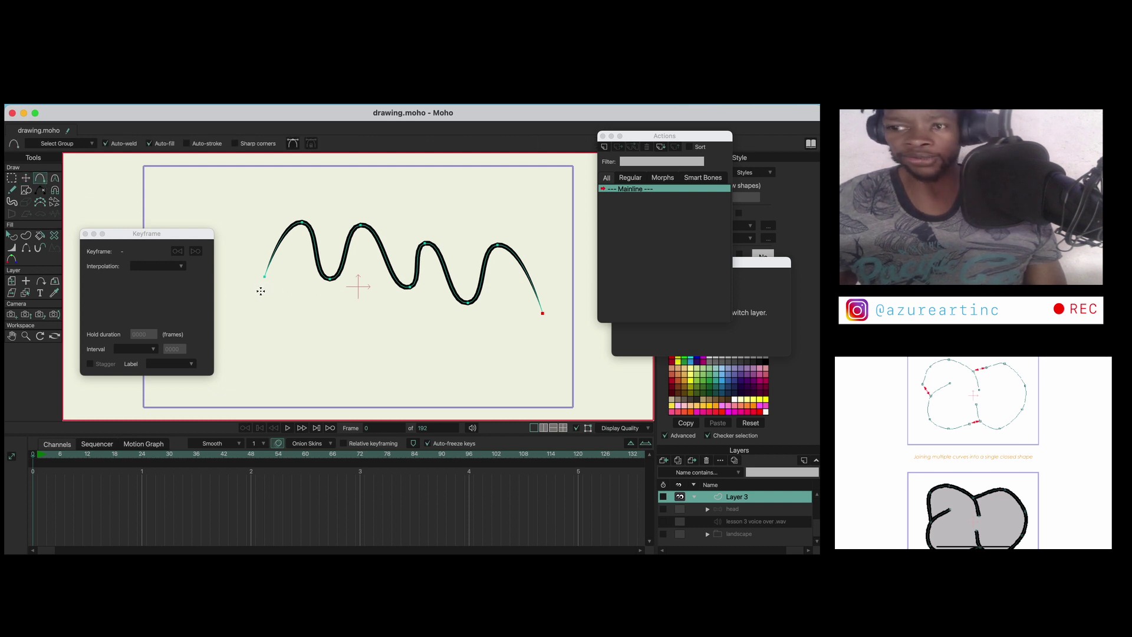
pyautogui.moveTo(371, 310)
pyautogui.mouseDown()
pyautogui.moveTo(401, 356)
pyautogui.moveTo(479, 365)
pyautogui.moveTo(503, 344)
pyautogui.mouseUp()
pyautogui.click(547, 376)
pyautogui.moveTo(547, 375); pyautogui.dragTo(504, 390)
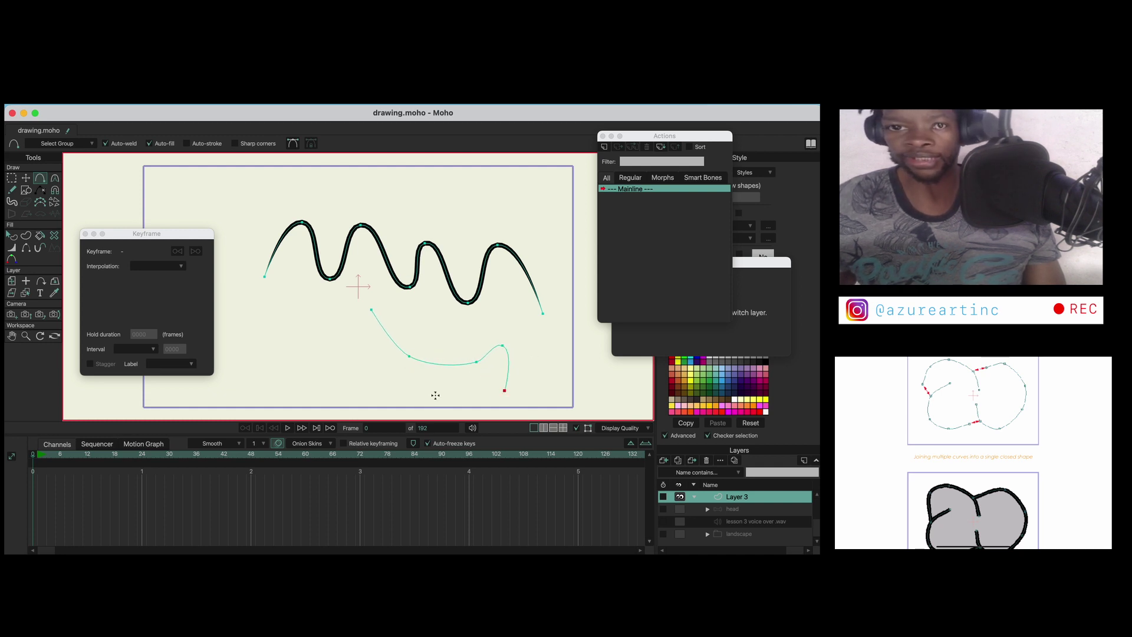
pyautogui.click(26, 178)
# Draw a second curve crossing the first, adding a point where they cross.
pyautogui.click(260, 328)
pyautogui.click(40, 177)
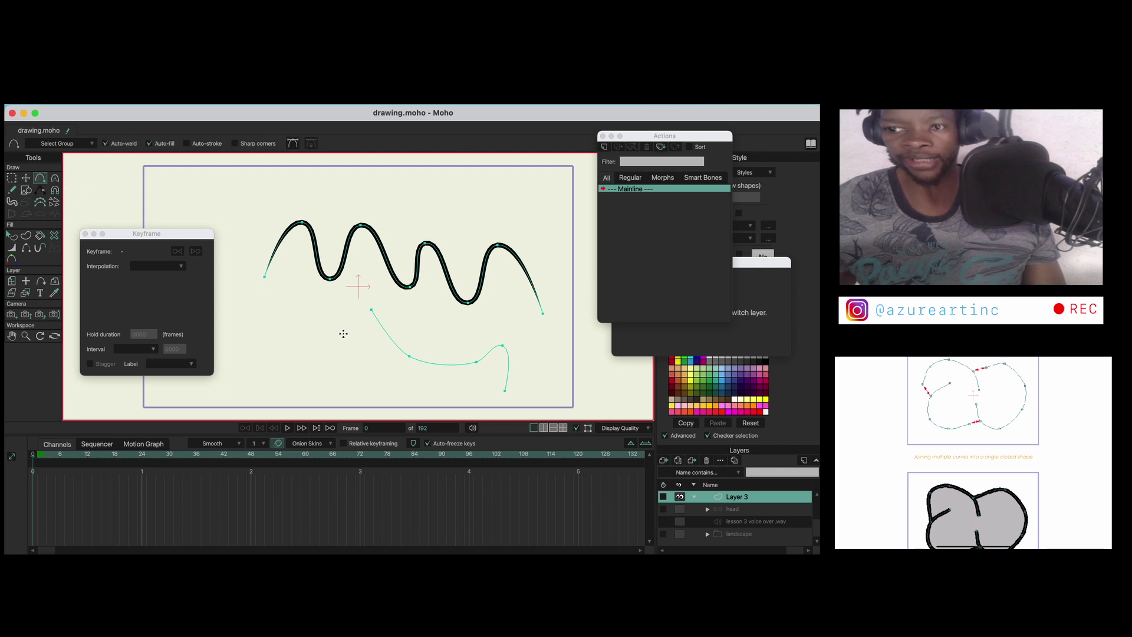
pyautogui.moveTo(408, 326)
pyautogui.mouseDown()
pyautogui.moveTo(328, 349)
pyautogui.moveTo(328, 361)
pyautogui.moveTo(369, 387)
pyautogui.moveTo(432, 399)
pyautogui.moveTo(455, 347)
pyautogui.mouseUp()
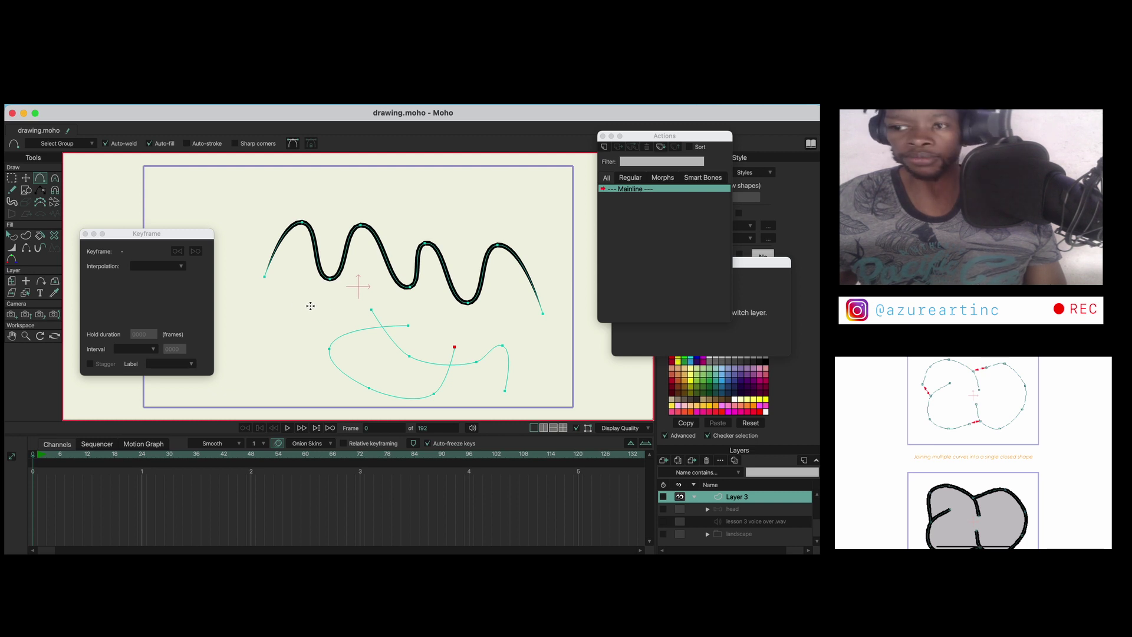
pyautogui.moveTo(505, 390); pyautogui.dragTo(412, 375)
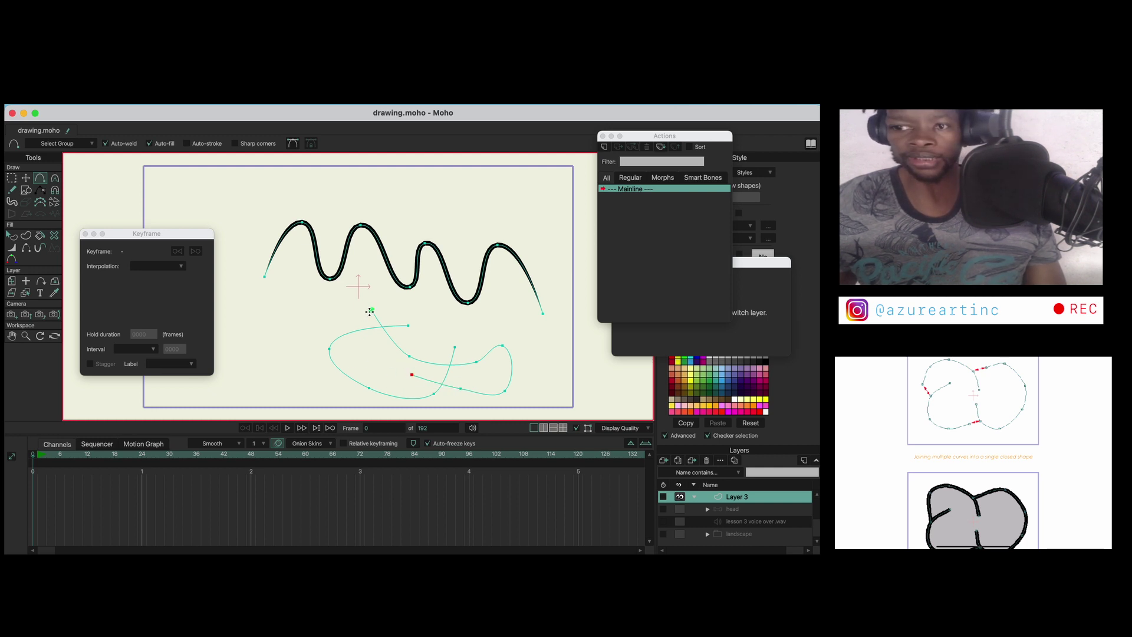
pyautogui.moveTo(395, 371); pyautogui.dragTo(401, 352)
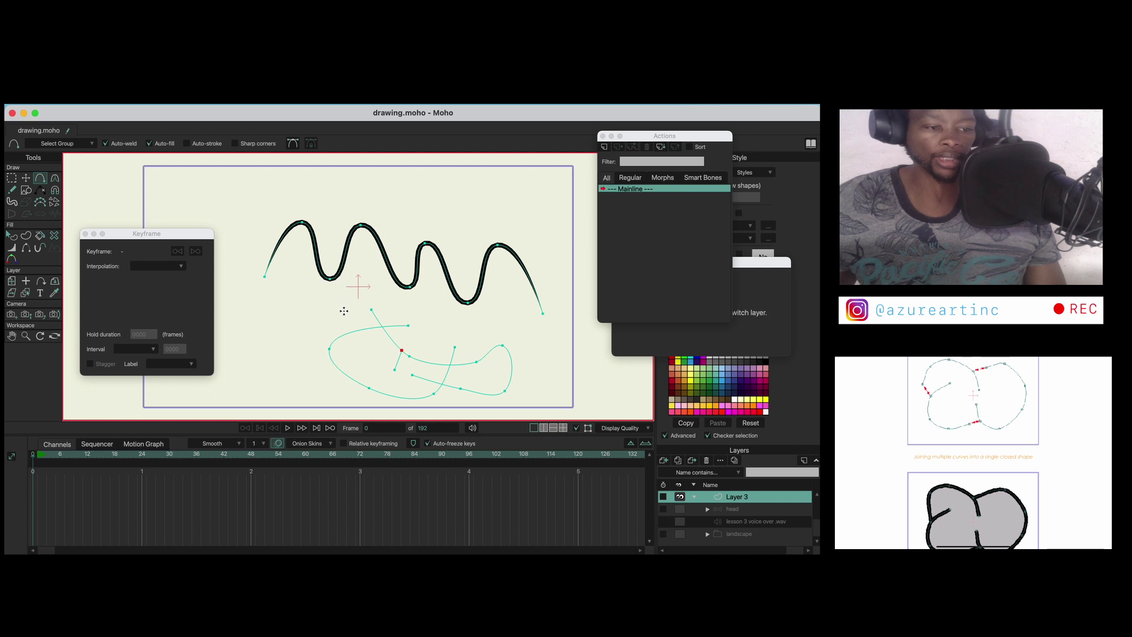
# Weld the curves' ends into a closed pink-filled outline and reshape one point.
pyautogui.click(31, 182)
pyautogui.moveTo(409, 329); pyautogui.dragTo(370, 309)
pyautogui.moveTo(419, 382); pyautogui.dragTo(446, 403)
pyautogui.moveTo(455, 351); pyautogui.dragTo(408, 326)
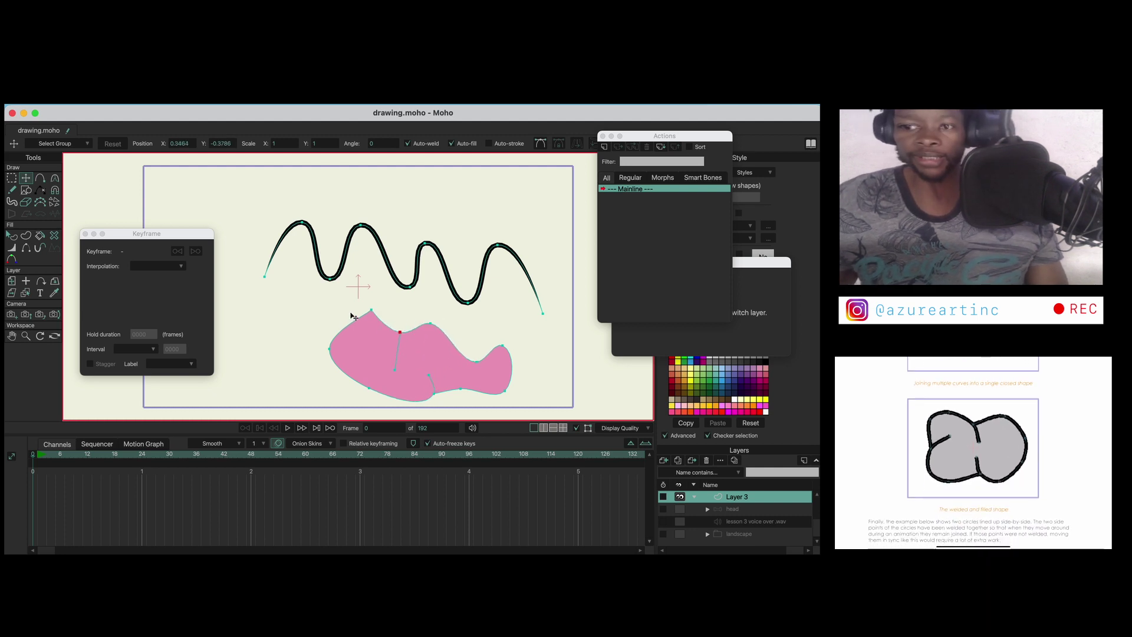
# Turn the pink region's selected outline into a proper filled shape.
pyautogui.click(386, 346)
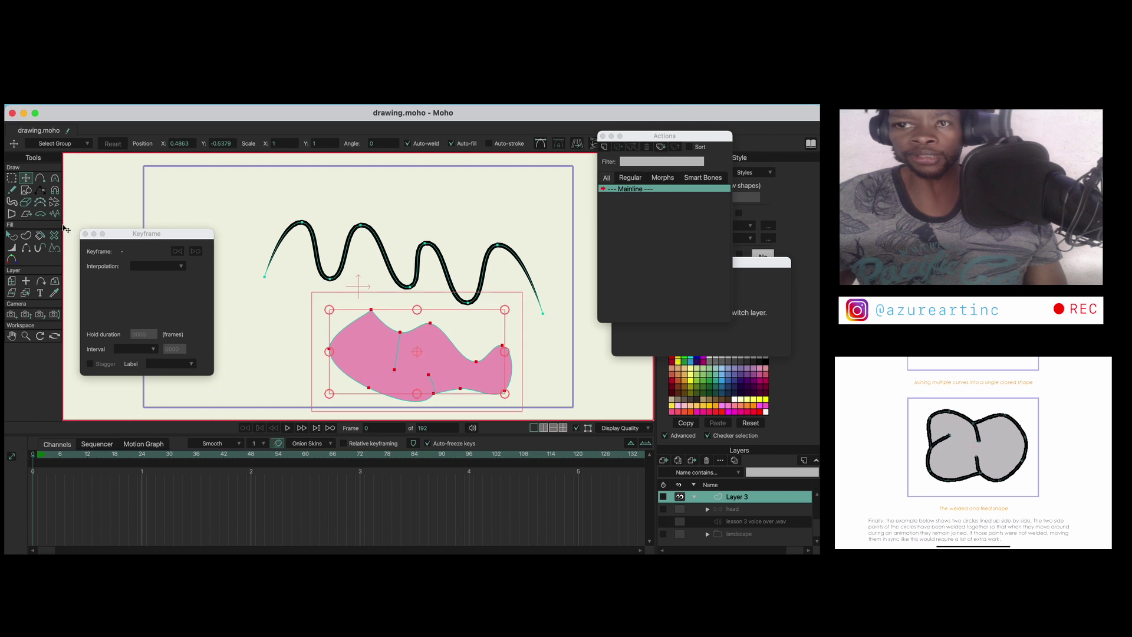
pyautogui.click(25, 235)
pyautogui.click(130, 144)
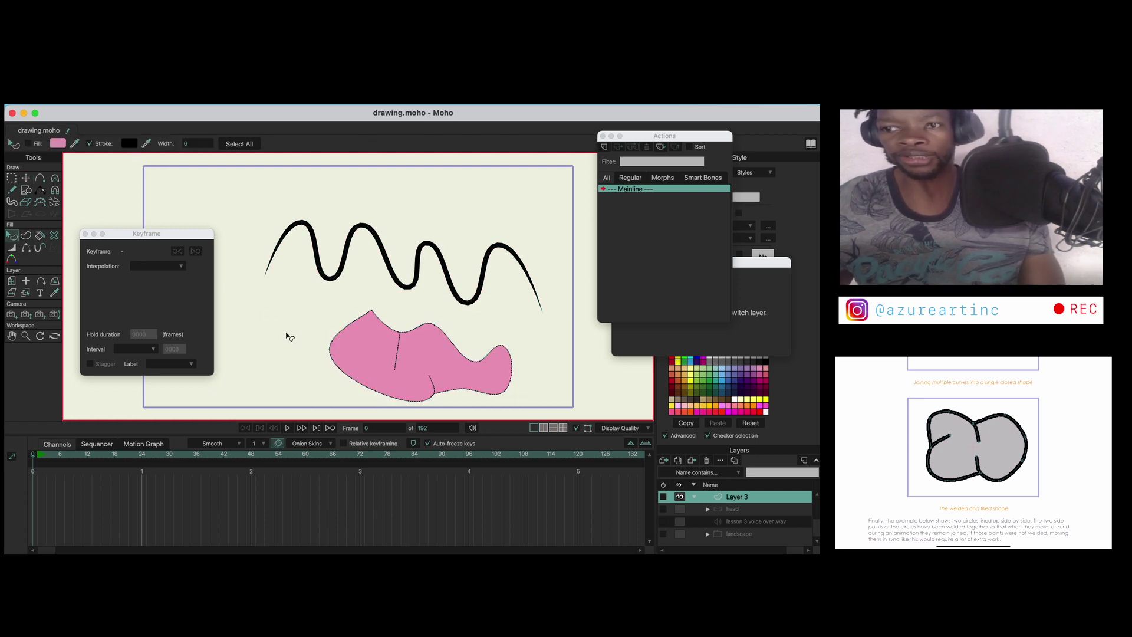
# Thicken the black outlines of both the pink shape and the wave.
pyautogui.click(26, 178)
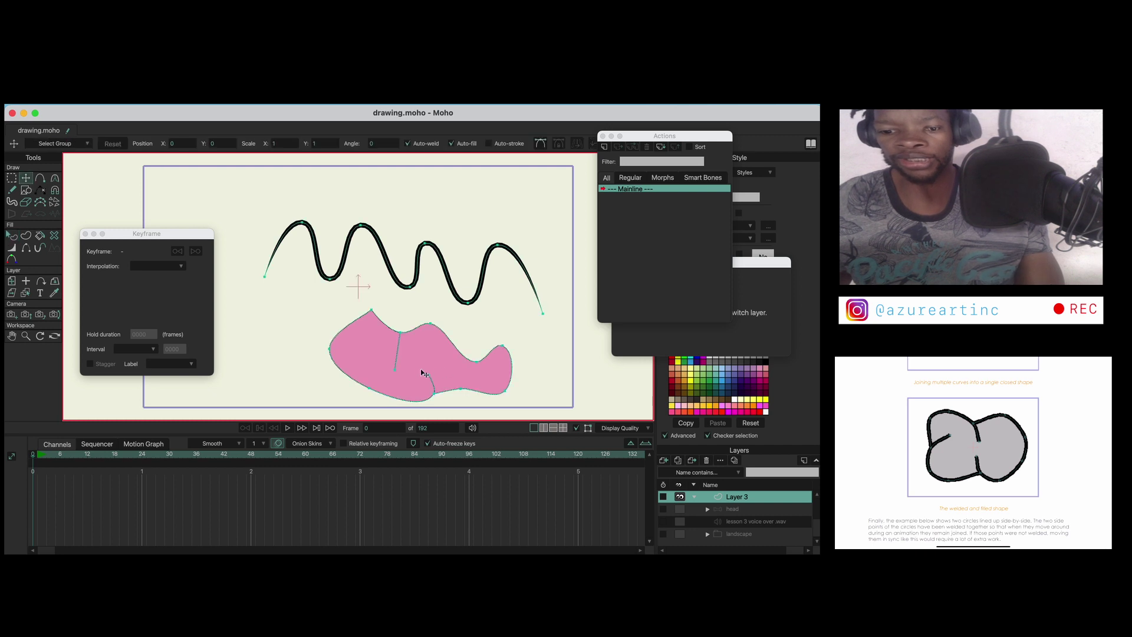
pyautogui.click(380, 367)
pyautogui.press('super+a')
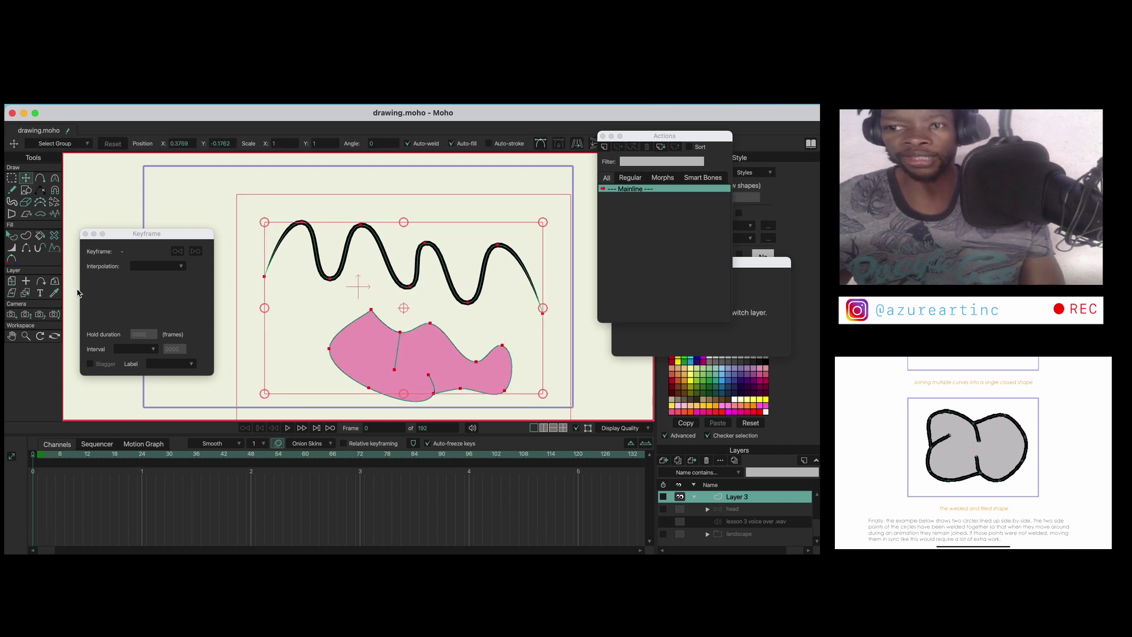
pyautogui.click(12, 247)
pyautogui.moveTo(395, 369); pyautogui.dragTo(400, 362)
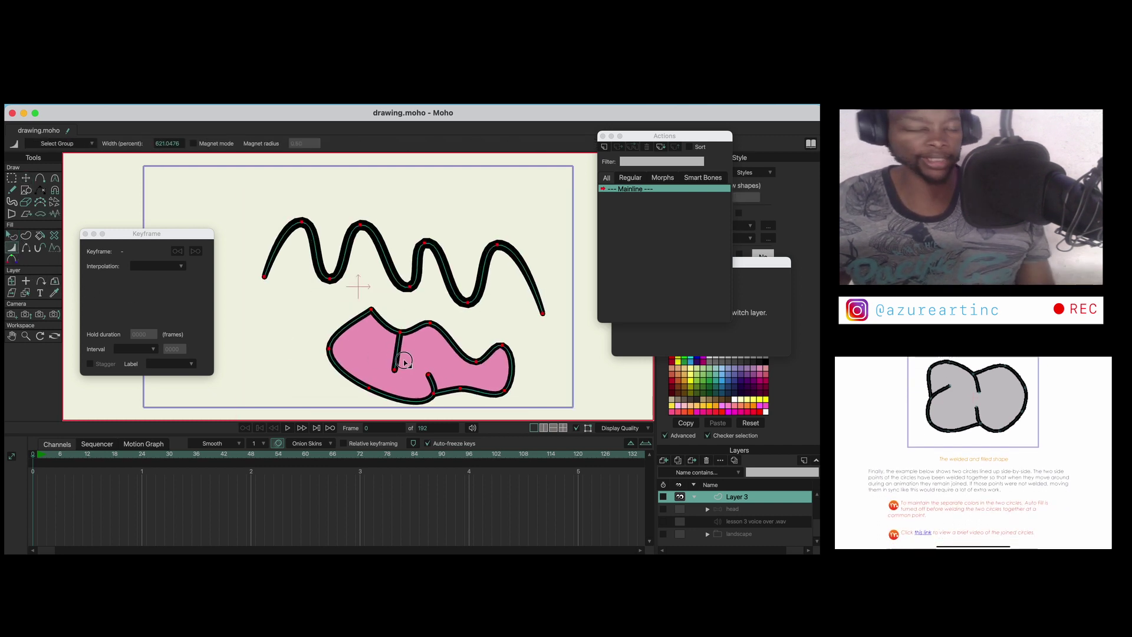
pyautogui.click(26, 178)
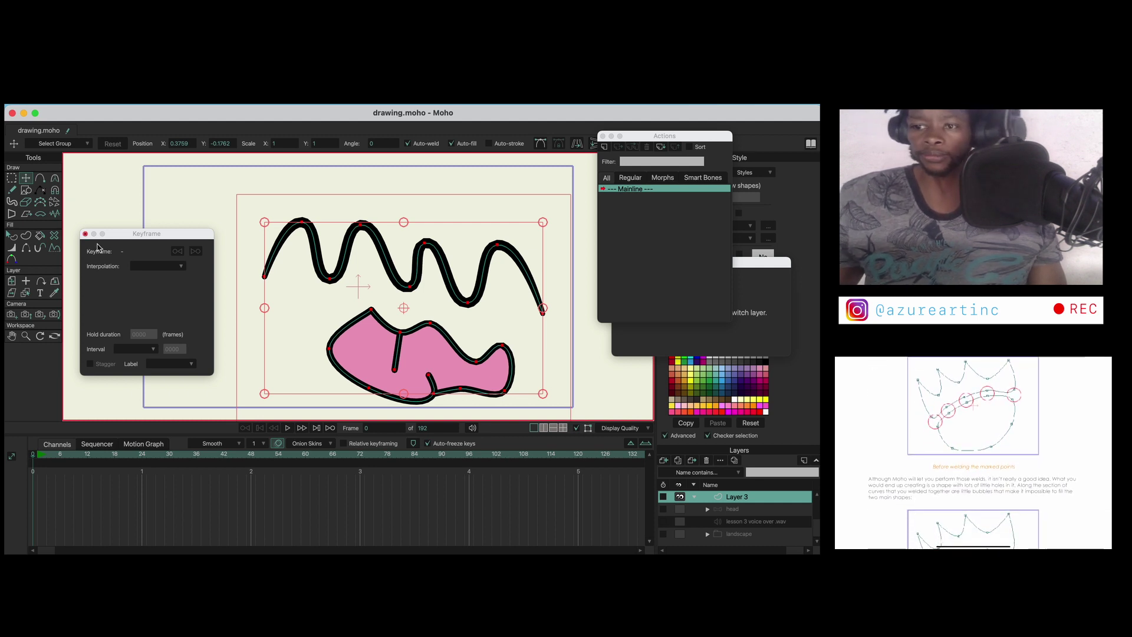
# Delete the pink shape and the wave from Layer 3.
pyautogui.click(361, 344)
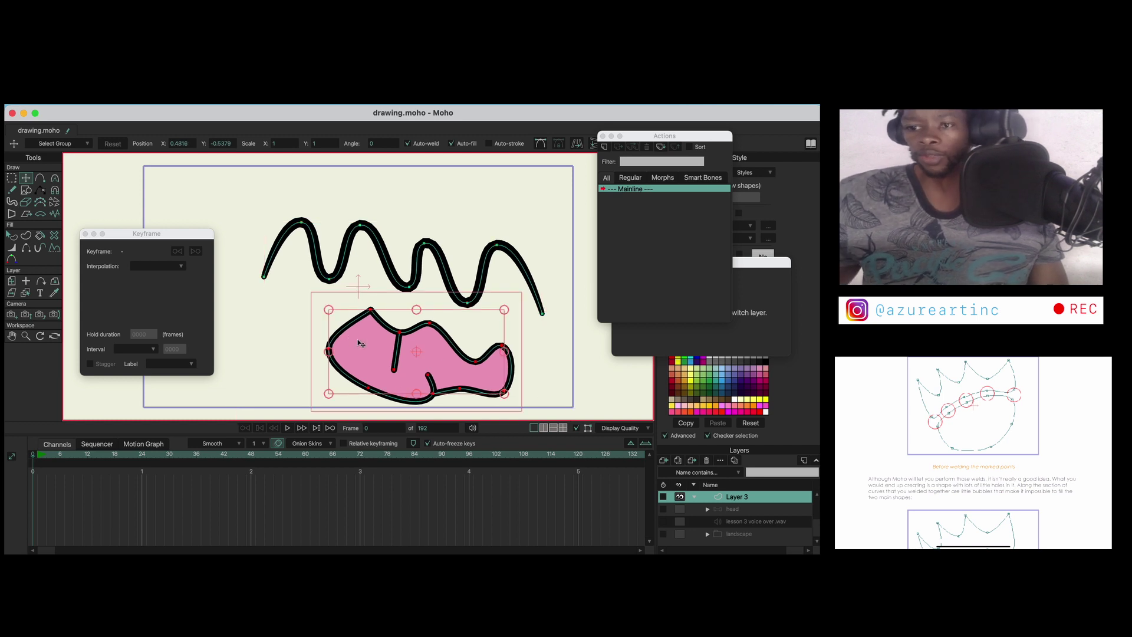
pyautogui.press('Delete')
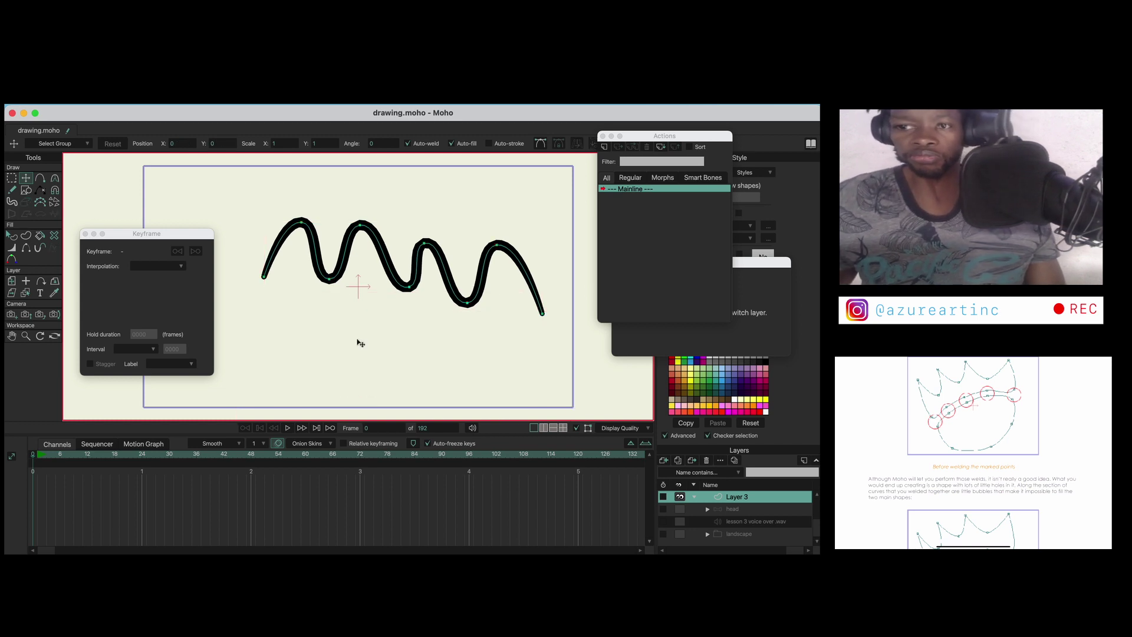
pyautogui.press('g')
pyautogui.hotkey('ctrl', 'a')
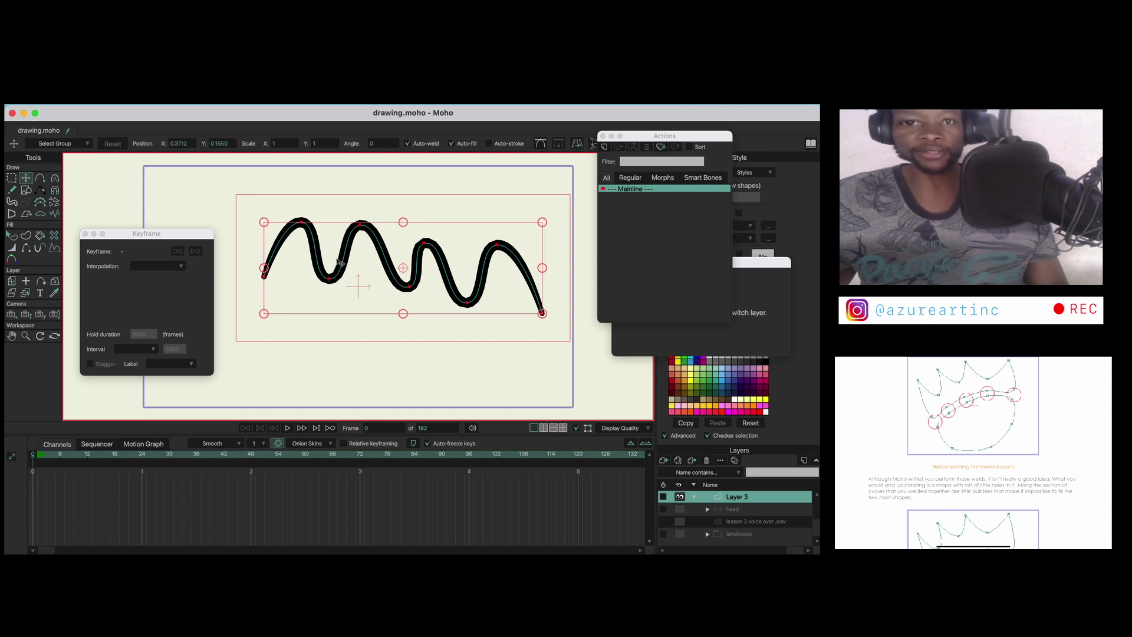
pyautogui.press('Delete')
# Draw a closed, pink-filled lens-shaped curve and nudge its leftmost point inward.
pyautogui.press('a')
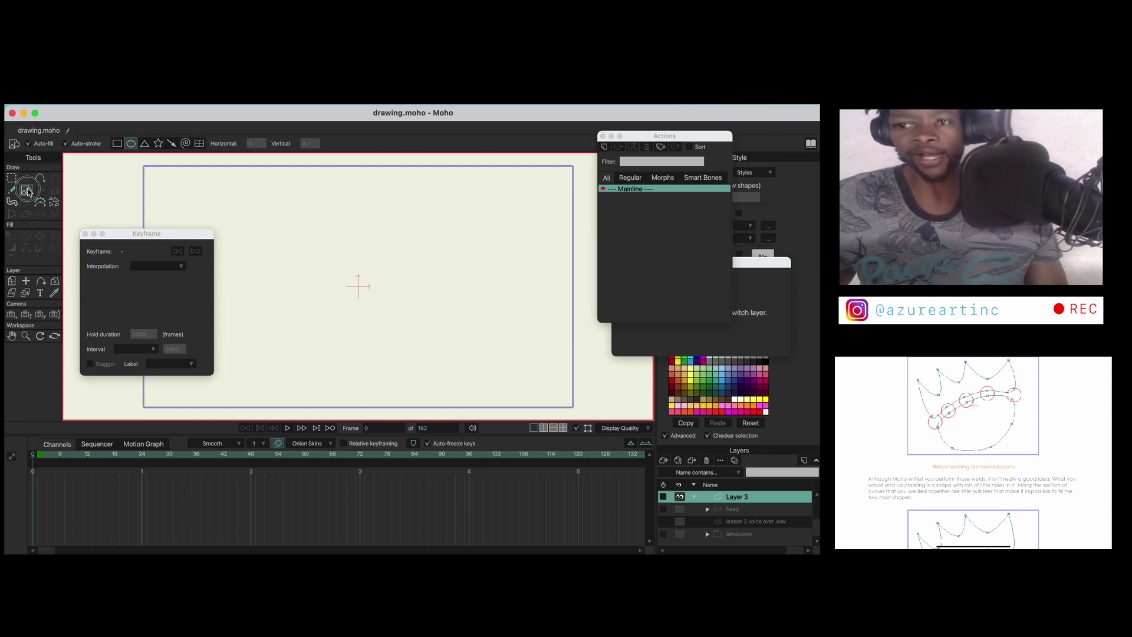
pyautogui.moveTo(266, 258)
pyautogui.mouseDown()
pyautogui.moveTo(372, 240)
pyautogui.moveTo(462, 266)
pyautogui.moveTo(426, 320)
pyautogui.moveTo(347, 327)
pyautogui.moveTo(288, 299)
pyautogui.moveTo(267, 260)
pyautogui.mouseUp()
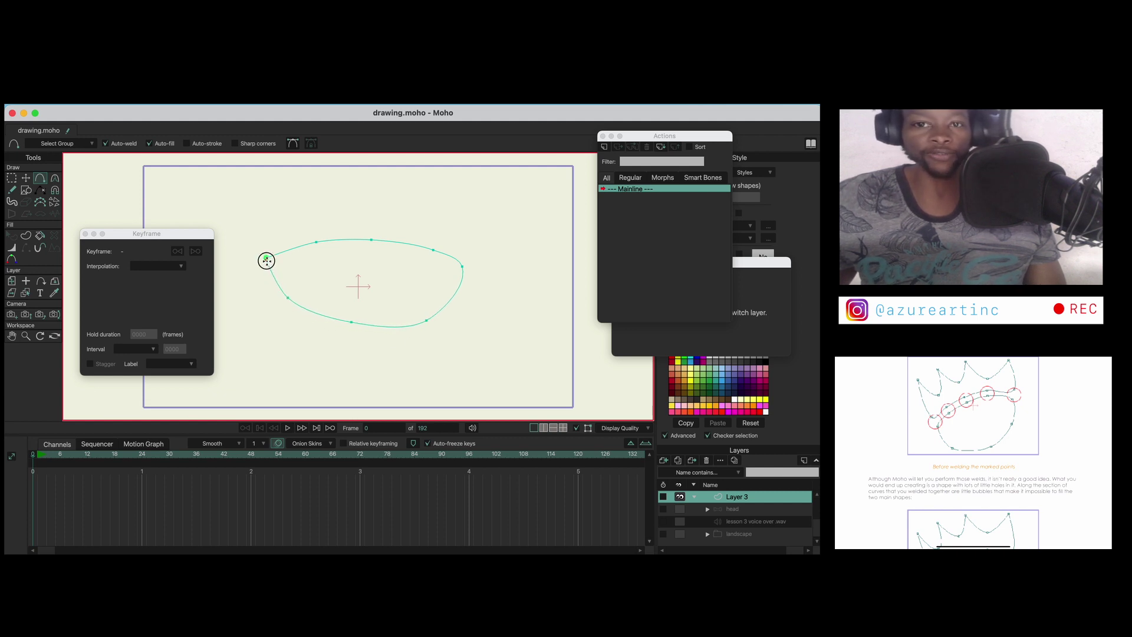
pyautogui.click(26, 178)
pyautogui.click(237, 197)
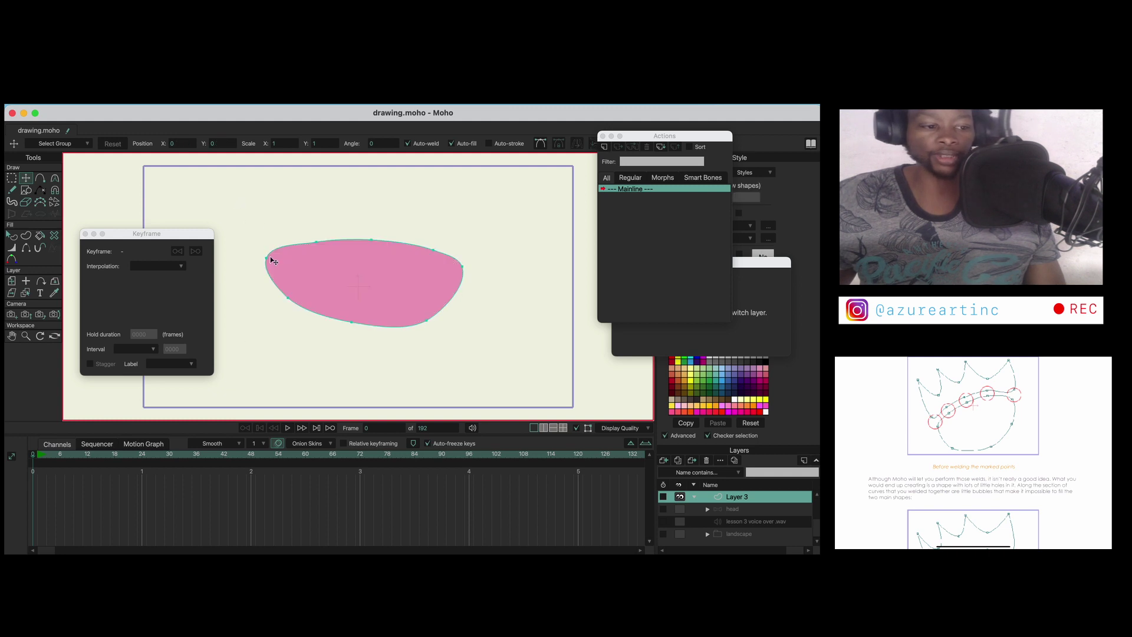
pyautogui.moveTo(270, 258)
pyautogui.mouseDown()
pyautogui.moveTo(286, 260)
pyautogui.moveTo(277, 253)
pyautogui.mouseUp()
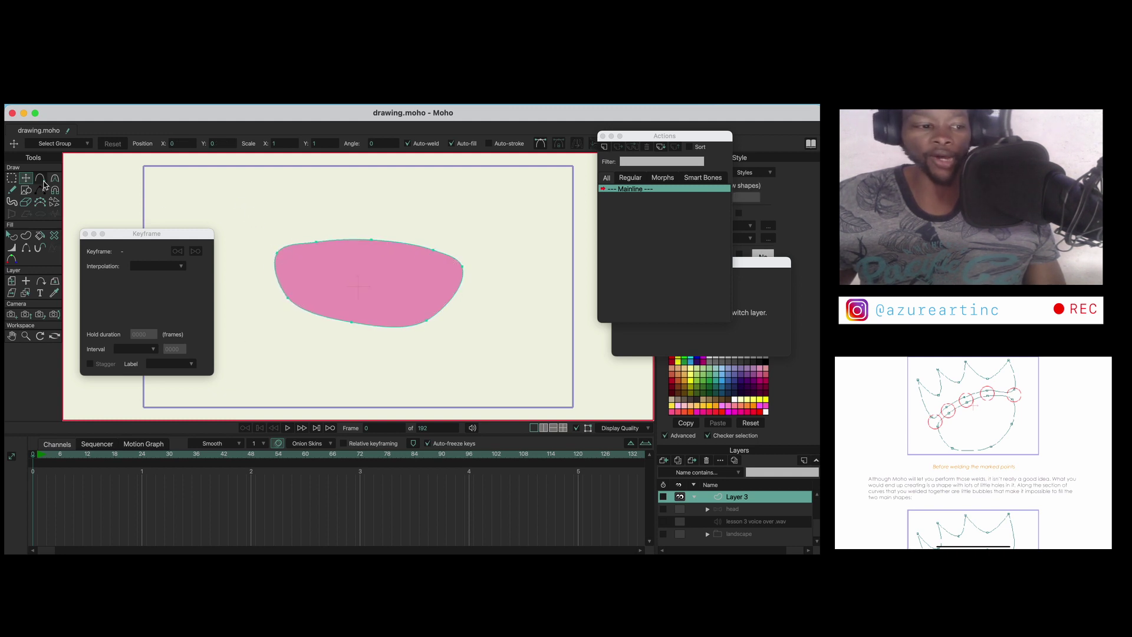
# Draw a closed crown-shaped curve with peaks above the pink lens.
pyautogui.click(40, 178)
pyautogui.click(268, 229)
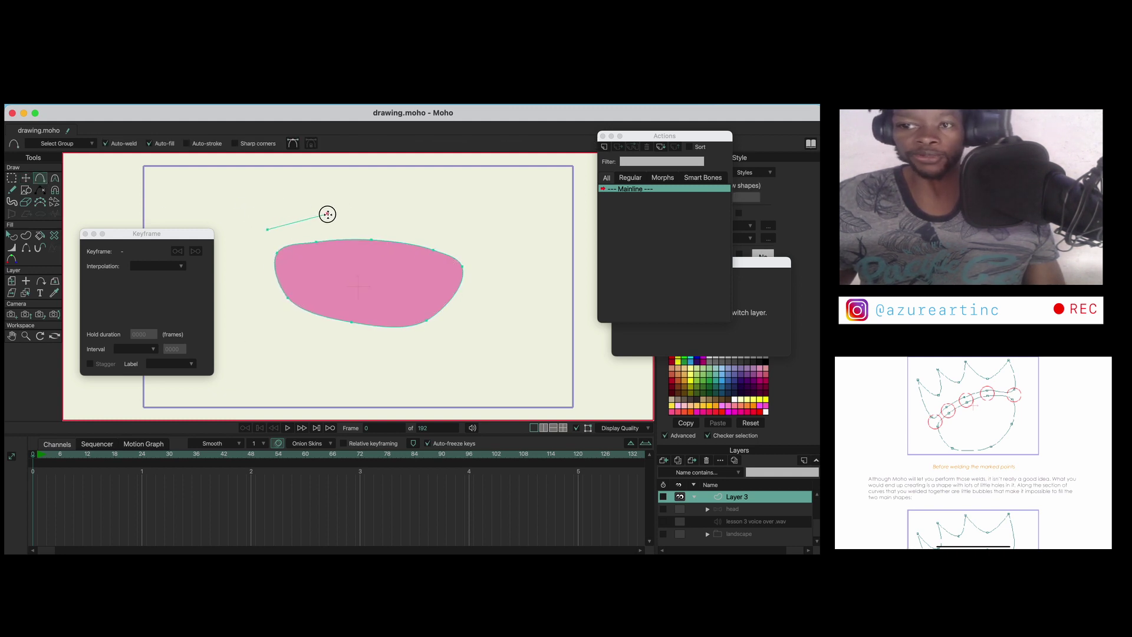
pyautogui.click(317, 216)
pyautogui.click(392, 220)
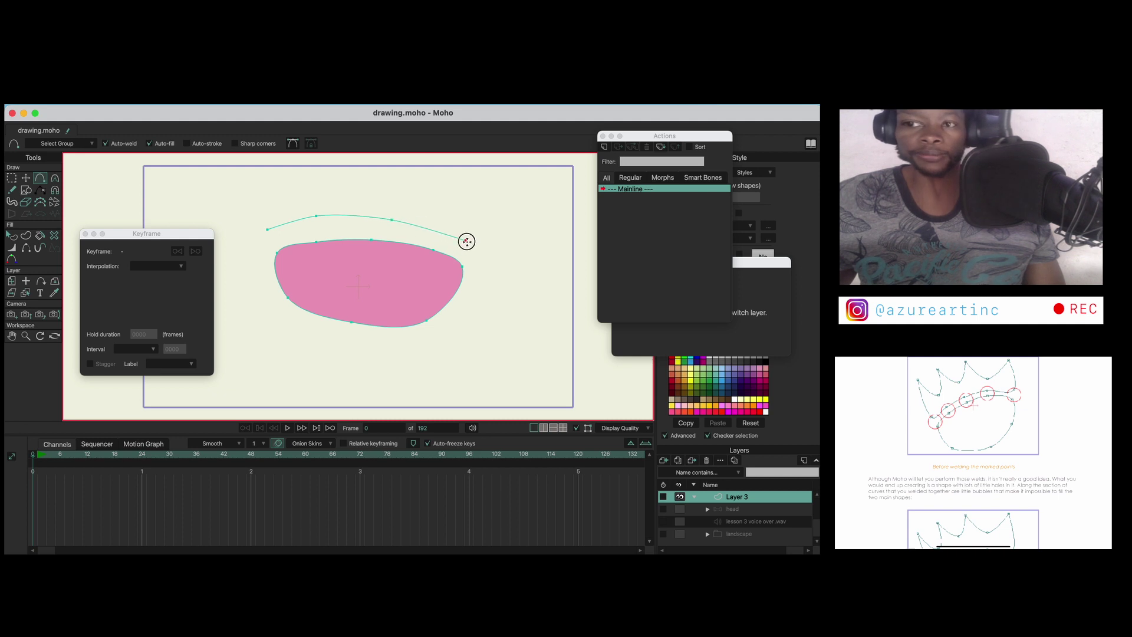
pyautogui.click(467, 240)
pyautogui.click(466, 177)
pyautogui.click(431, 198)
pyautogui.click(380, 176)
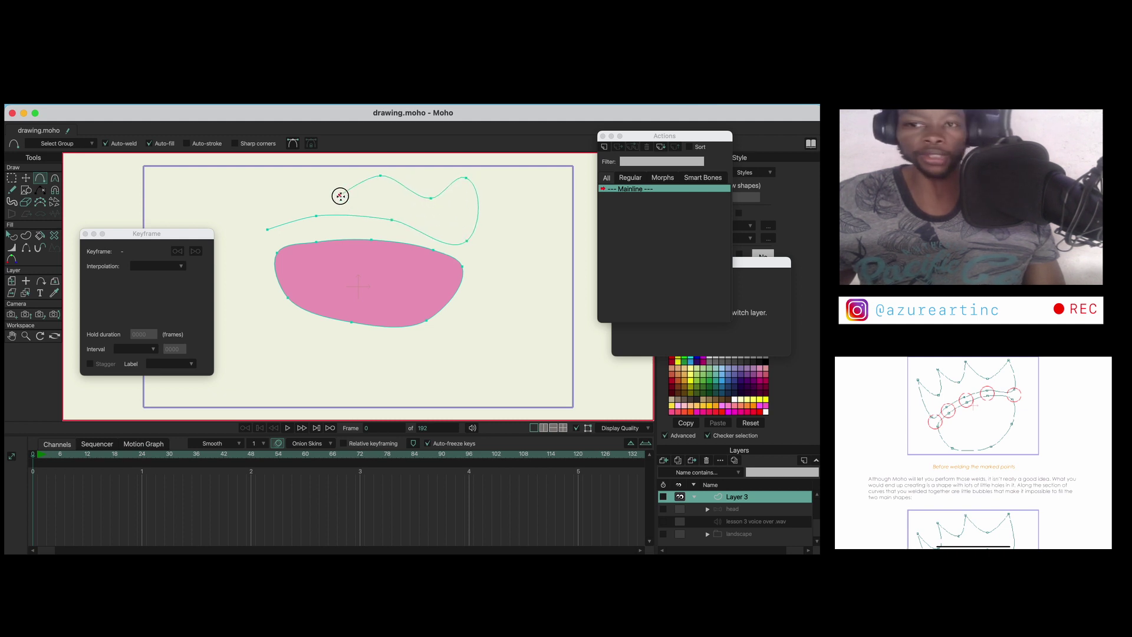
pyautogui.click(339, 195)
pyautogui.click(290, 169)
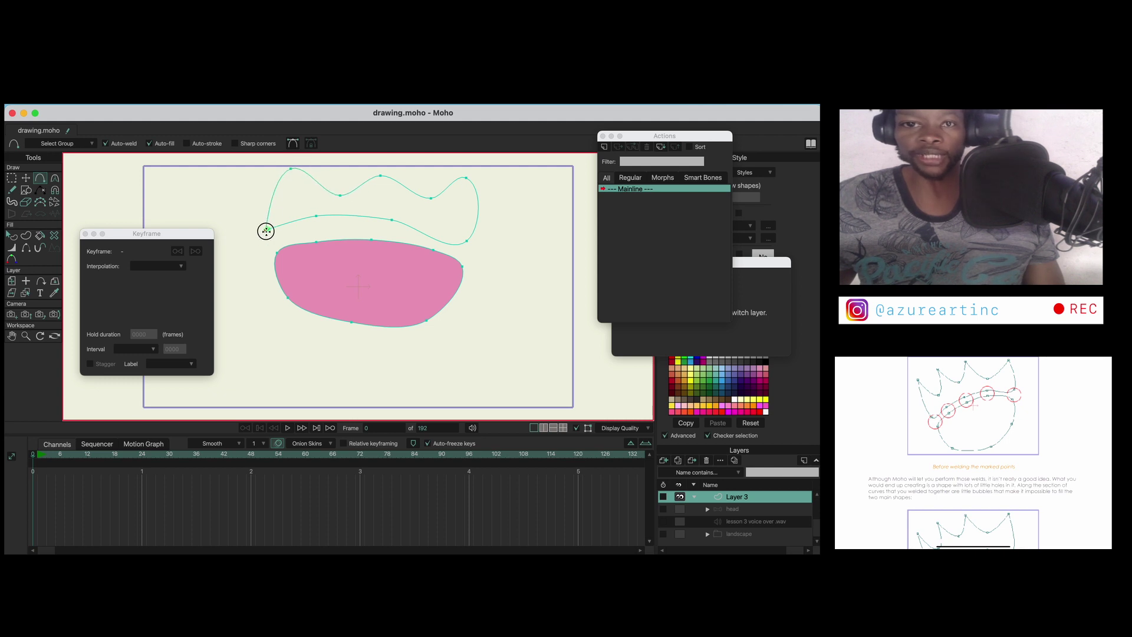
pyautogui.click(267, 229)
# Set the crown's point curvature to 0 so its peaks become sharp, straight-edged corners.
pyautogui.click(52, 180)
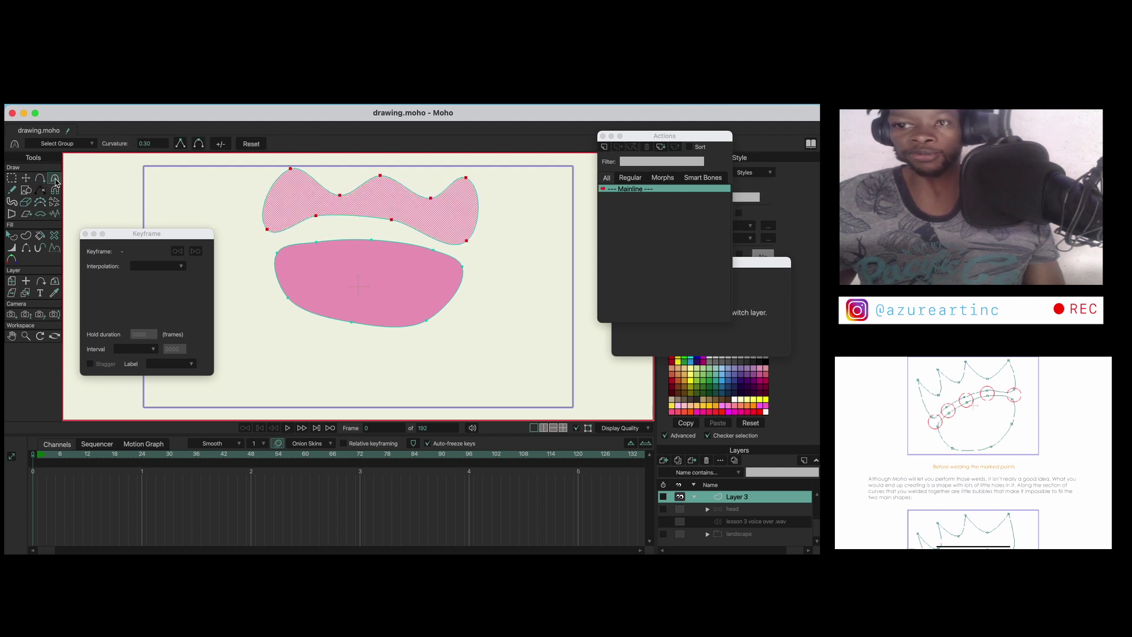
pyautogui.click(11, 178)
pyautogui.moveTo(280, 161); pyautogui.dragTo(485, 195)
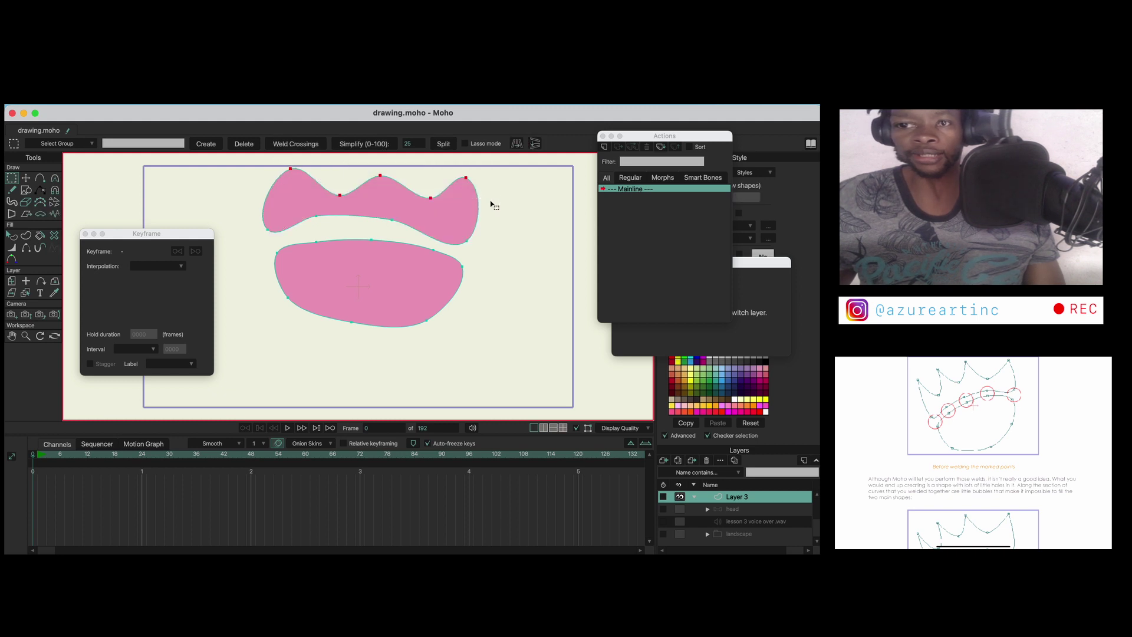
pyautogui.click(54, 177)
pyautogui.moveTo(201, 194); pyautogui.dragTo(9, 146)
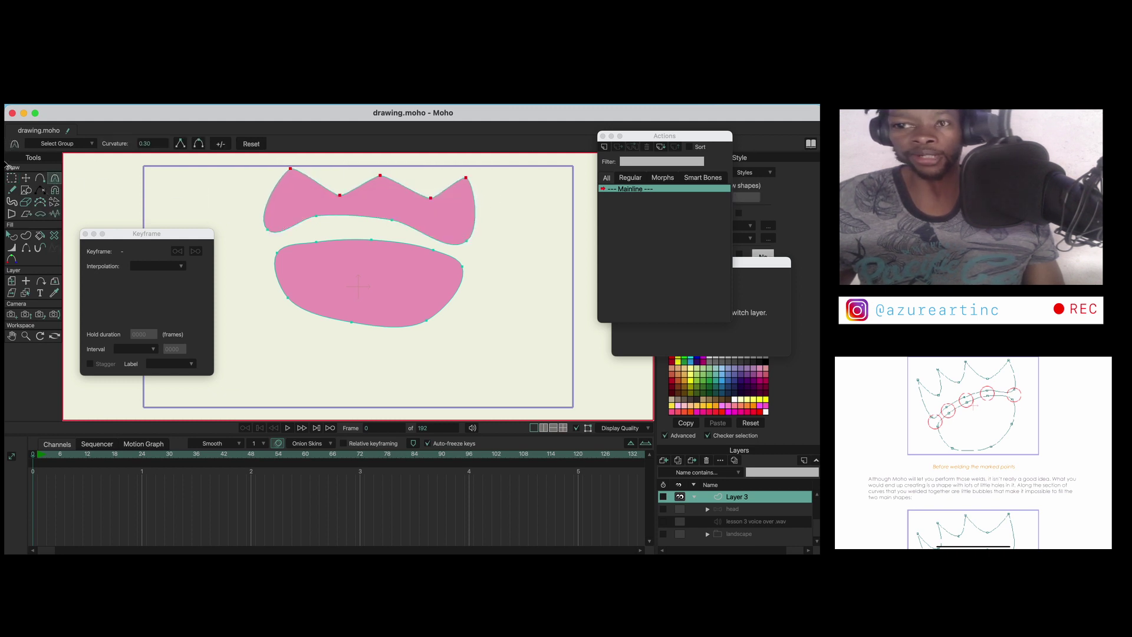
pyautogui.moveTo(316, 215); pyautogui.dragTo(126, 184)
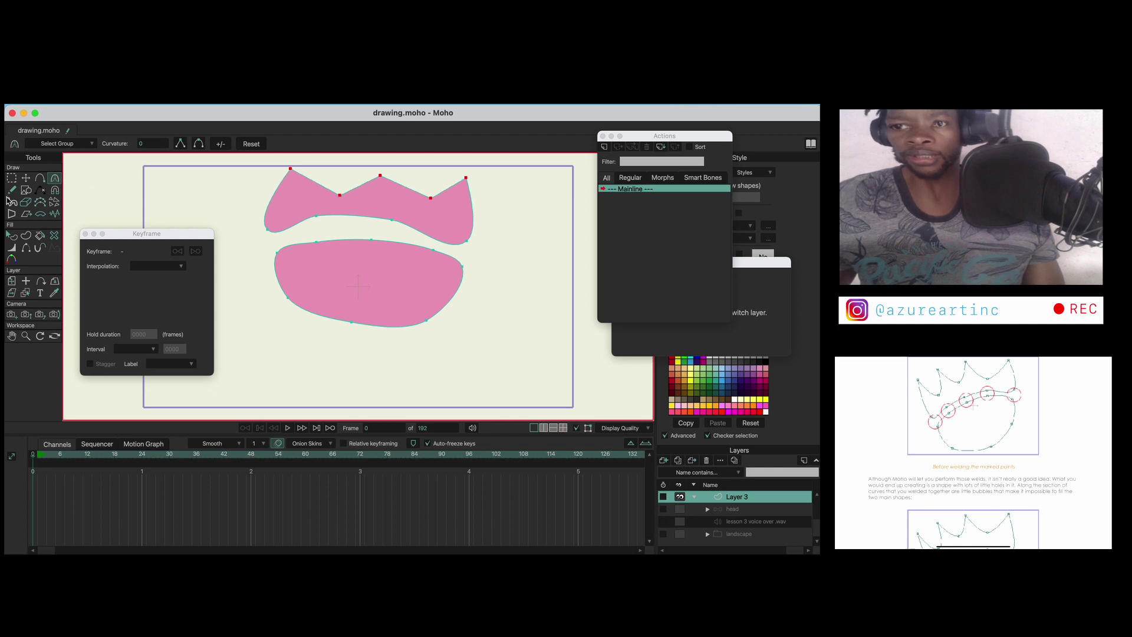
# Fill the crown shape with yellow from the palette.
pyautogui.click(11, 235)
pyautogui.click(301, 214)
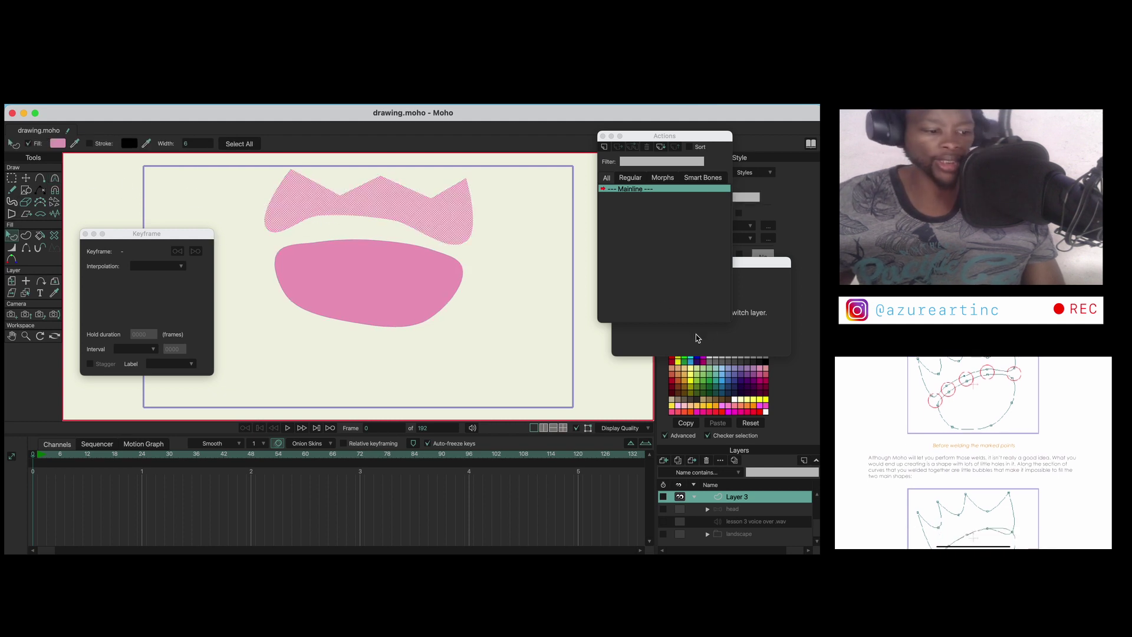
pyautogui.click(692, 382)
pyautogui.click(513, 332)
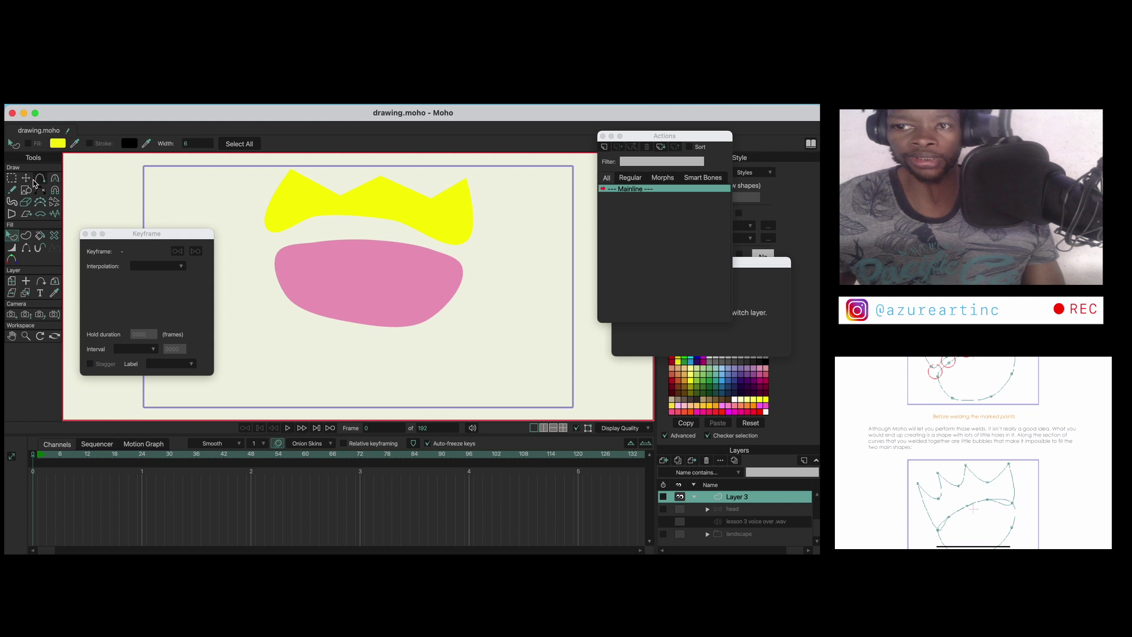
# Reshape the pink shape's top points with Transform Points, raising and shifting them toward the crown.
pyautogui.click(28, 179)
pyautogui.click(343, 249)
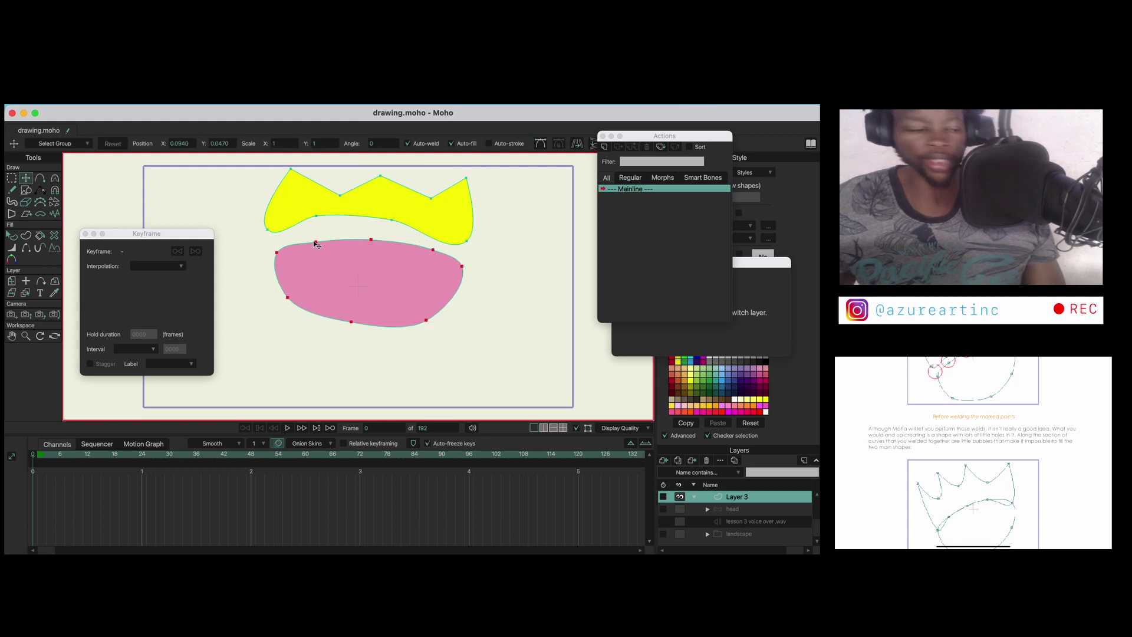
pyautogui.moveTo(316, 241)
pyautogui.mouseDown()
pyautogui.moveTo(329, 214)
pyautogui.moveTo(327, 235)
pyautogui.mouseUp()
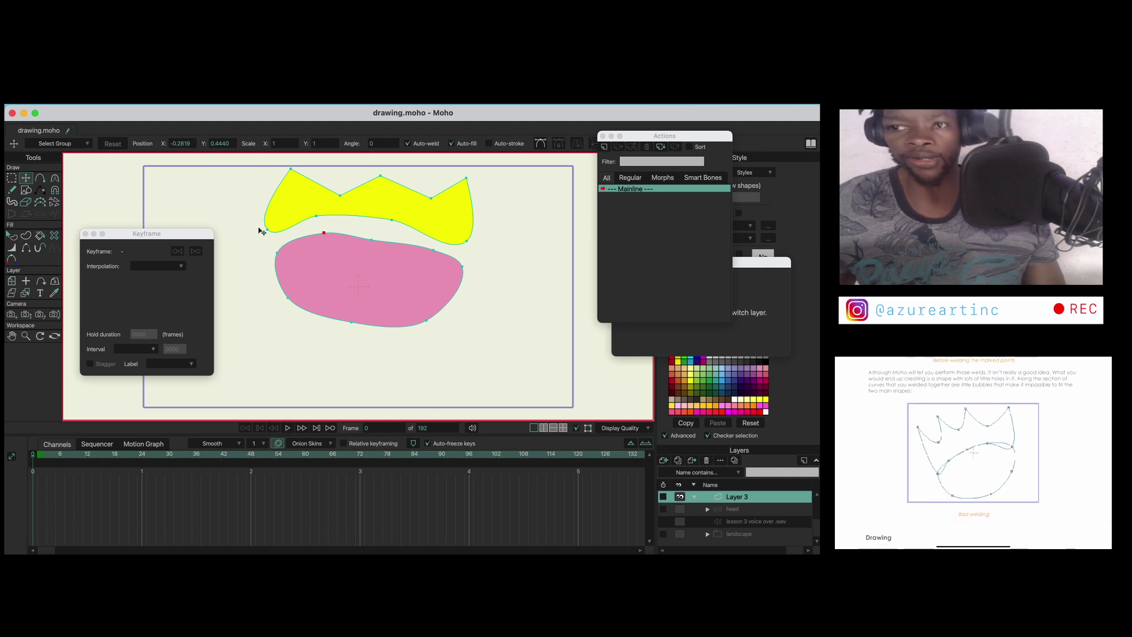
pyautogui.moveTo(323, 233); pyautogui.dragTo(307, 230)
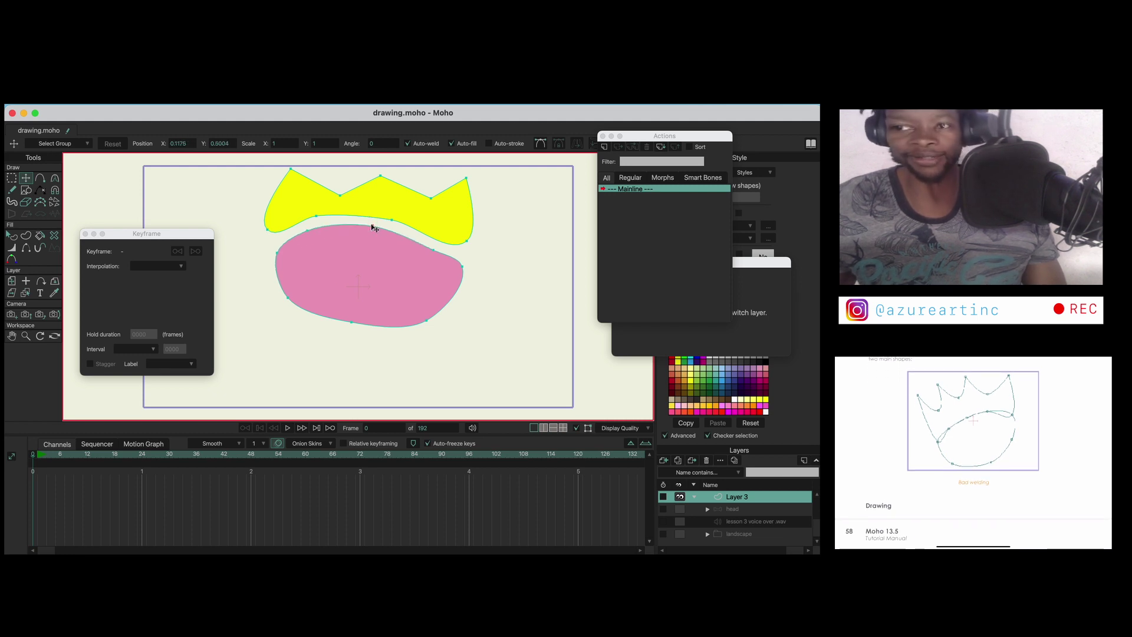
pyautogui.moveTo(429, 240)
pyautogui.mouseDown()
pyautogui.moveTo(424, 223)
pyautogui.moveTo(435, 239)
pyautogui.mouseUp()
# Delete the inner top edges and weld the loose curve end to close the combined outline.
pyautogui.click(45, 188)
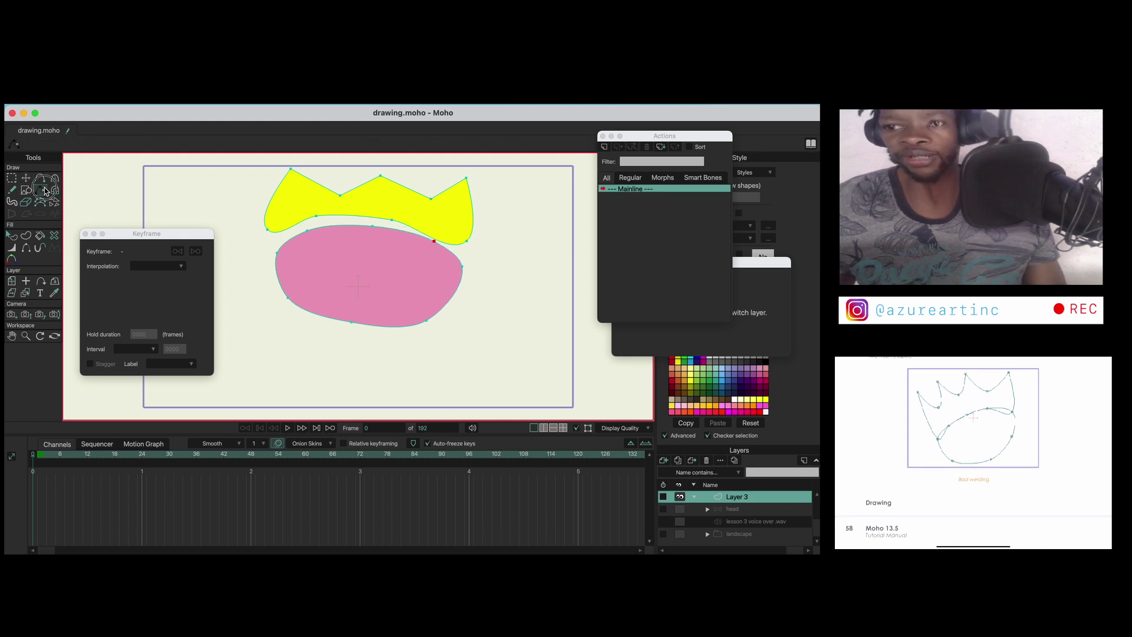
pyautogui.click(342, 229)
pyautogui.click(333, 217)
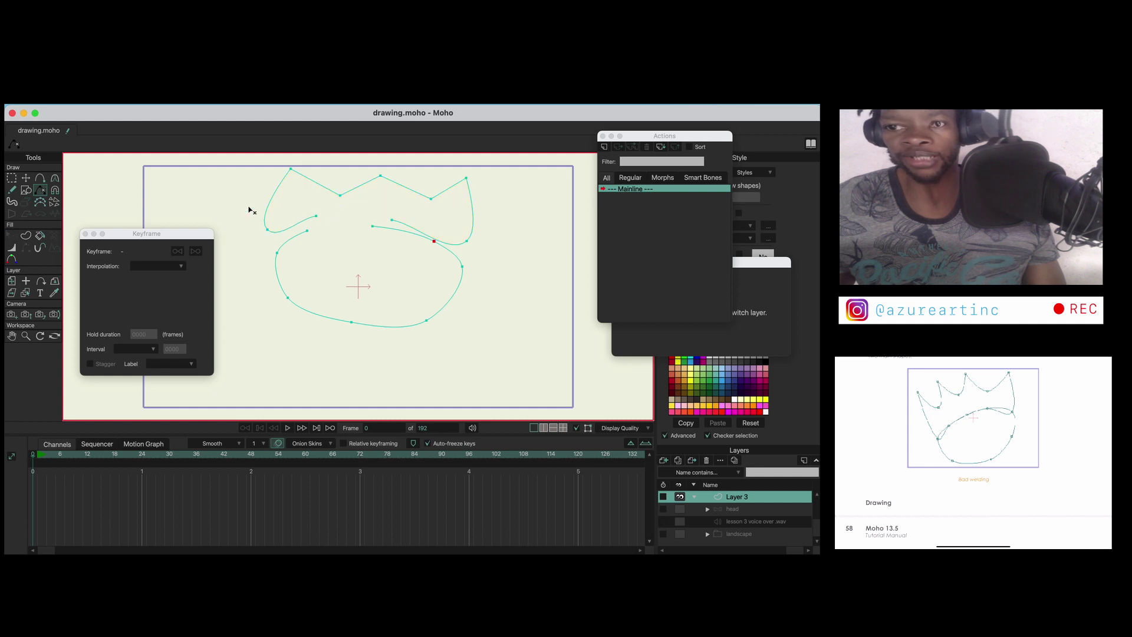
pyautogui.click(26, 177)
pyautogui.moveTo(300, 234); pyautogui.dragTo(289, 226)
pyautogui.moveTo(373, 227); pyautogui.dragTo(418, 230)
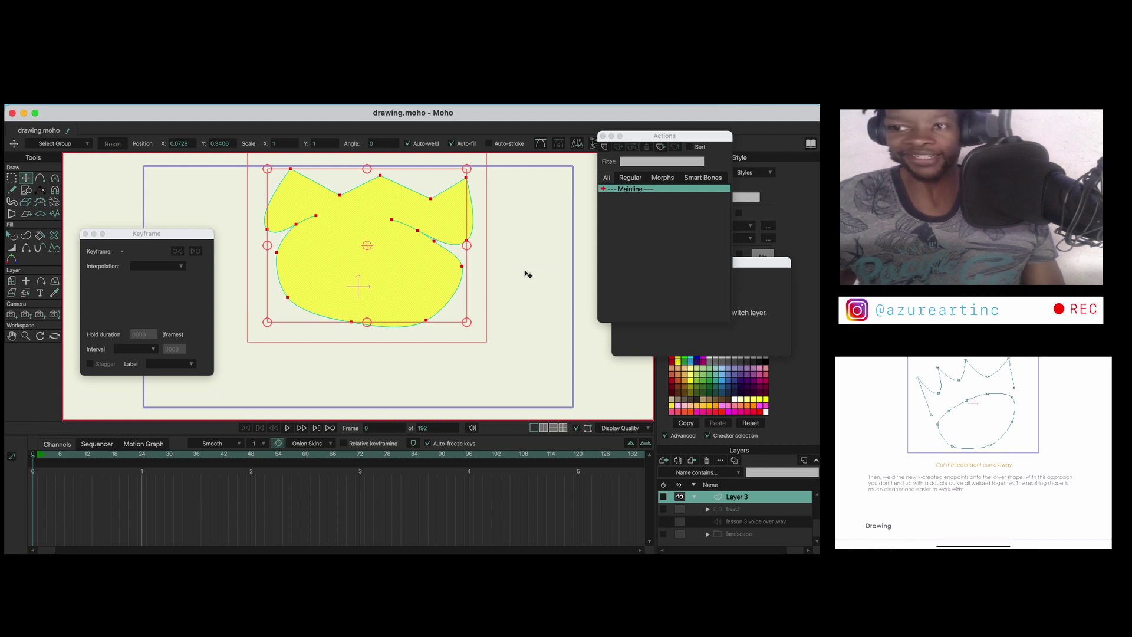
# Undo the merge so the yellow crown and pink oval are separate shapes again.
pyautogui.click(516, 254)
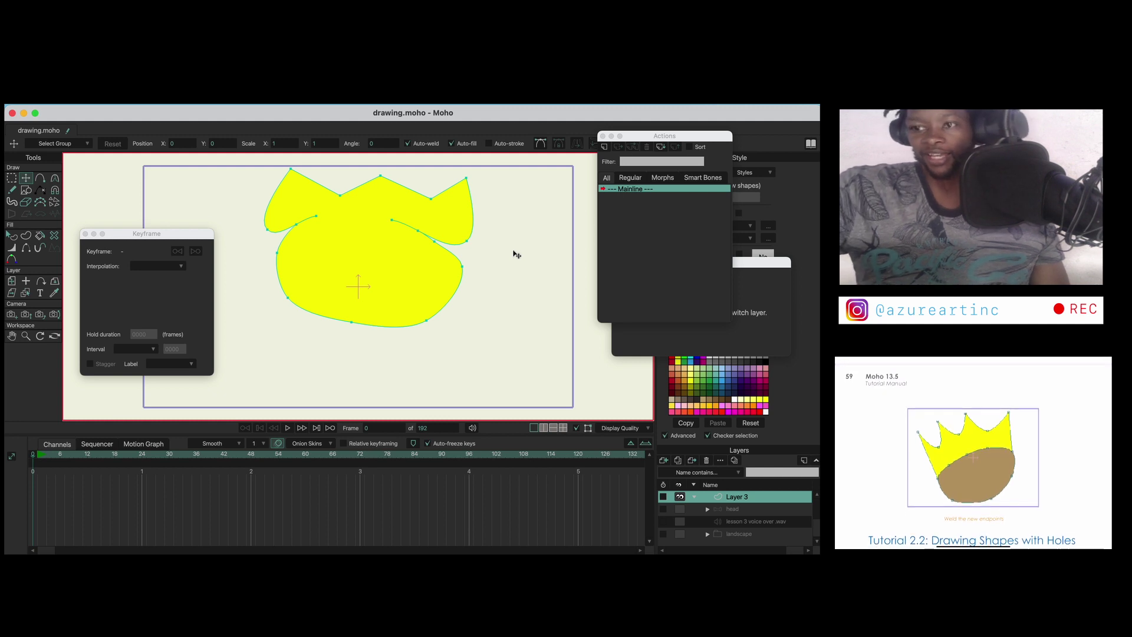
pyautogui.press('super+a')
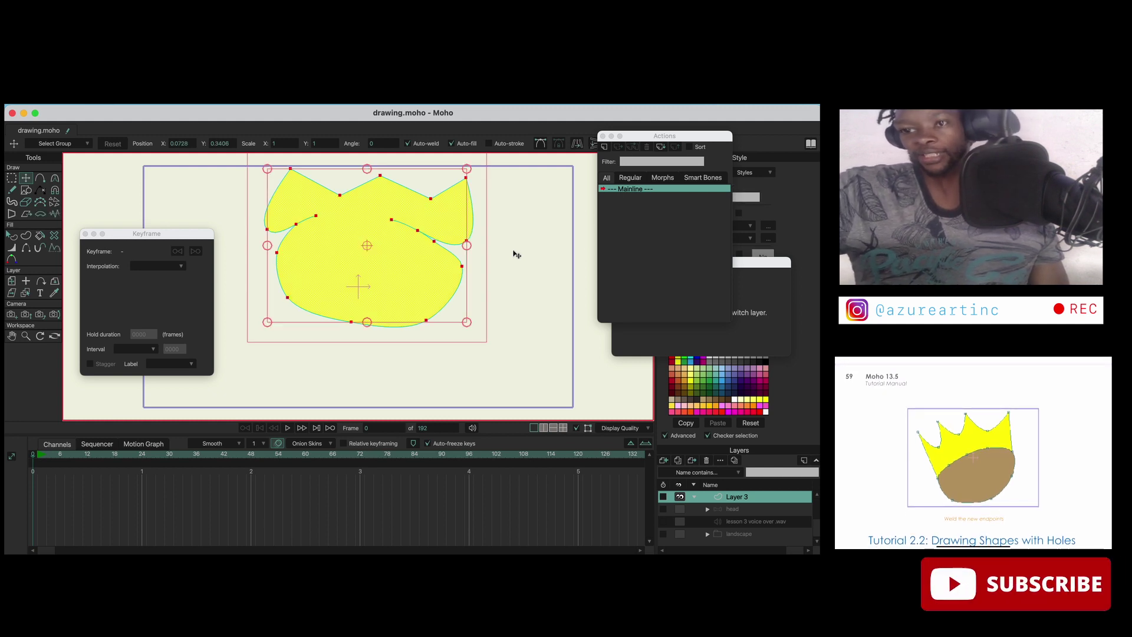
pyautogui.press('super+z')
pyautogui.press('super+shift+z')
pyautogui.press('super+shift+z')
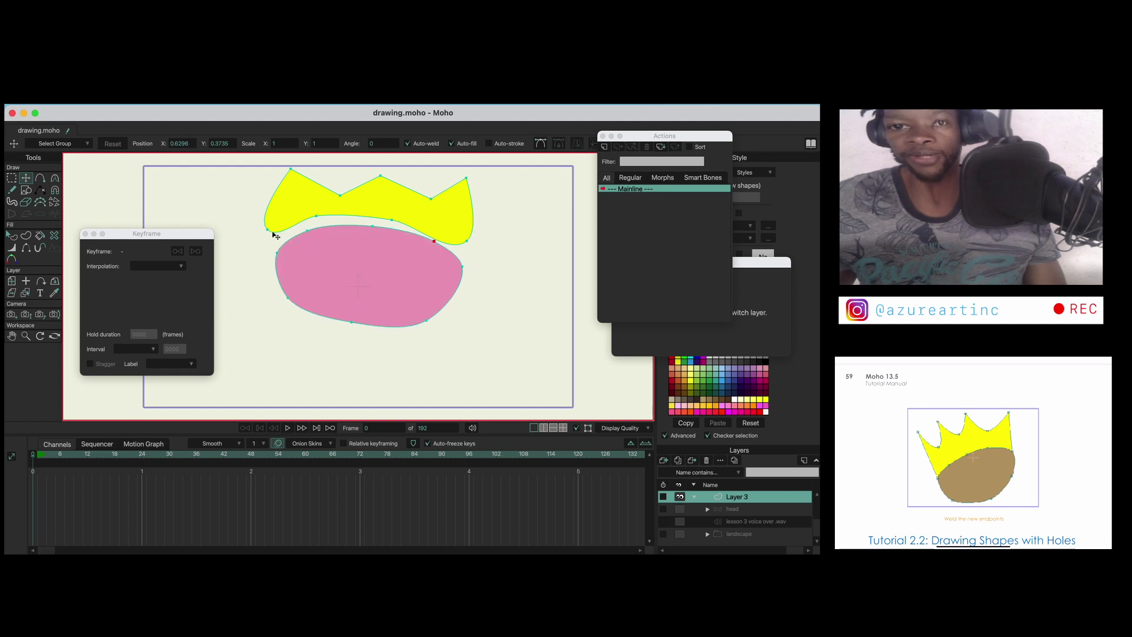
# Set the crown's lower corners to 0 curvature and drag its lower points onto the oval's edge.
pyautogui.click(54, 178)
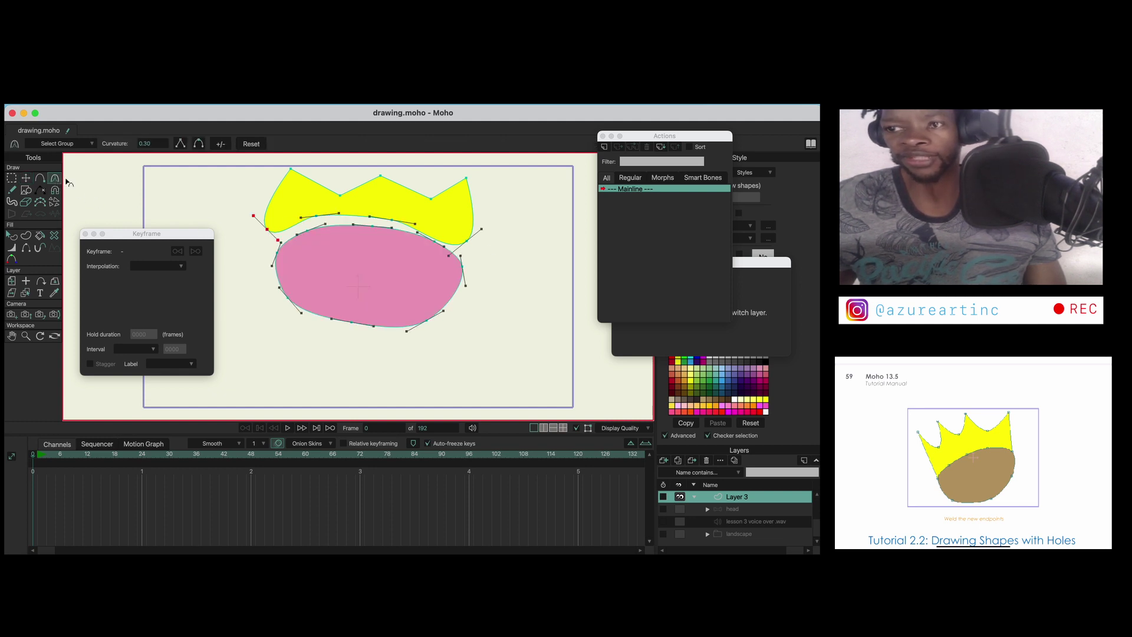
pyautogui.click(178, 145)
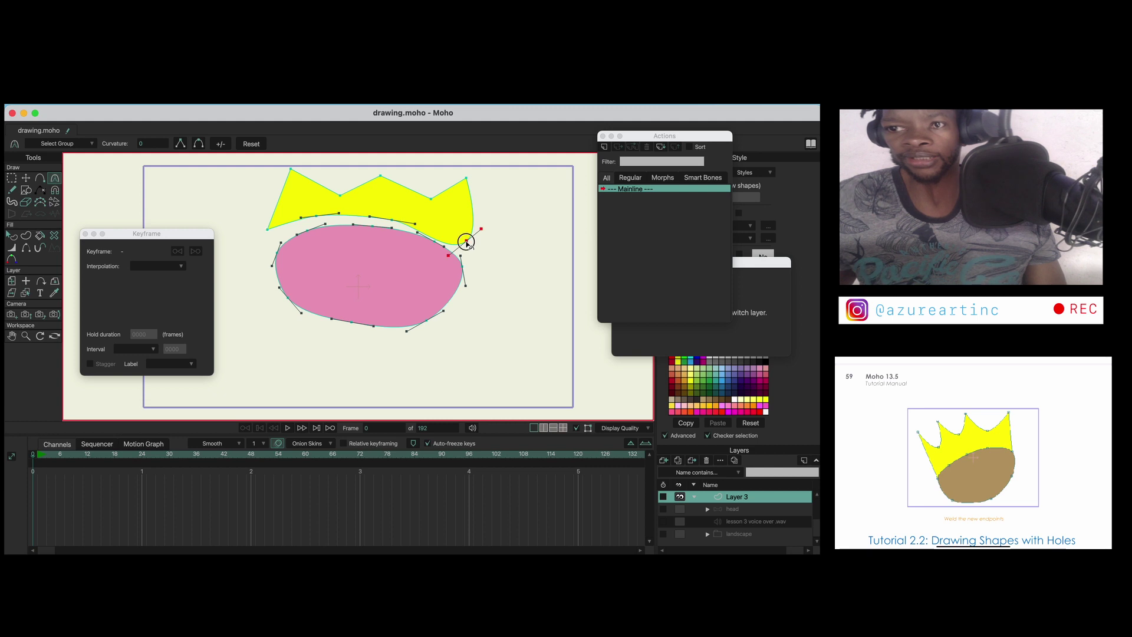
pyautogui.click(181, 144)
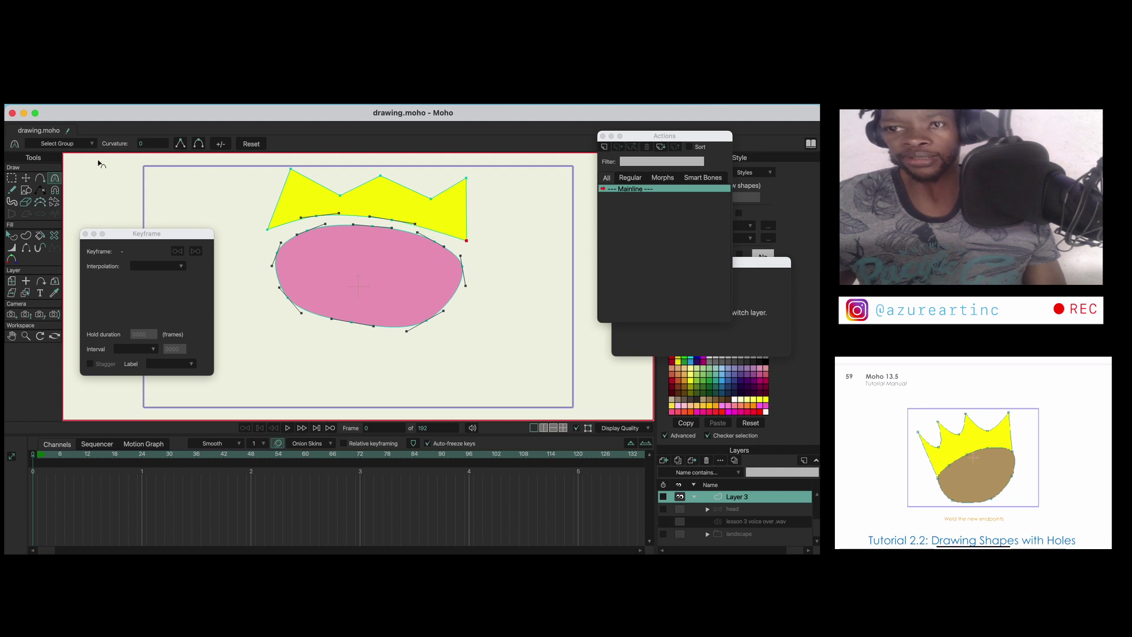
pyautogui.click(32, 179)
pyautogui.moveTo(257, 232); pyautogui.dragTo(270, 255)
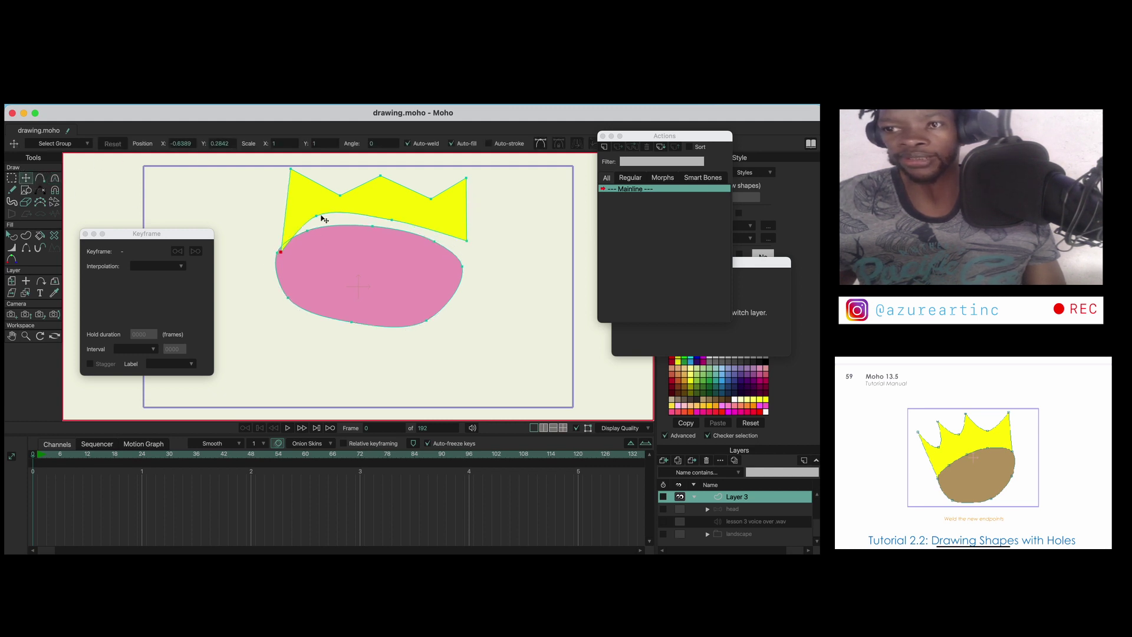
pyautogui.moveTo(321, 218); pyautogui.dragTo(316, 233)
pyautogui.moveTo(467, 241); pyautogui.dragTo(476, 263)
pyautogui.click(284, 258)
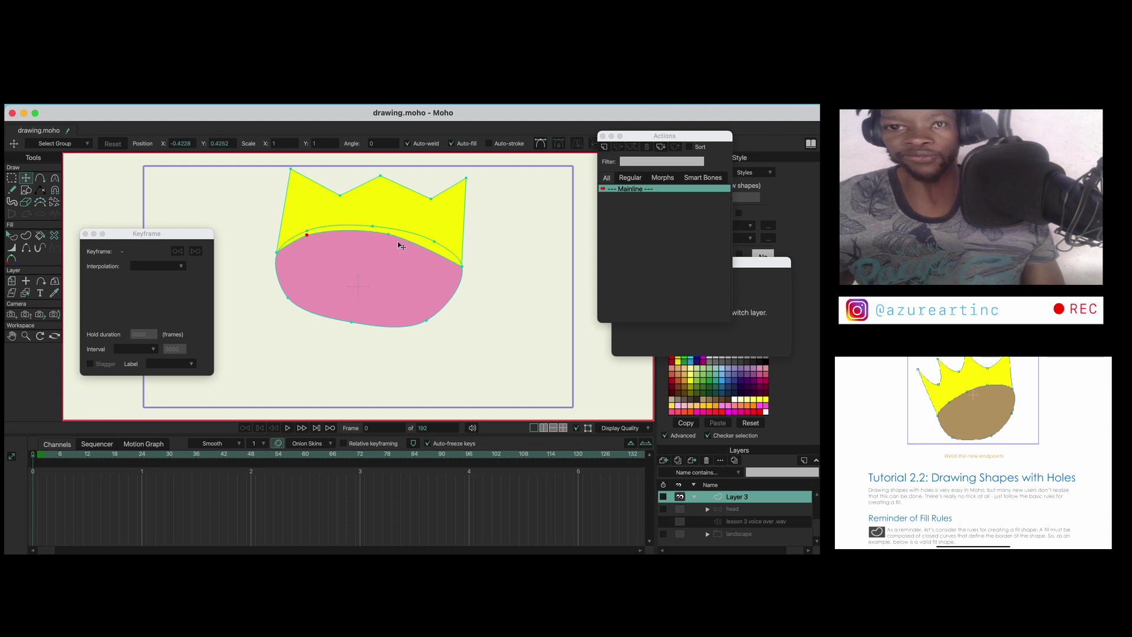
# Nudge the crown's lower curve point right and select the crown's and oval's points.
pyautogui.moveTo(397, 244); pyautogui.dragTo(412, 244)
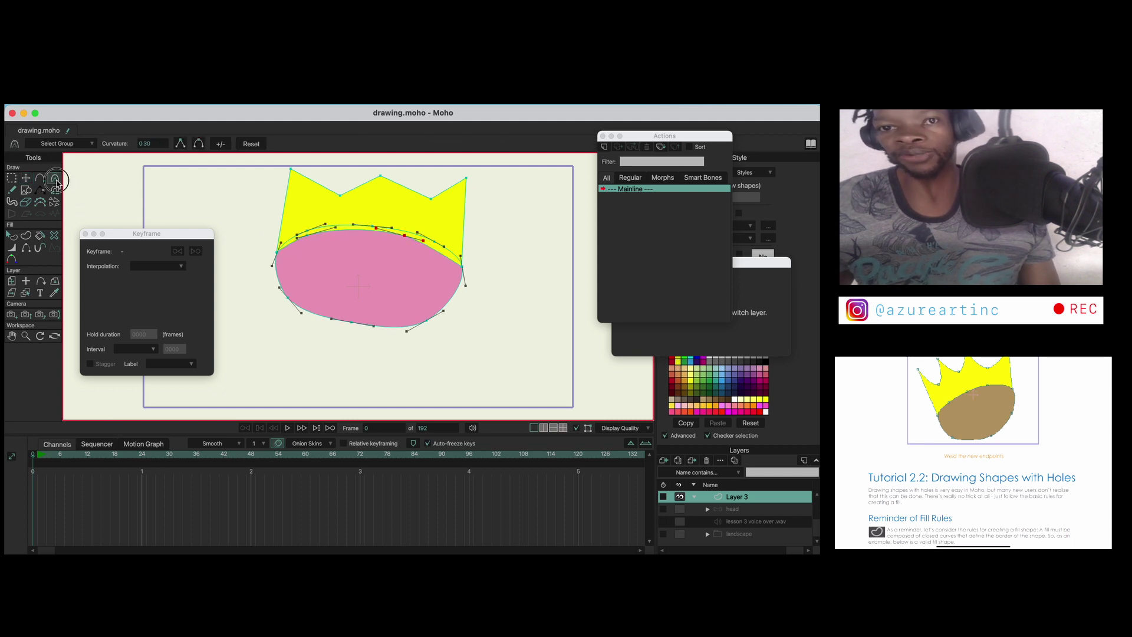
pyautogui.click(23, 180)
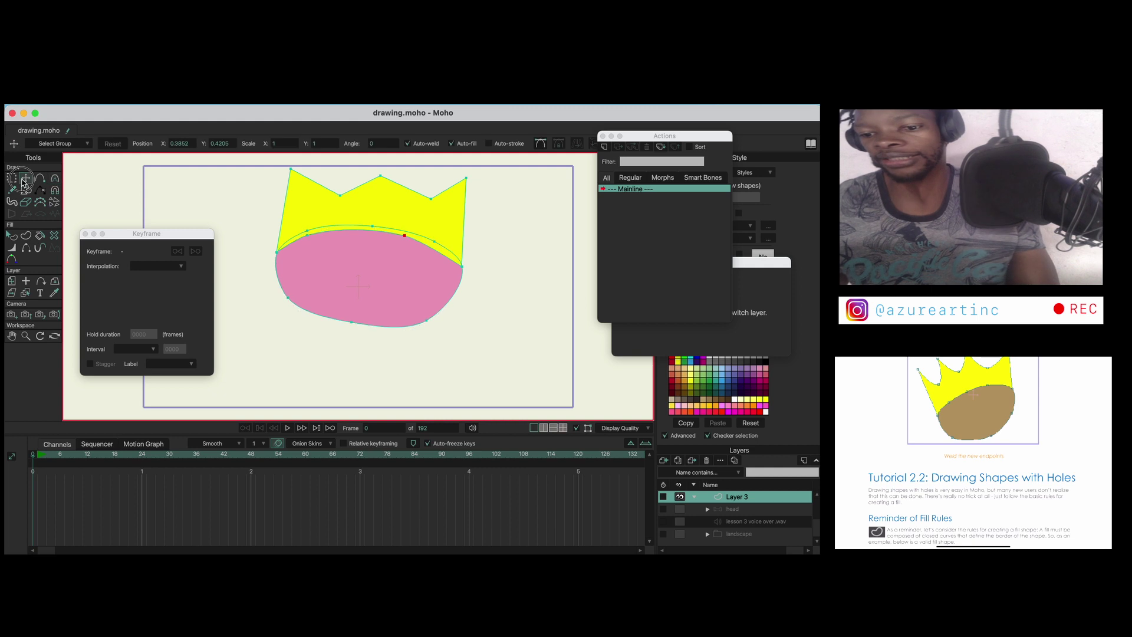
pyautogui.doubleClick(389, 205)
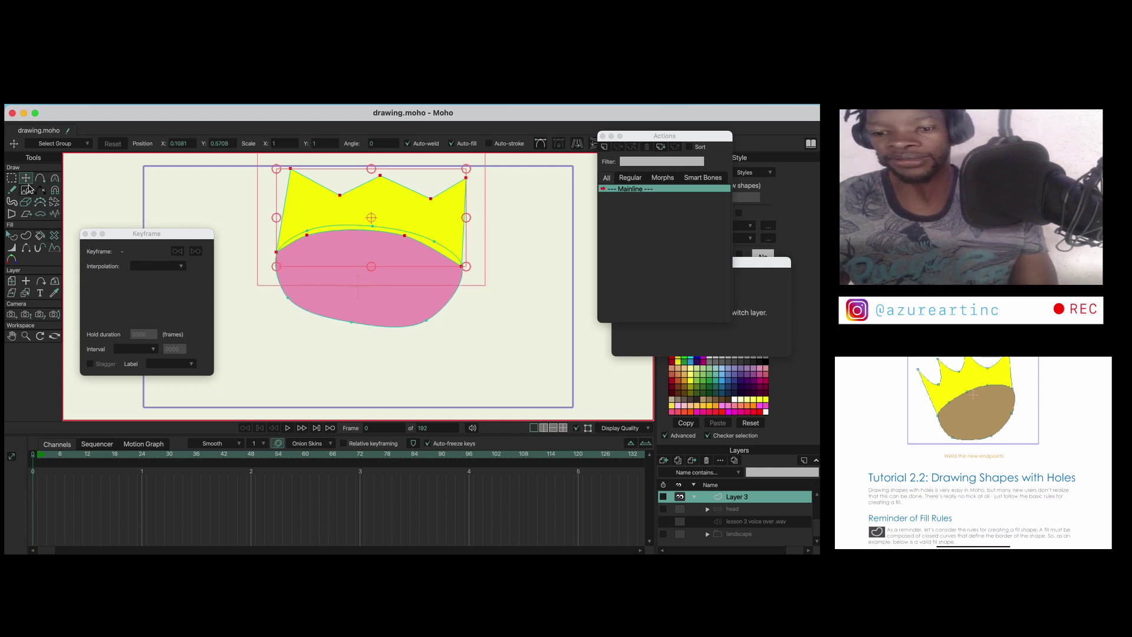
pyautogui.doubleClick(293, 279)
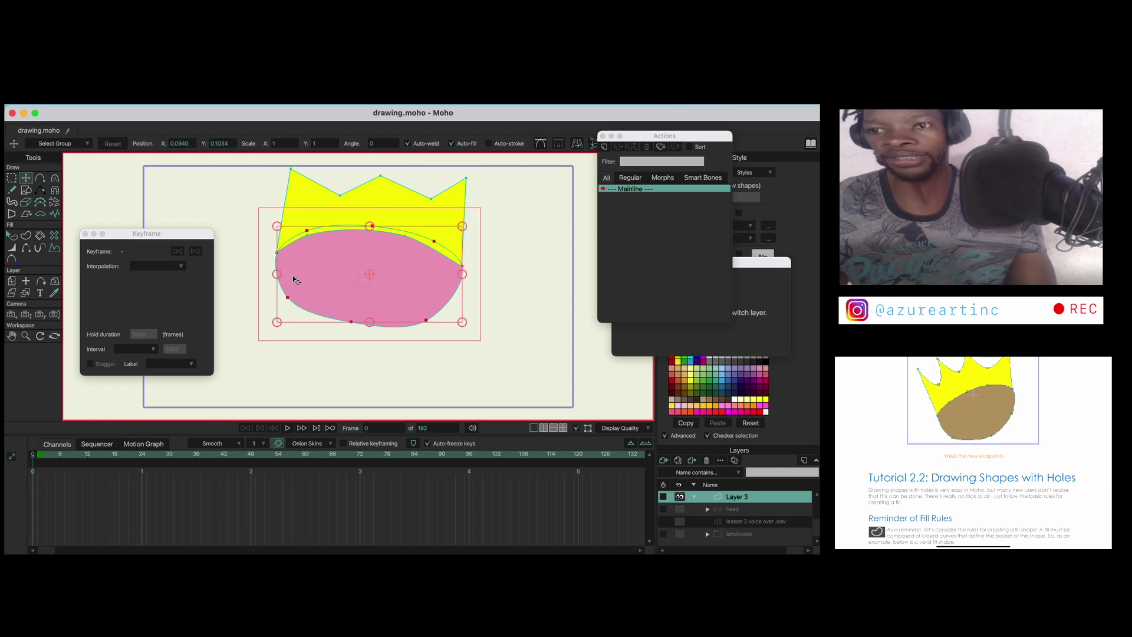
pyautogui.doubleClick(294, 280)
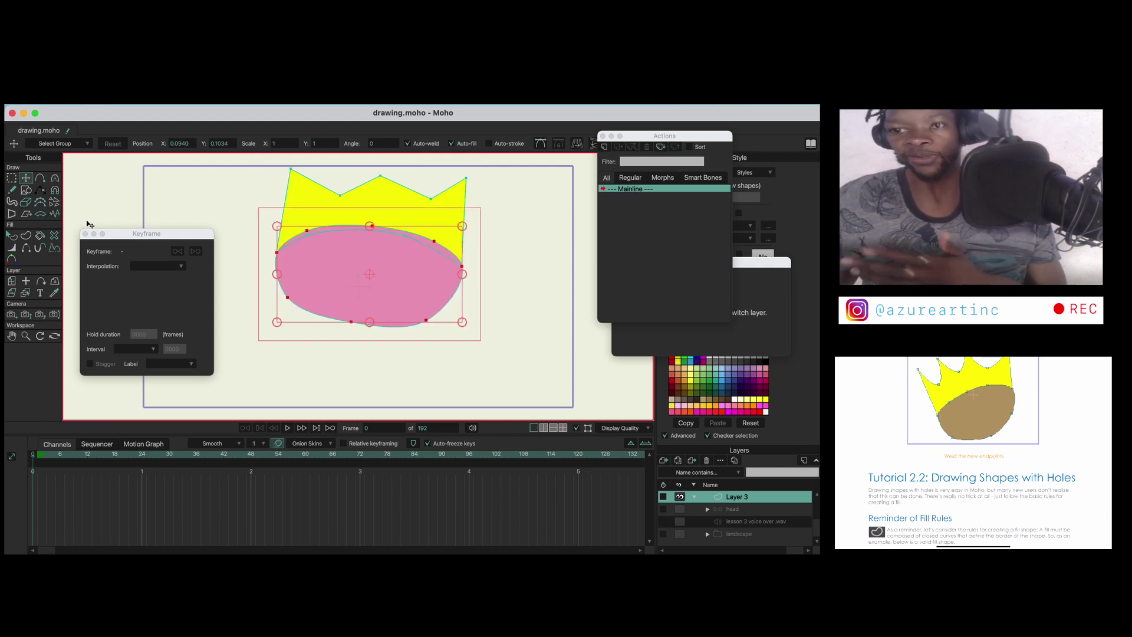
pyautogui.click(13, 236)
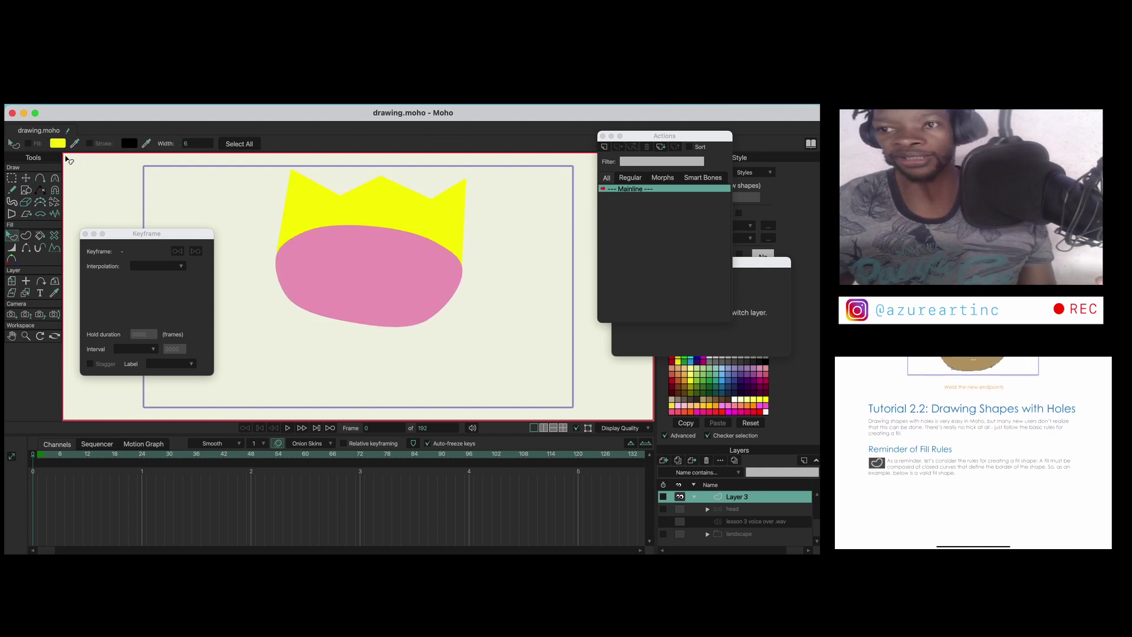
pyautogui.click(26, 177)
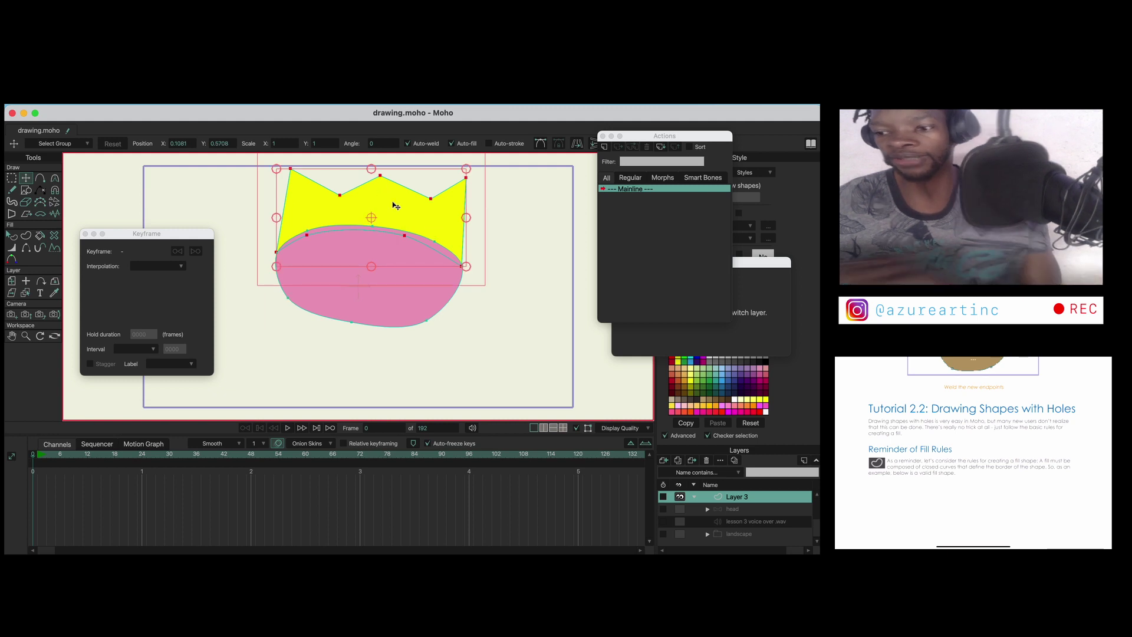
# Test a stretch of the crown points, undo it, then shift the whole crown slightly.
pyautogui.moveTo(389, 207); pyautogui.dragTo(305, 248)
pyautogui.press('super+z')
pyautogui.press('super+shift+z')
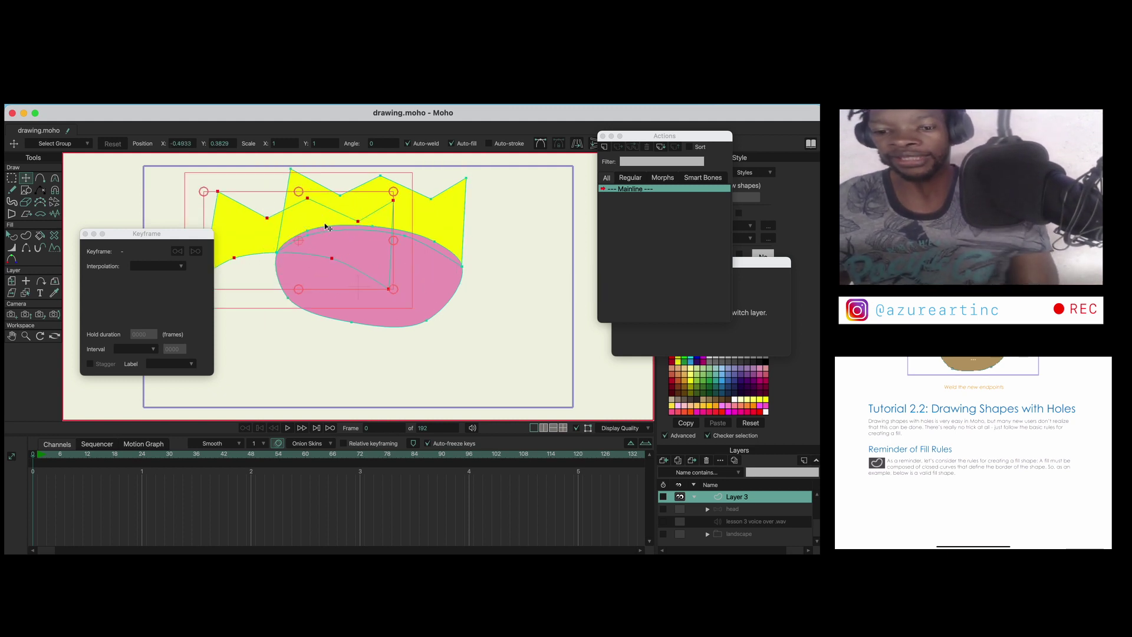
pyautogui.press('super+z')
pyautogui.click(392, 206)
pyautogui.moveTo(391, 206)
pyautogui.mouseDown()
pyautogui.moveTo(245, 210)
pyautogui.moveTo(435, 212)
pyautogui.moveTo(361, 207)
pyautogui.moveTo(392, 207)
pyautogui.mouseUp()
pyautogui.click(310, 248)
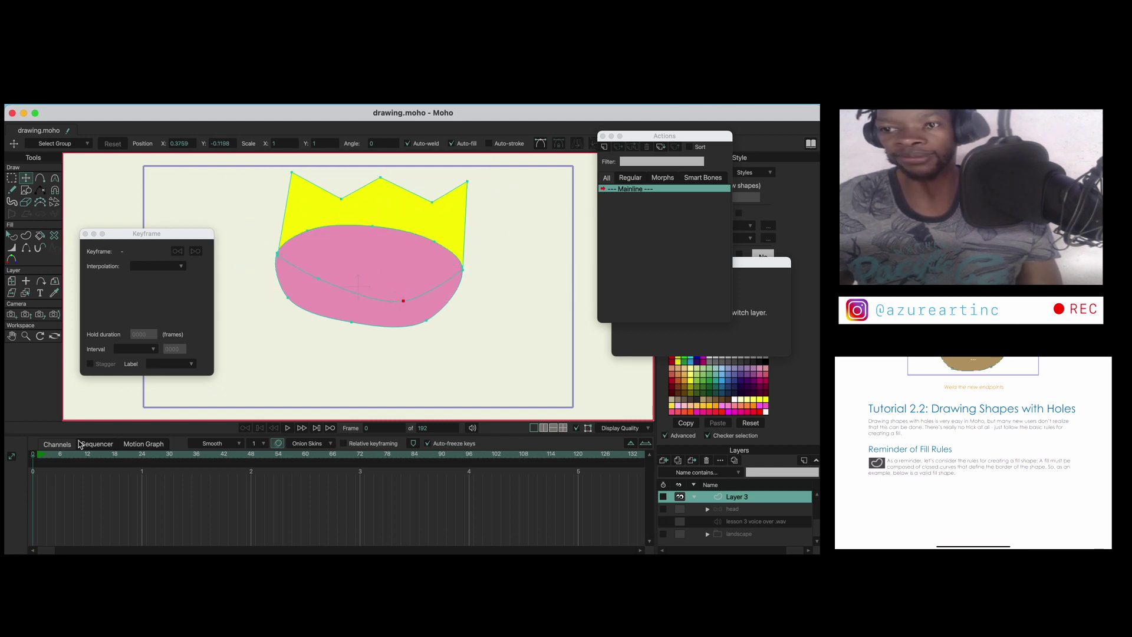
# At frame 15, move the pink ellipse right and reposition the crown's vertices and peaks.
pyautogui.click(101, 454)
pyautogui.moveTo(388, 248); pyautogui.dragTo(442, 246)
pyautogui.moveTo(281, 259); pyautogui.dragTo(334, 257)
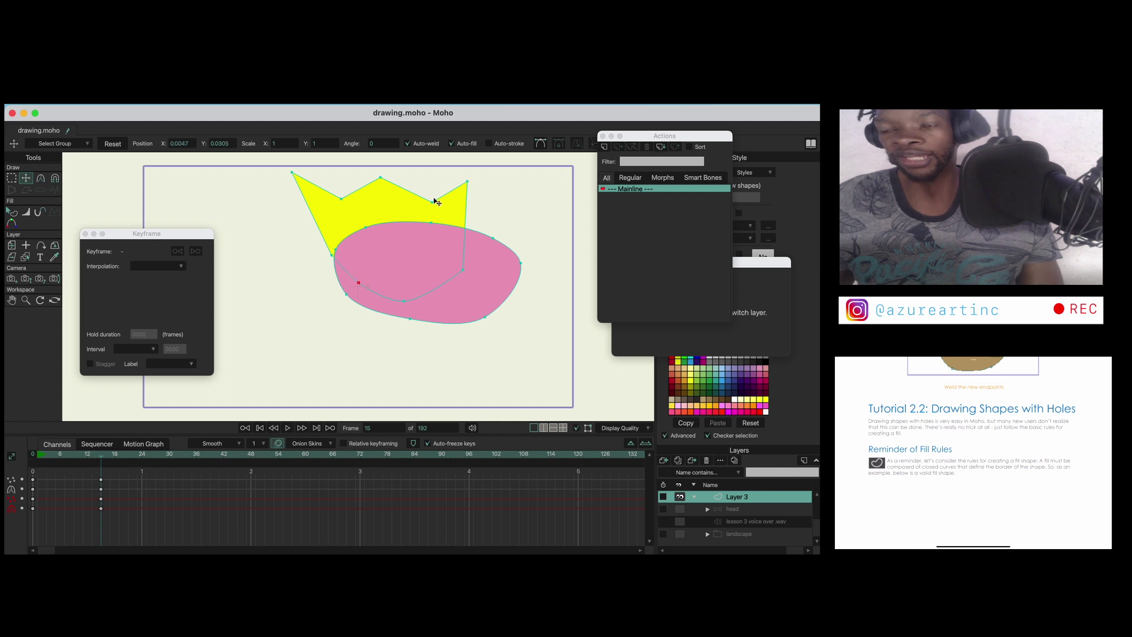
pyautogui.moveTo(435, 203); pyautogui.dragTo(437, 177)
pyautogui.moveTo(454, 245); pyautogui.dragTo(502, 237)
pyautogui.moveTo(339, 267); pyautogui.dragTo(338, 269)
pyautogui.moveTo(380, 177); pyautogui.dragTo(450, 164)
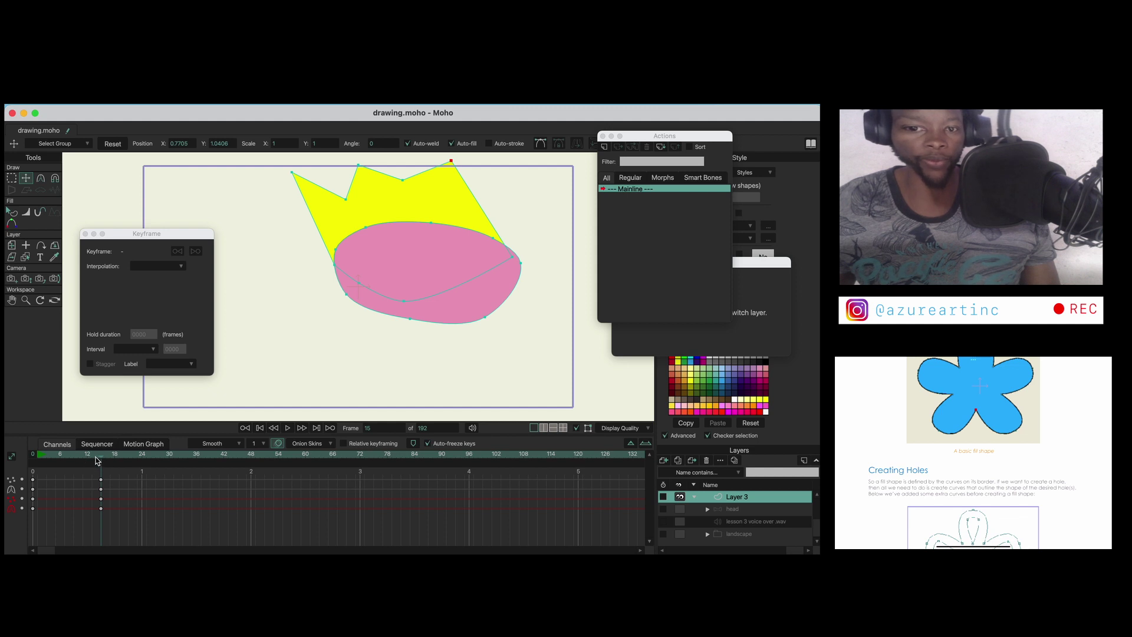
# Return to frame 0 and delete all selected timeline keyframes.
pyautogui.moveTo(98, 461); pyautogui.dragTo(33, 461)
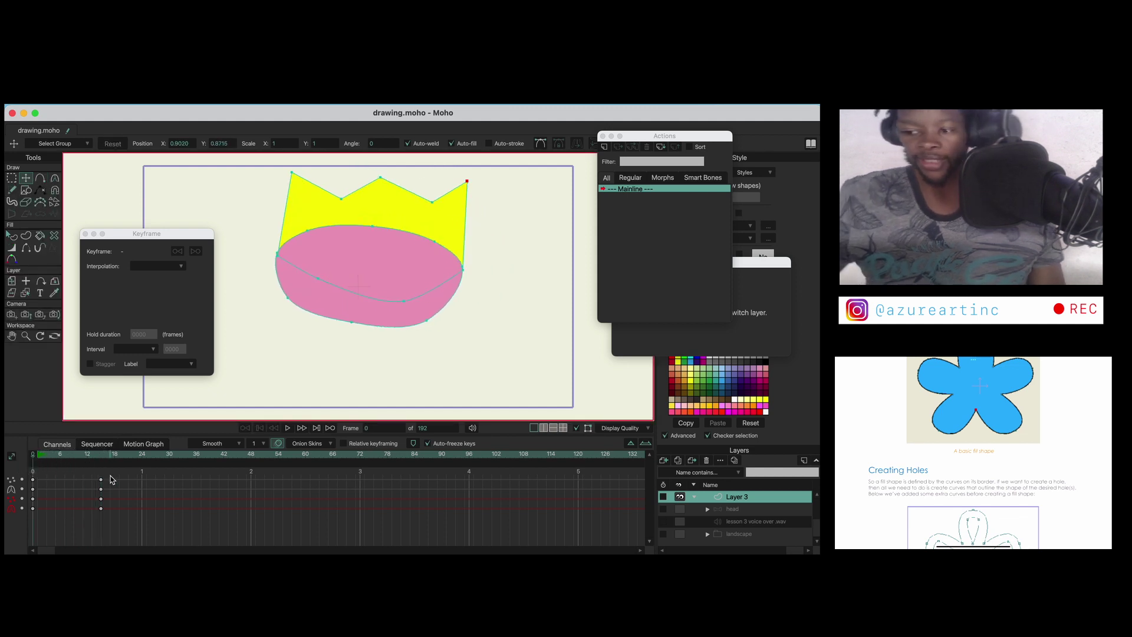
pyautogui.moveTo(112, 479); pyautogui.dragTo(19, 519)
pyautogui.press('Delete')
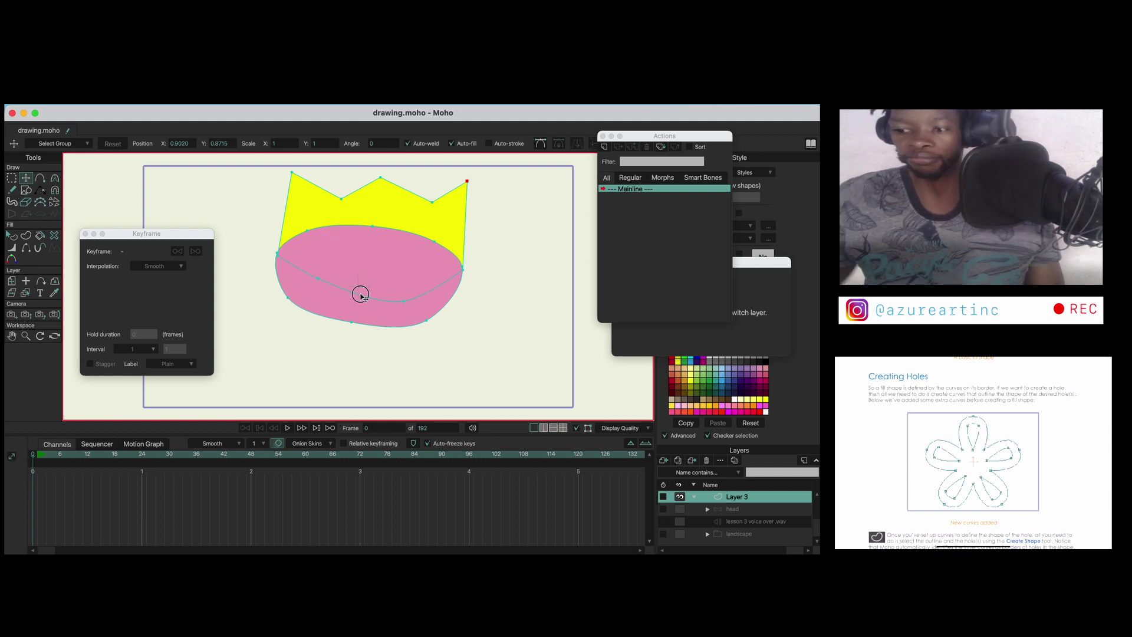
# Delete the pink ellipse and draw a closed loop inside the yellow crown.
pyautogui.doubleClick(372, 278)
pyautogui.press('Delete')
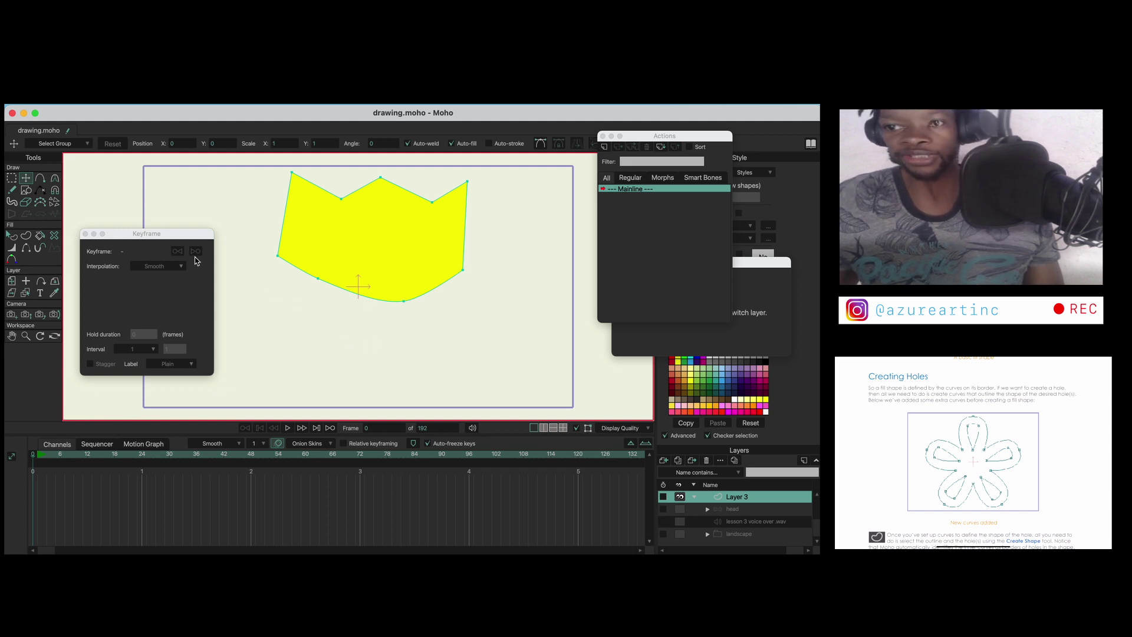
pyautogui.click(40, 178)
pyautogui.moveTo(369, 204)
pyautogui.mouseDown()
pyautogui.moveTo(336, 240)
pyautogui.moveTo(374, 271)
pyautogui.moveTo(403, 235)
pyautogui.moveTo(367, 202)
pyautogui.mouseUp()
# Select all crown and loop points and create a shape, leaving the loop as a hole.
pyautogui.click(13, 180)
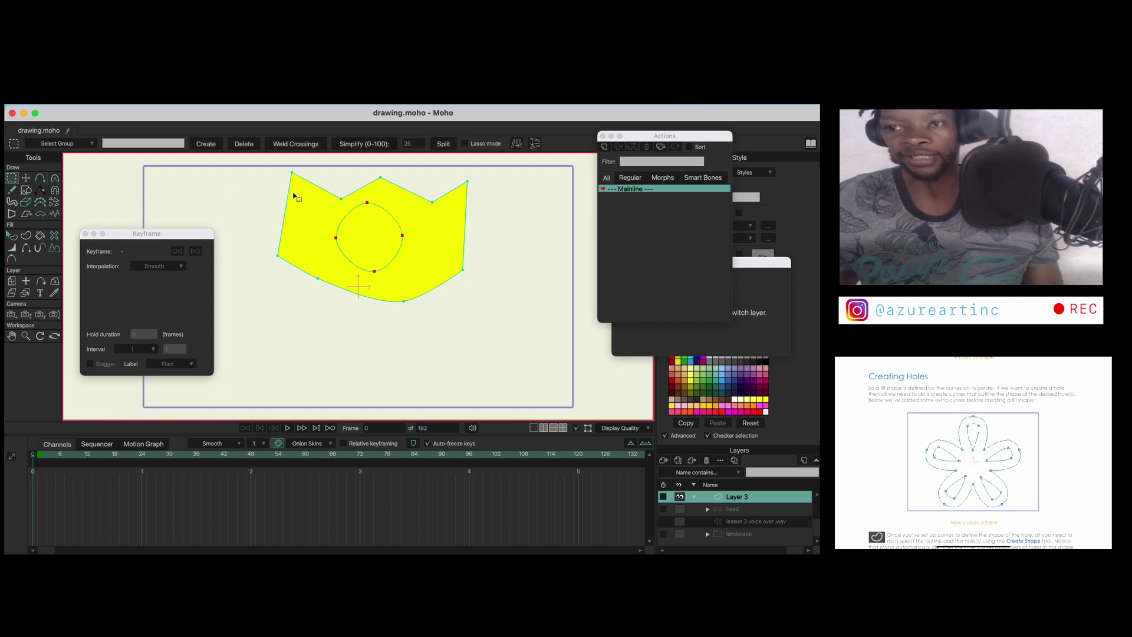
pyautogui.moveTo(277, 165); pyautogui.dragTo(517, 360)
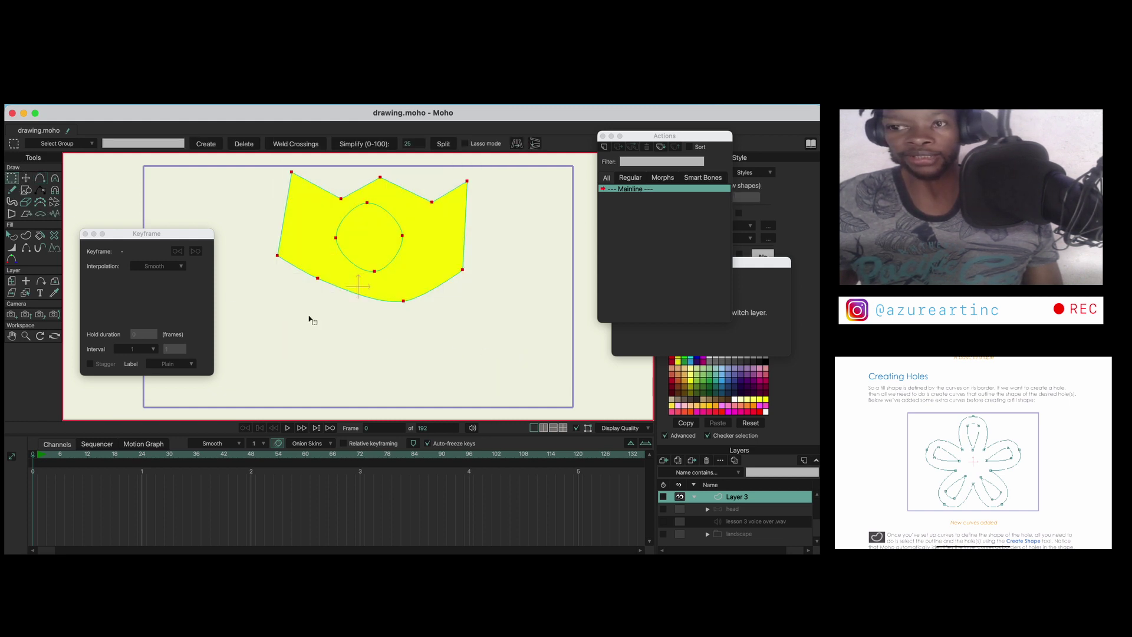
pyautogui.click(54, 235)
pyautogui.press('g')
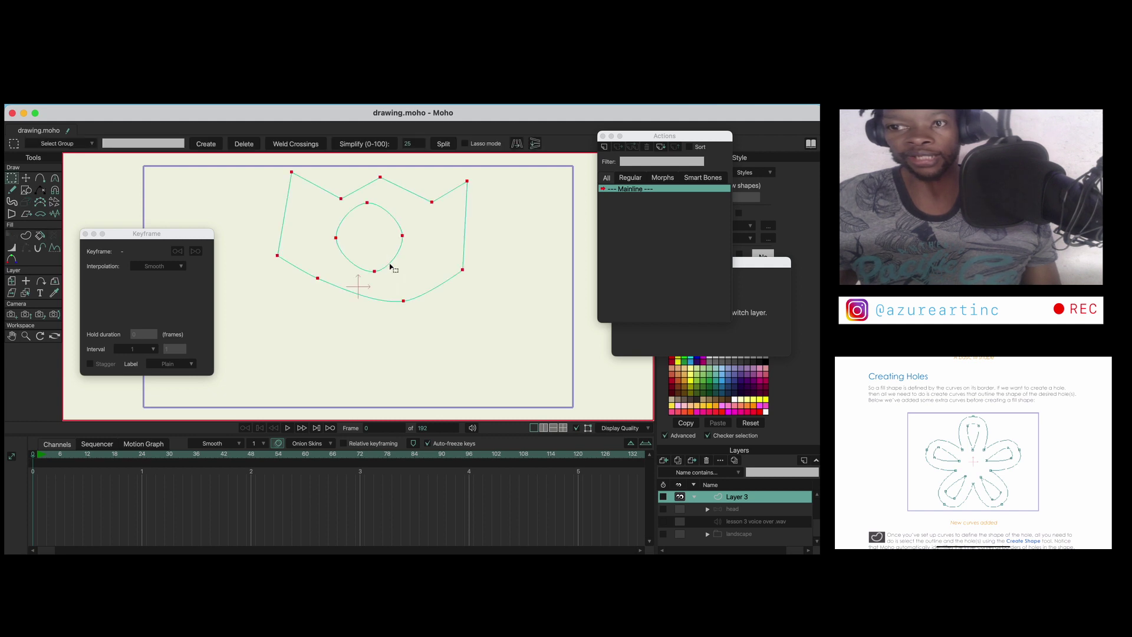
pyautogui.click(27, 178)
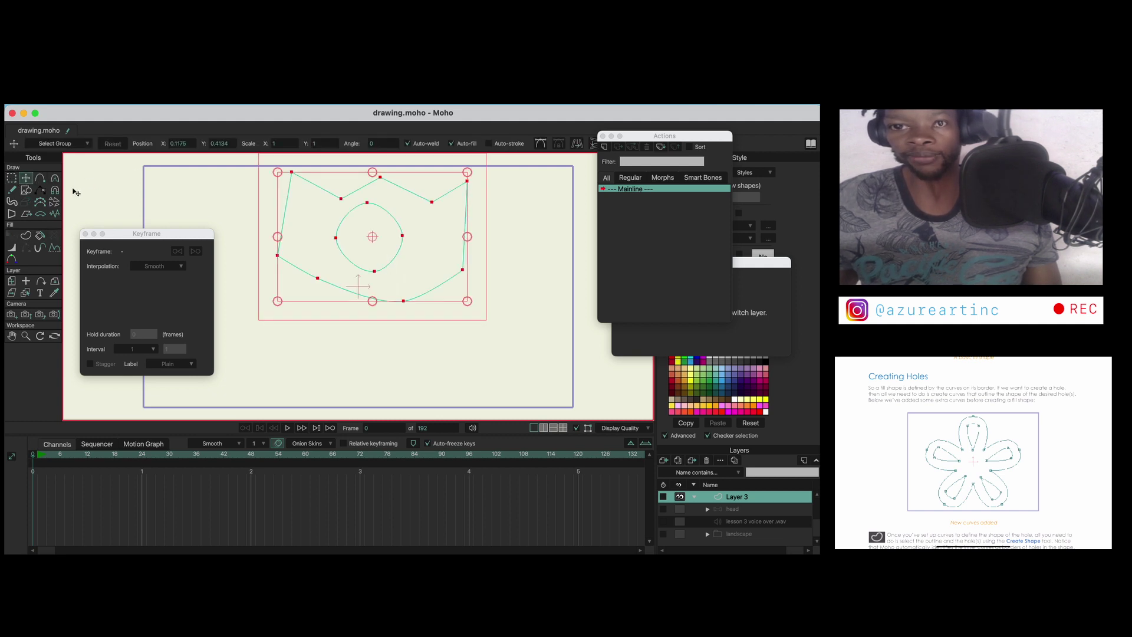
pyautogui.click(26, 235)
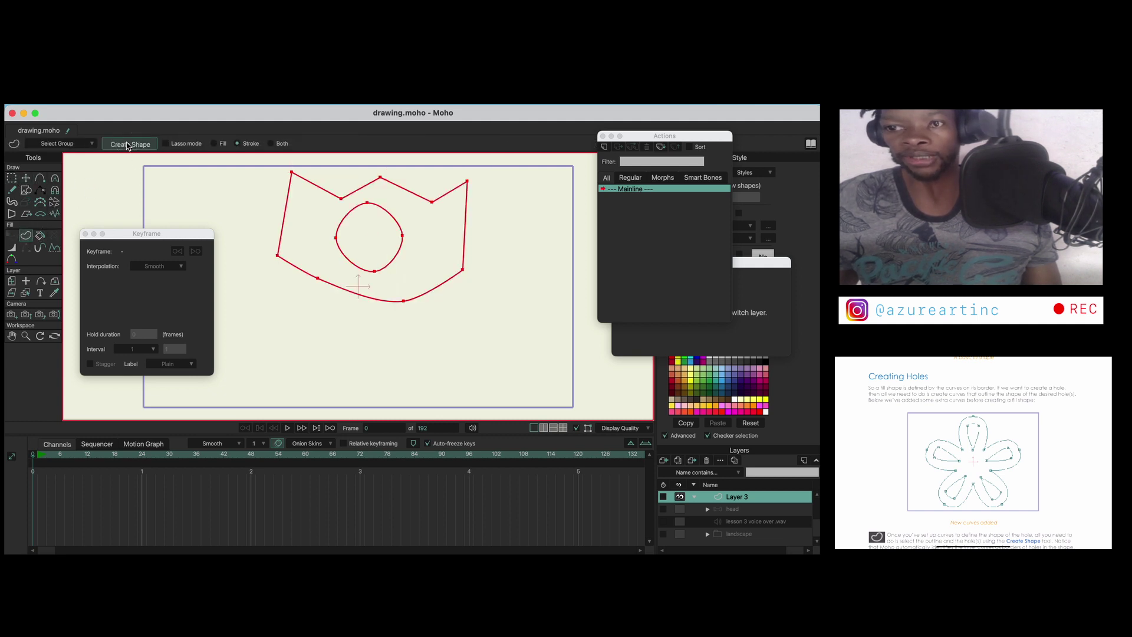
pyautogui.click(129, 145)
pyautogui.click(12, 236)
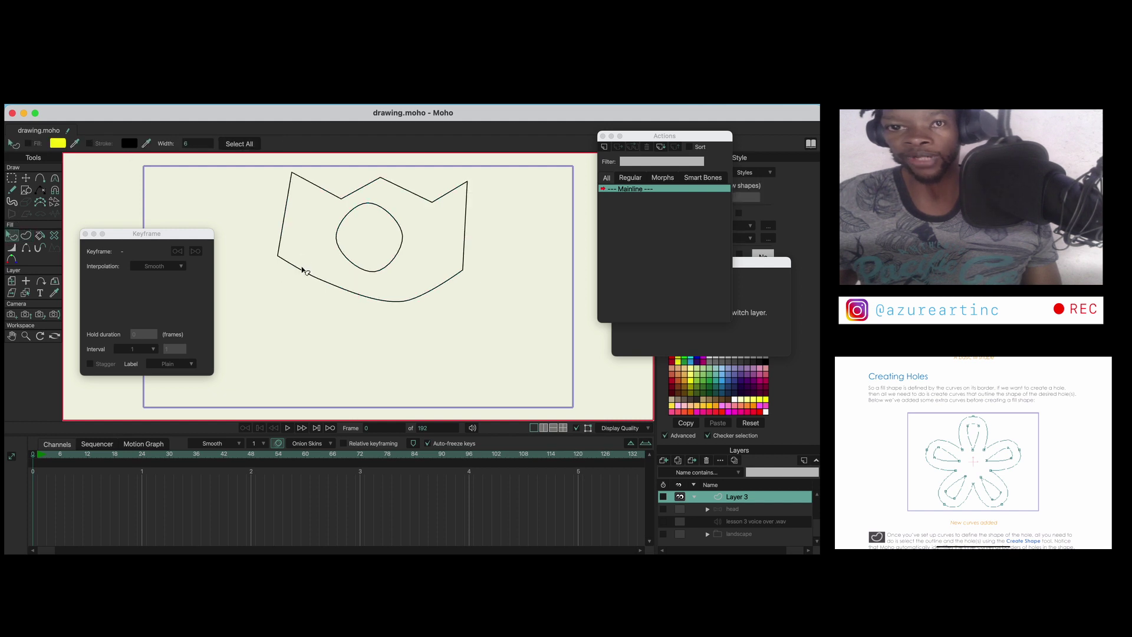
pyautogui.click(303, 270)
pyautogui.click(237, 224)
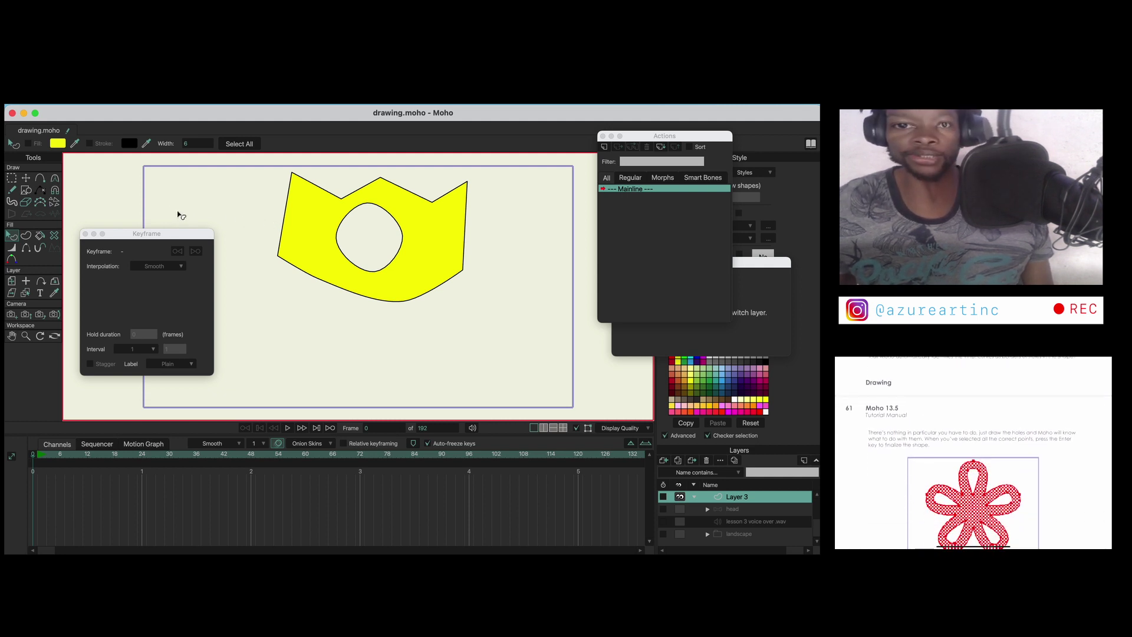
# Draw a closed outline below-left of the crown with an inner loop inside it.
pyautogui.click(40, 177)
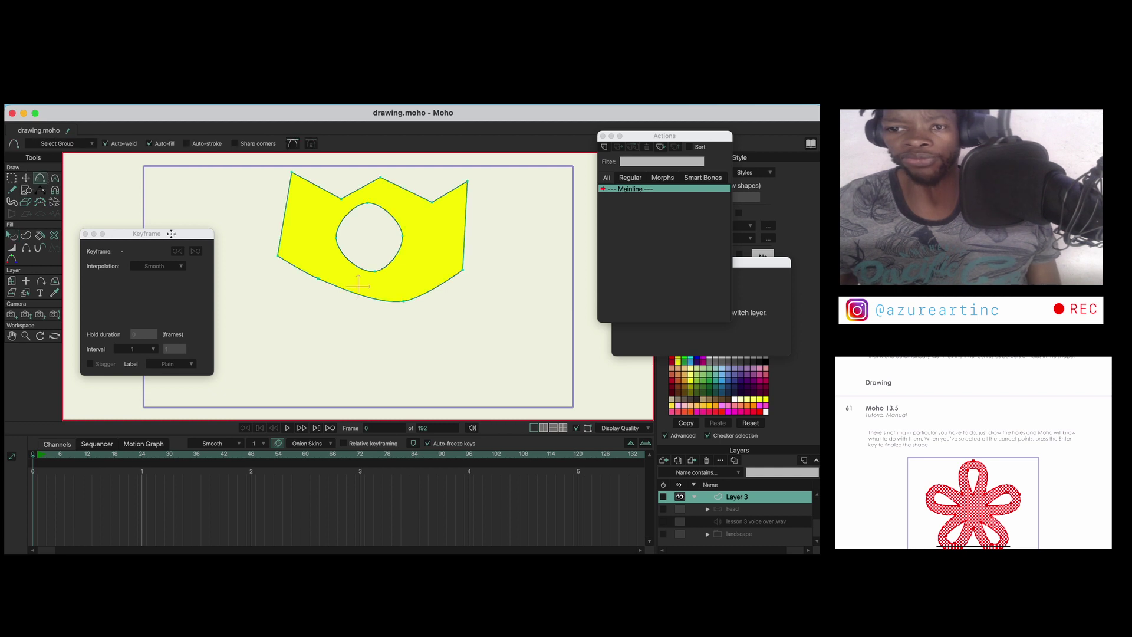
pyautogui.click(290, 378)
pyautogui.click(256, 326)
pyautogui.click(304, 289)
pyautogui.click(345, 339)
pyautogui.moveTo(352, 350); pyautogui.dragTo(328, 341)
pyautogui.click(317, 386)
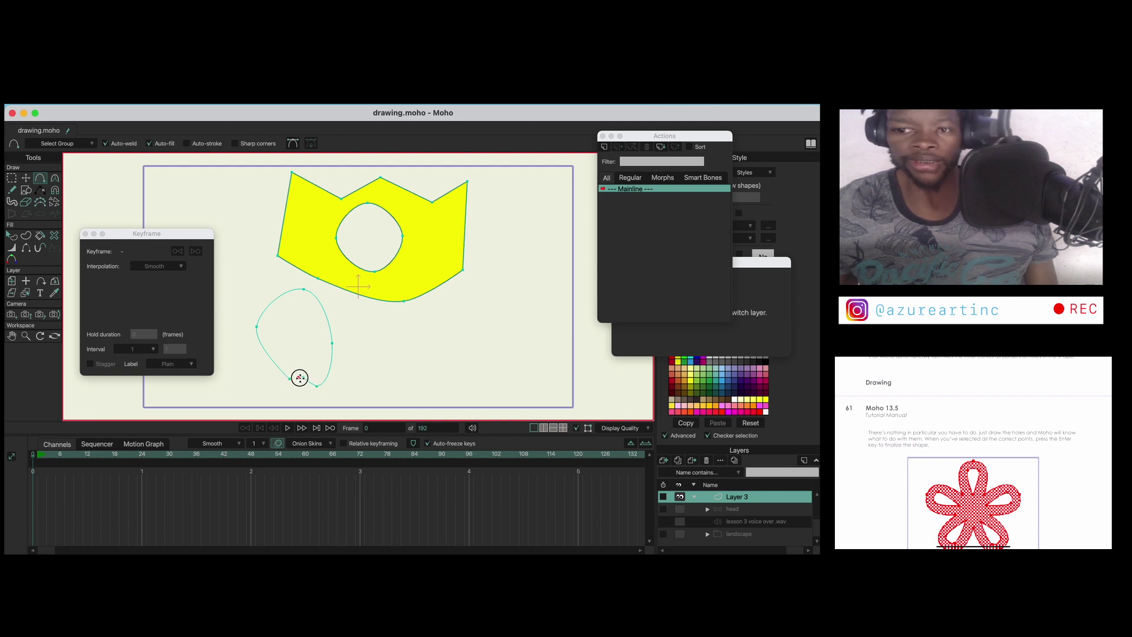
pyautogui.click(291, 379)
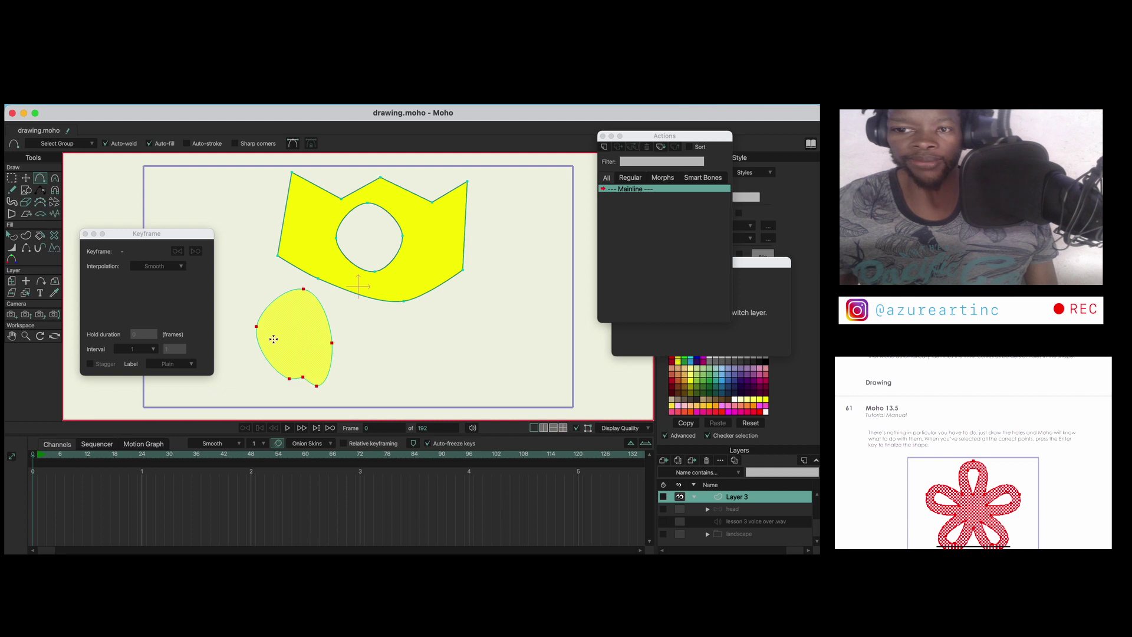
pyautogui.click(295, 360)
pyautogui.click(279, 328)
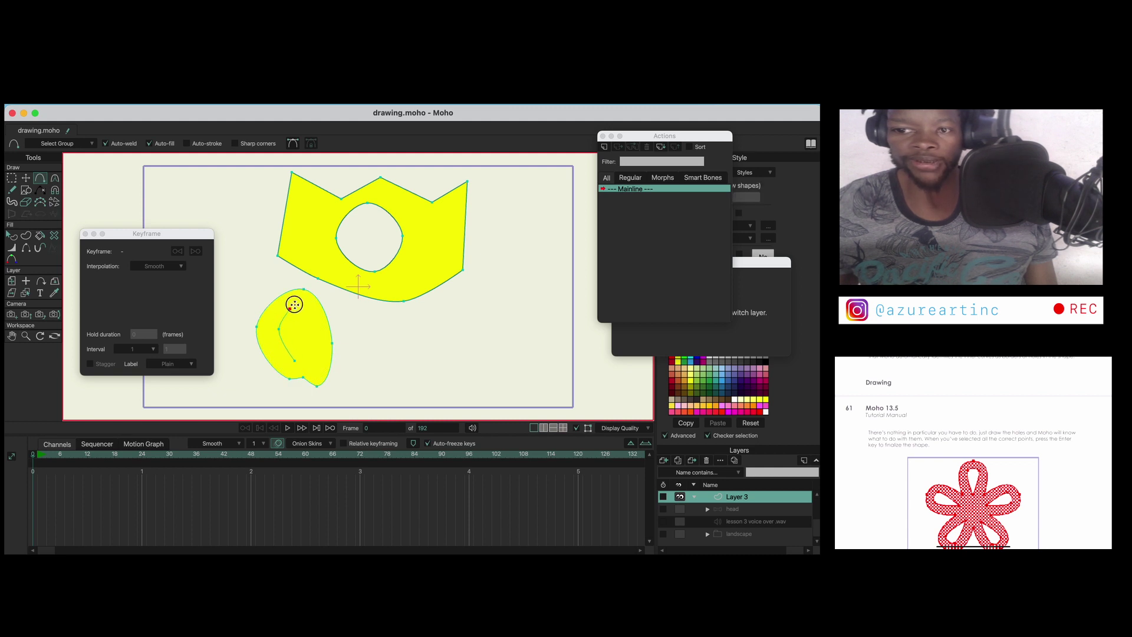
pyautogui.click(305, 307)
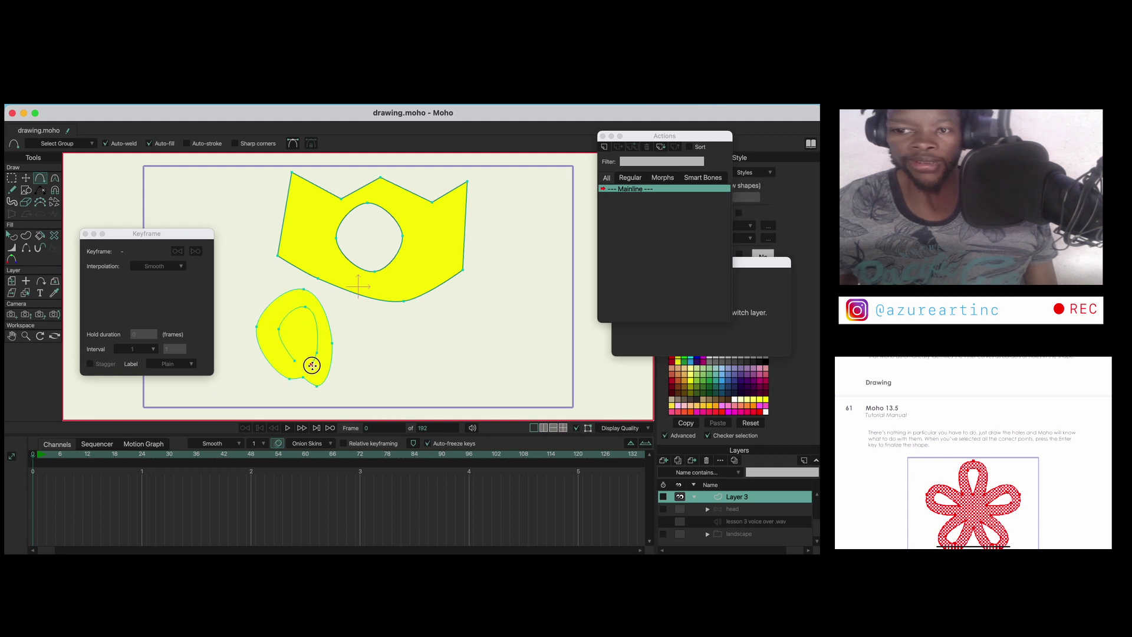
pyautogui.click(295, 360)
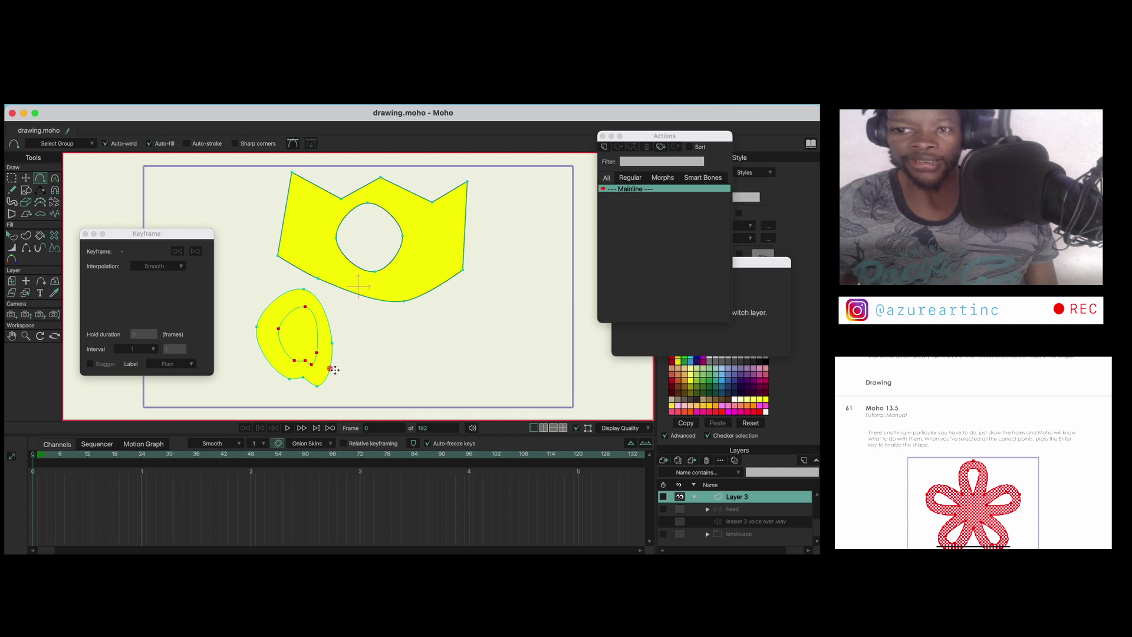
# Select all the lower shape's points and create a yellow filled shape, then reselect them.
pyautogui.click(10, 179)
pyautogui.moveTo(370, 415); pyautogui.dragTo(239, 286)
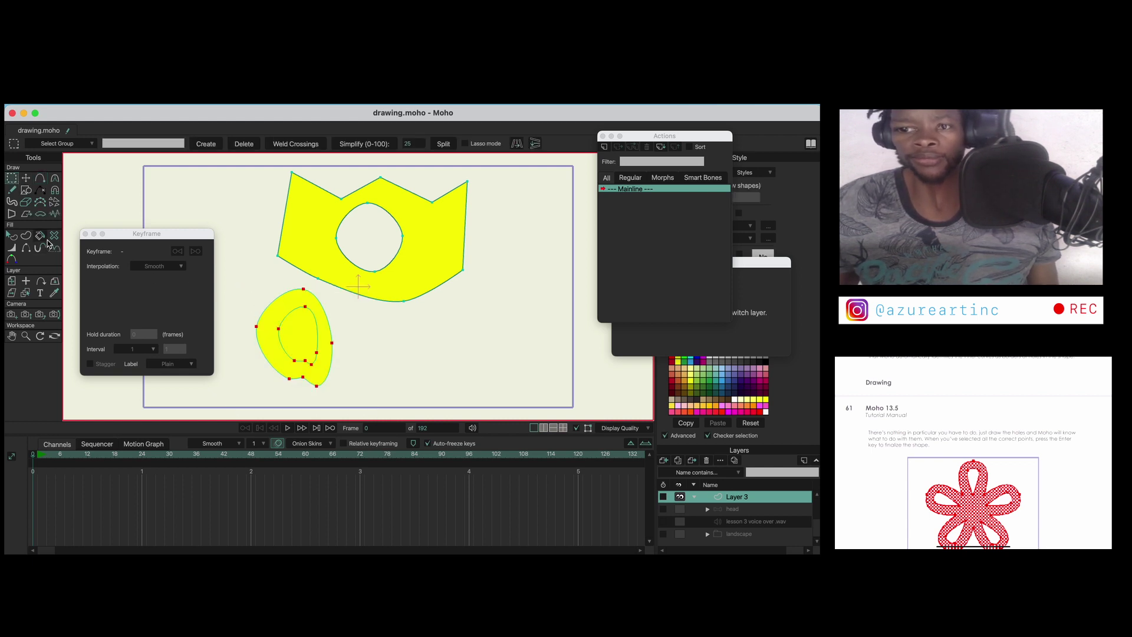
pyautogui.click(27, 236)
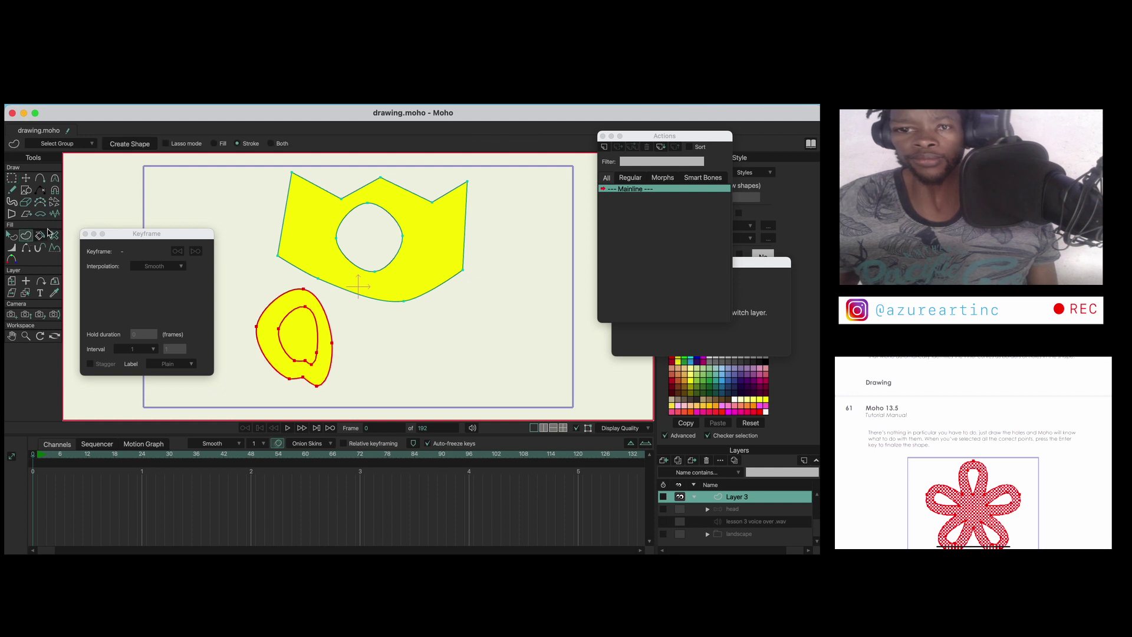
pyautogui.click(133, 145)
pyautogui.click(26, 177)
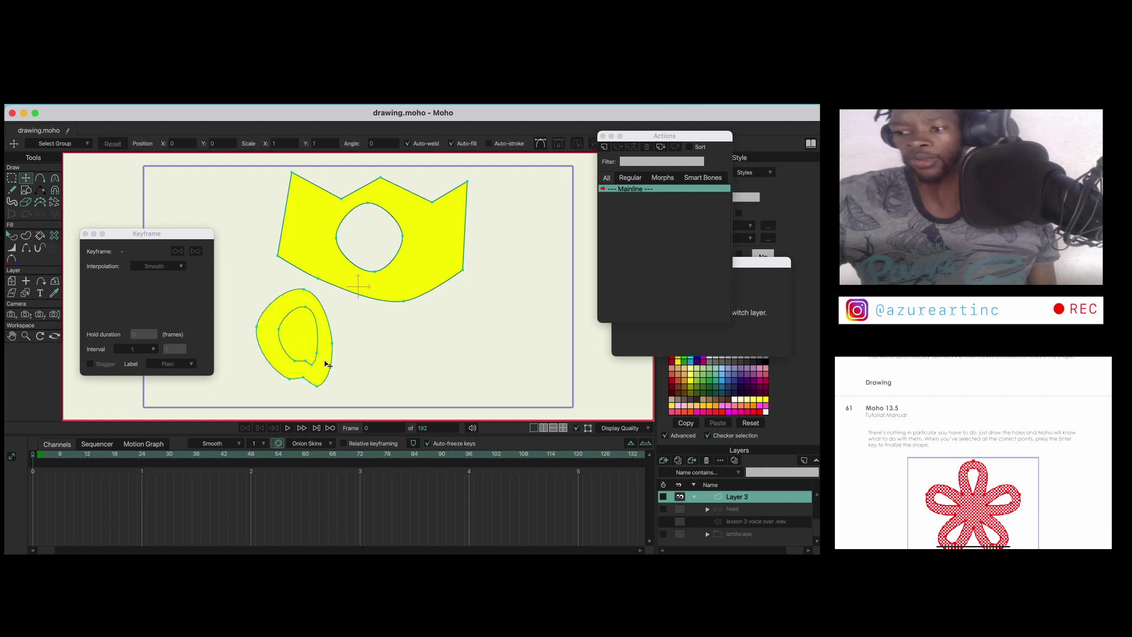
pyautogui.press('Delete')
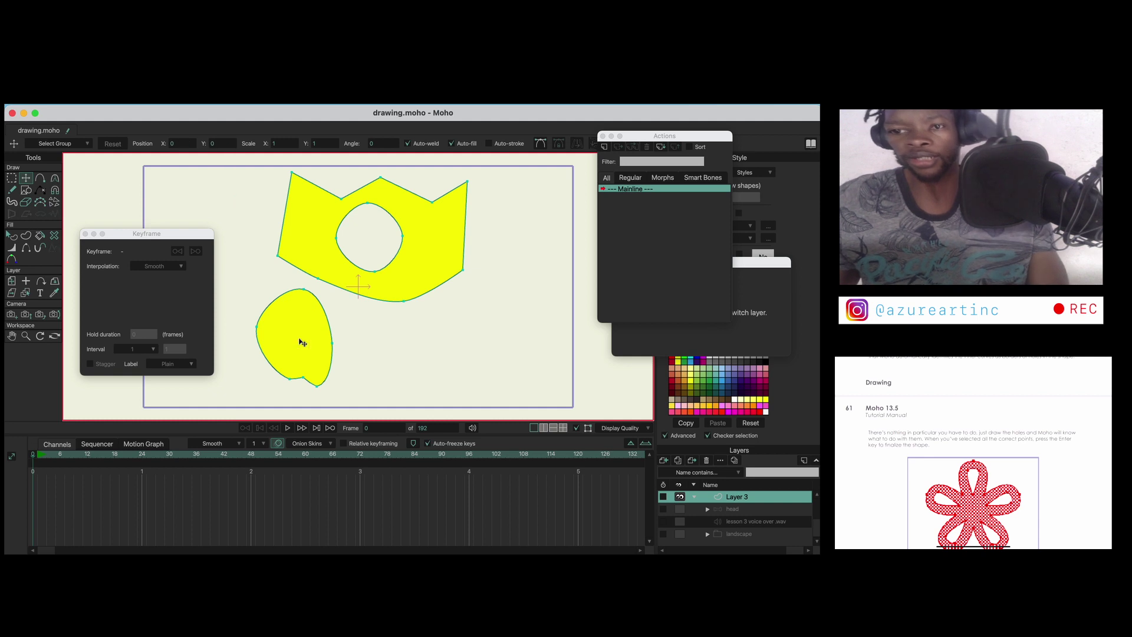
pyautogui.press('super+z')
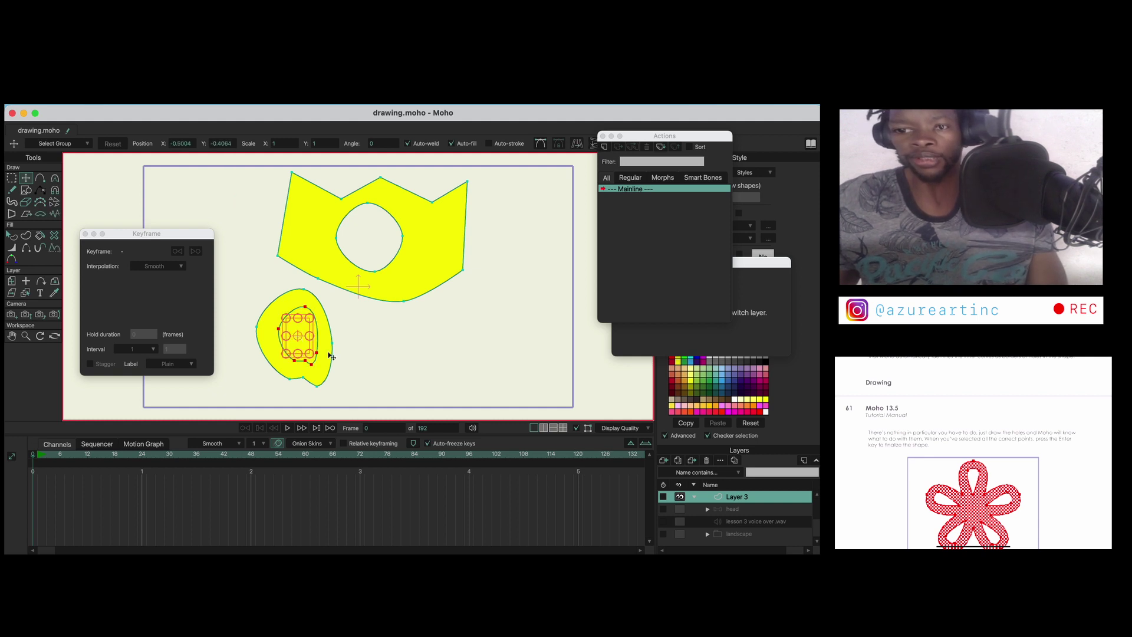
pyautogui.click(351, 393)
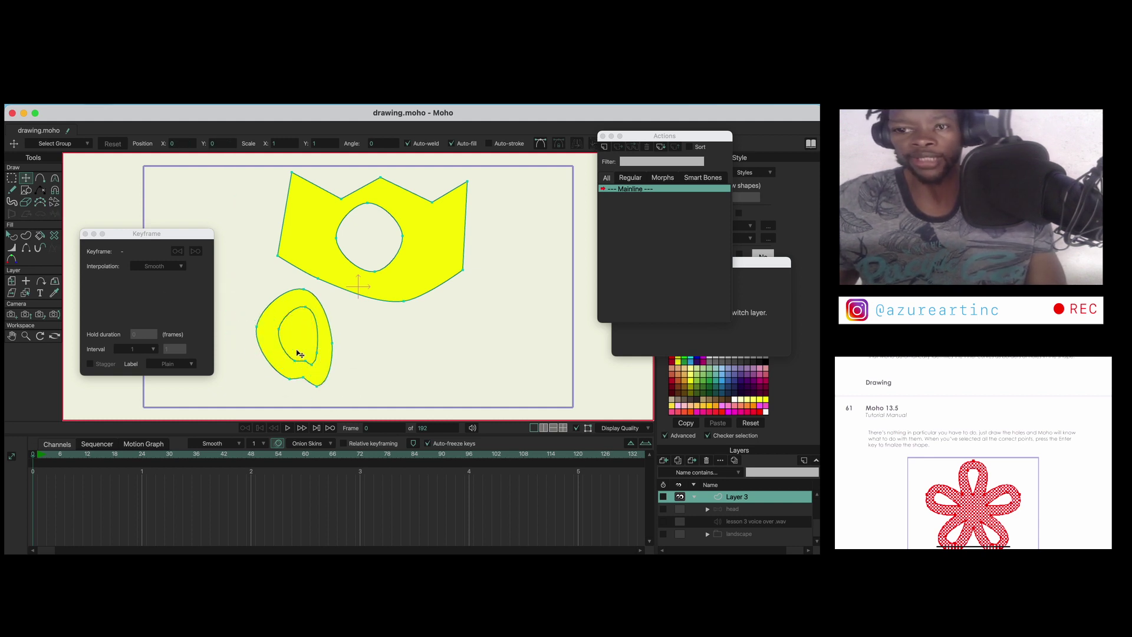
pyautogui.click(12, 177)
pyautogui.moveTo(339, 394); pyautogui.dragTo(241, 287)
# Remove the lower shape's outer and inner fills with Delete Fill.
pyautogui.click(54, 235)
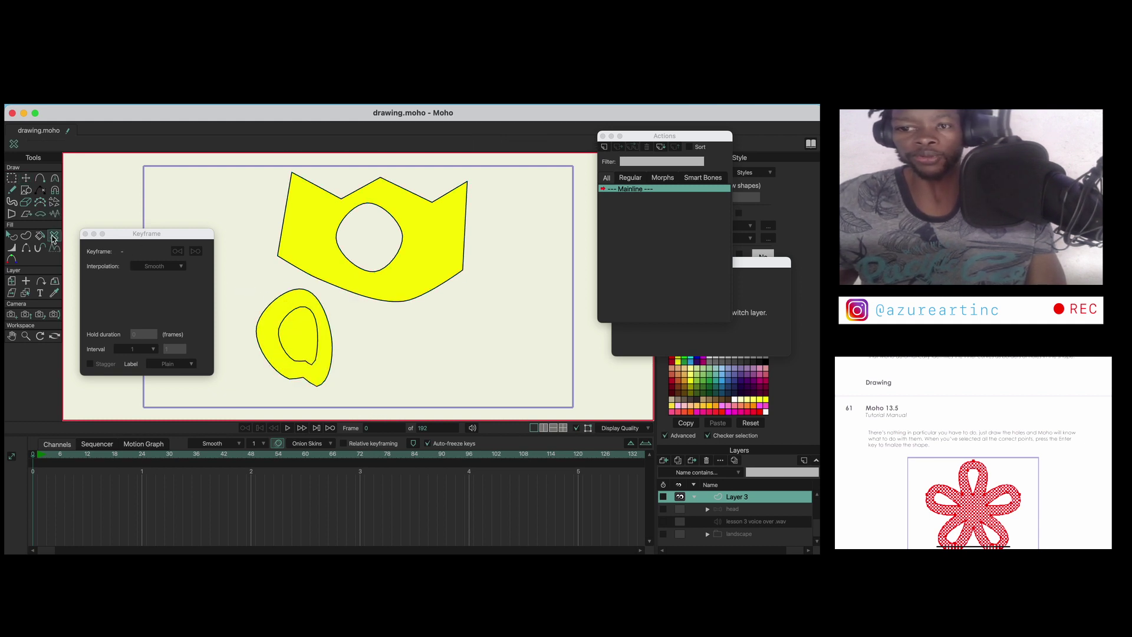
pyautogui.click(284, 310)
pyautogui.click(298, 341)
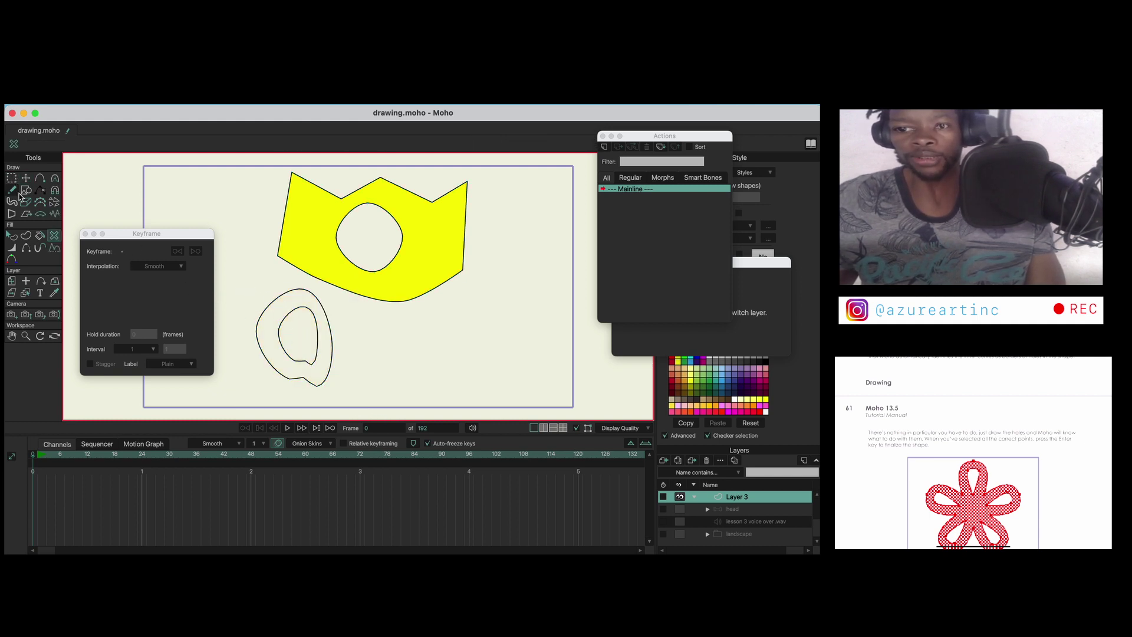
# Recreate the lower shape as a yellow ring with its inner loop cut out as a hole.
pyautogui.press('g')
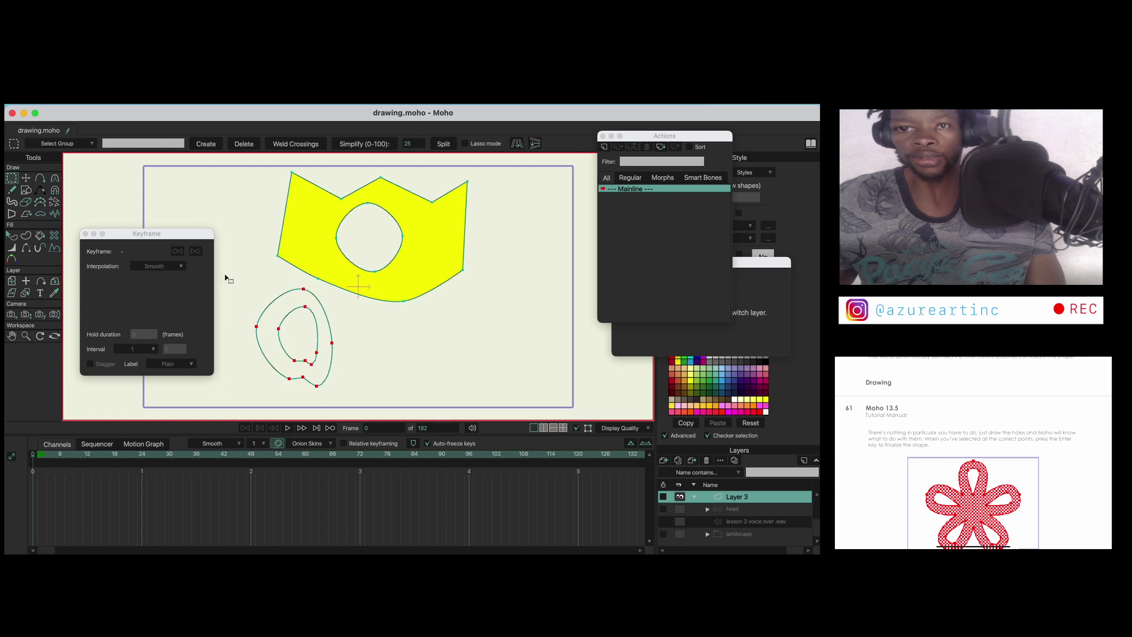
pyautogui.click(25, 235)
pyautogui.click(133, 146)
pyautogui.click(9, 239)
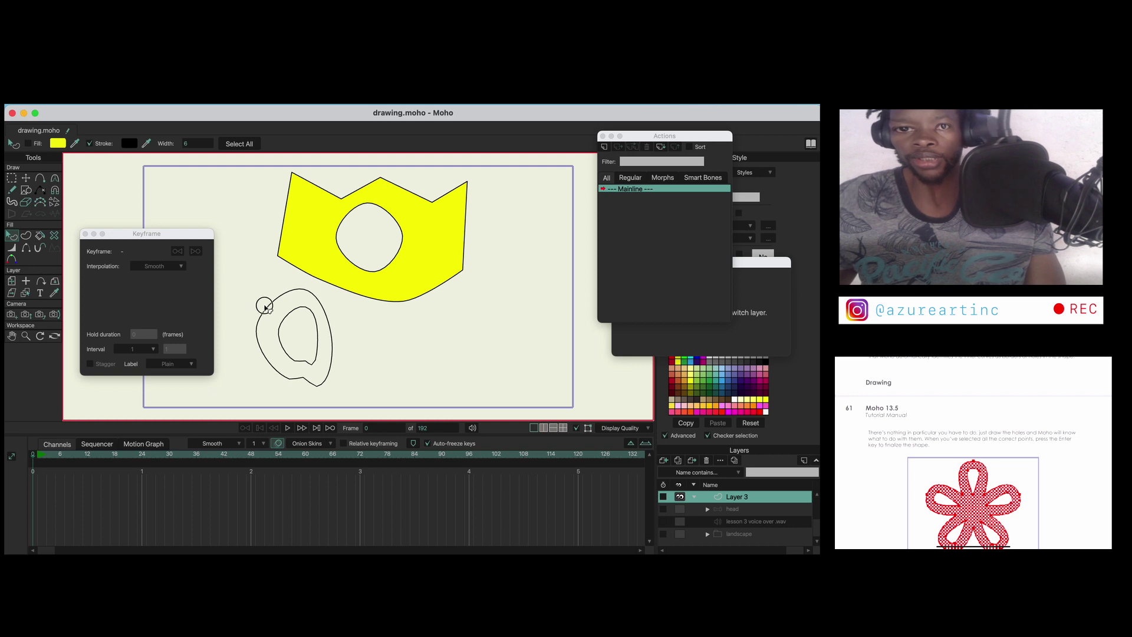
pyautogui.click(225, 196)
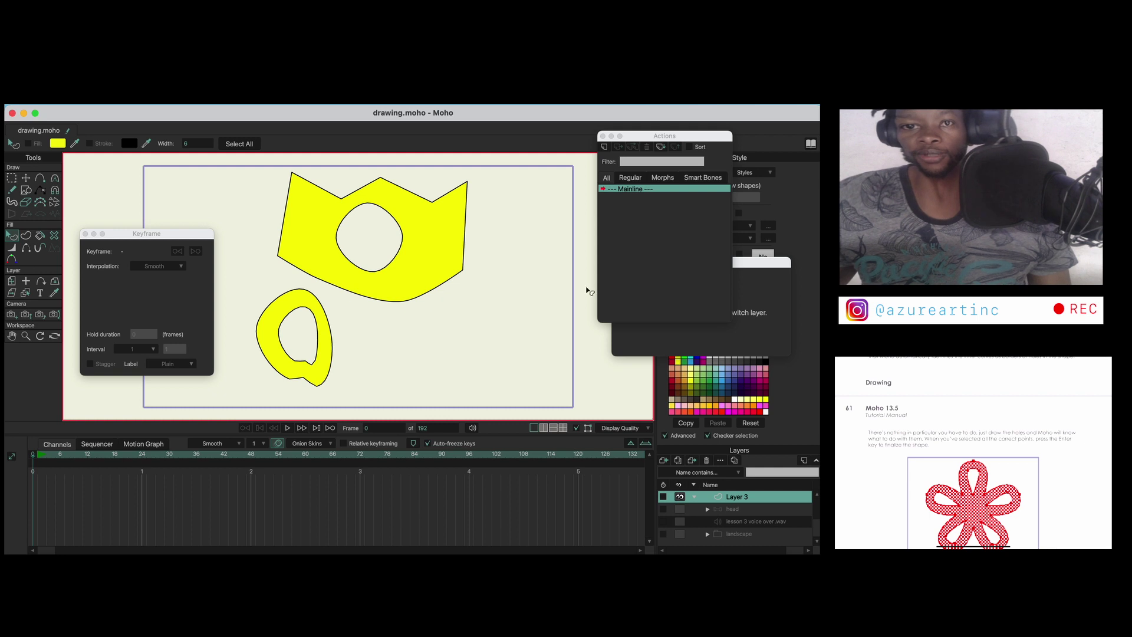
pyautogui.click(27, 179)
pyautogui.click(40, 179)
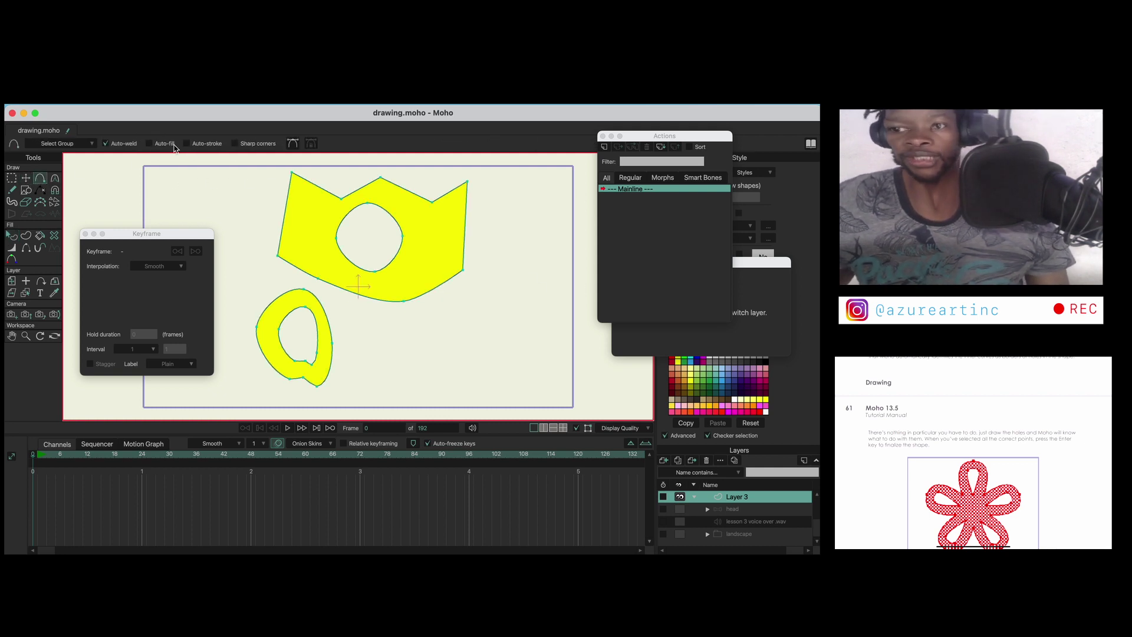
# Draw a third closed outline at lower right with an inner loop inside it.
pyautogui.click(437, 370)
pyautogui.click(451, 329)
pyautogui.click(502, 352)
pyautogui.click(469, 395)
pyautogui.click(436, 370)
pyautogui.click(461, 378)
pyautogui.click(459, 343)
pyautogui.click(485, 352)
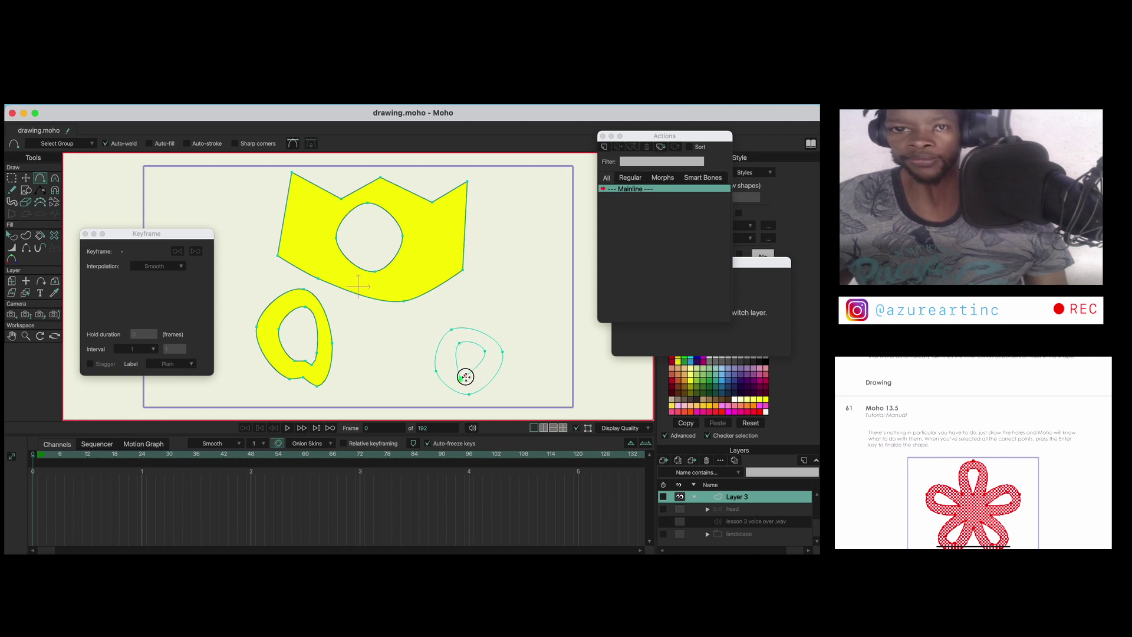
pyautogui.click(461, 378)
# Marquee-select the third outline's points and create a purple ring shape with a hole.
pyautogui.click(12, 178)
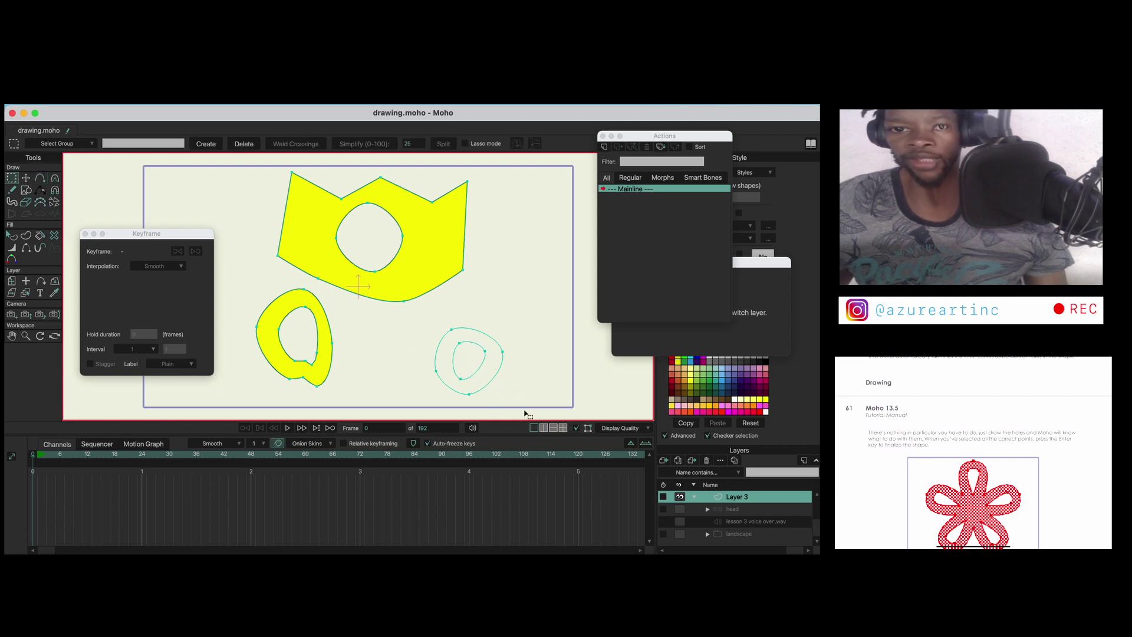
pyautogui.moveTo(526, 412); pyautogui.dragTo(404, 311)
pyautogui.click(27, 236)
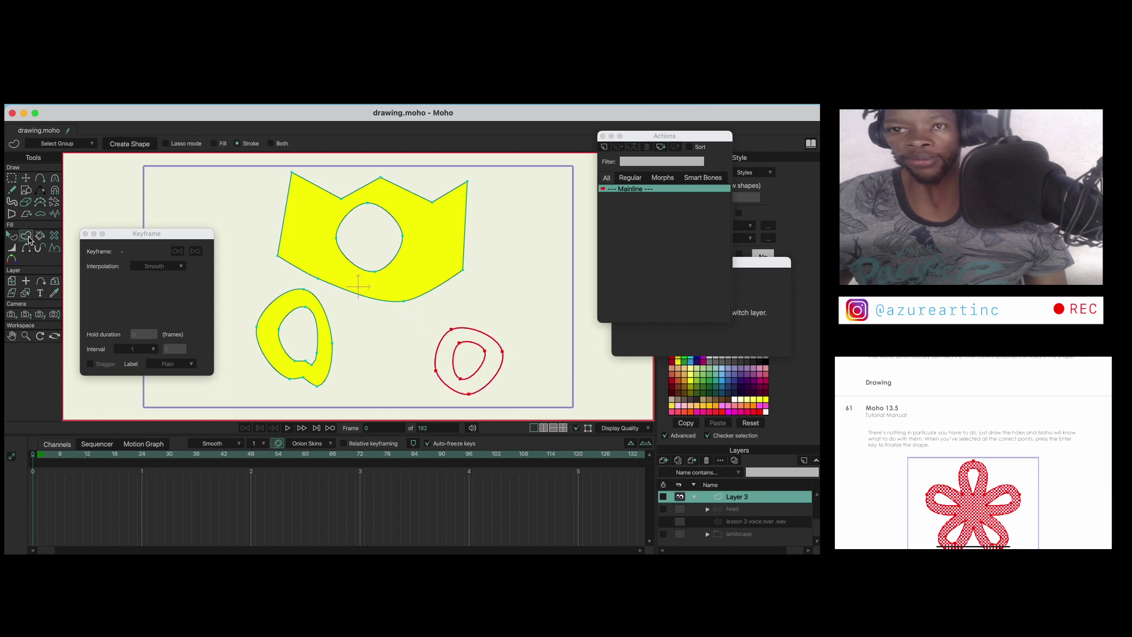
pyautogui.click(138, 145)
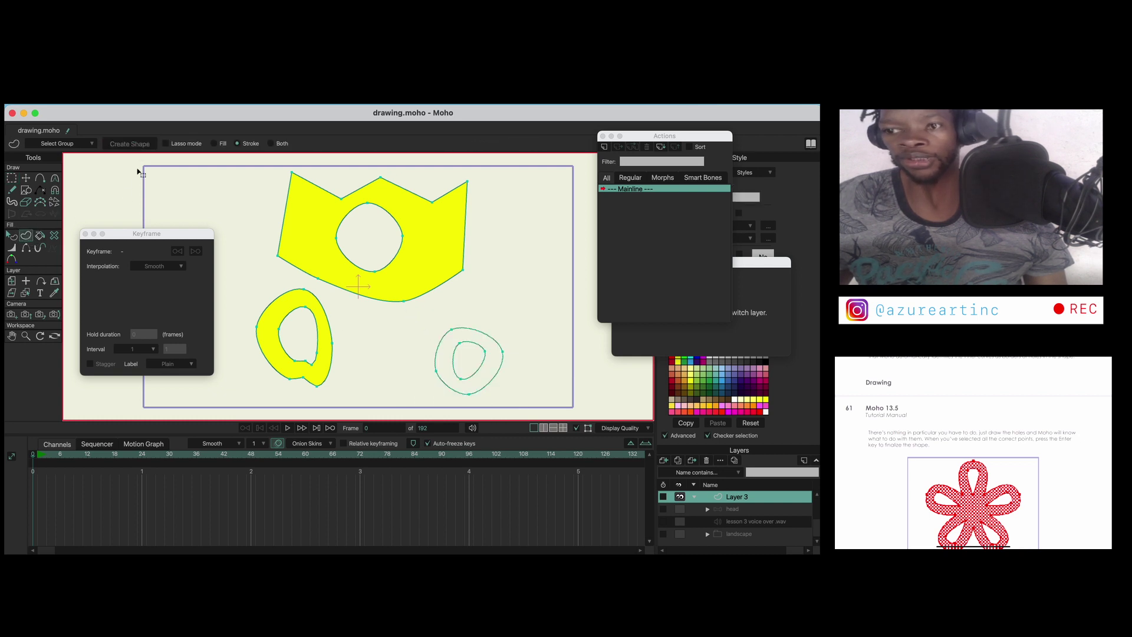
pyautogui.click(17, 236)
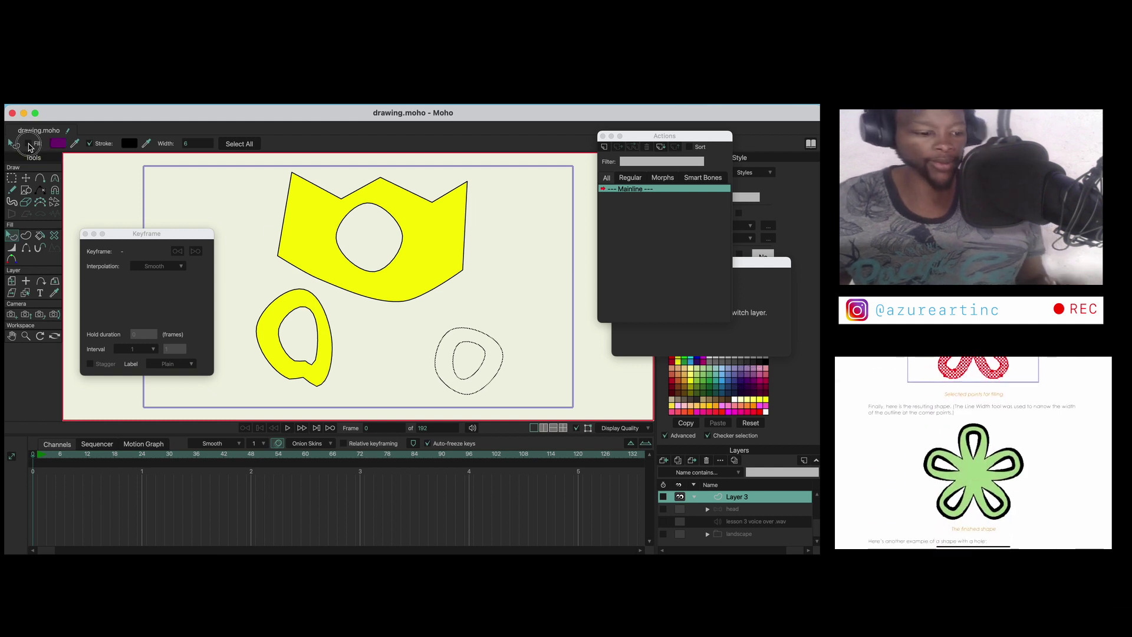
pyautogui.click(244, 218)
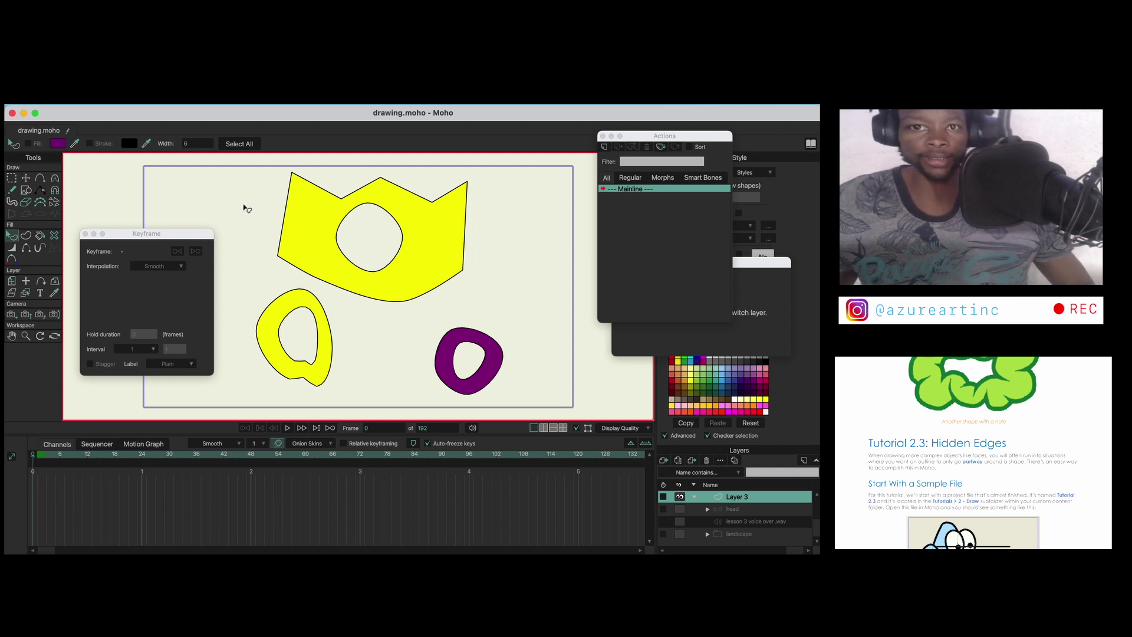
# Delete the top yellow shape, then both remaining ring shapes, leaving Layer 3 empty.
pyautogui.click(12, 175)
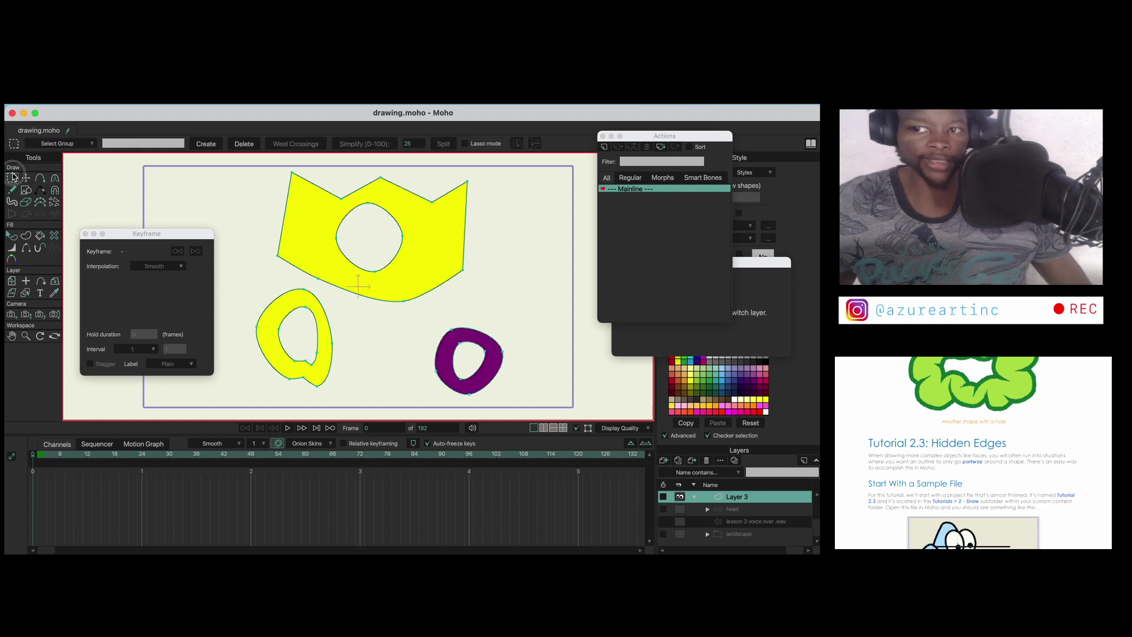
pyautogui.click(306, 232)
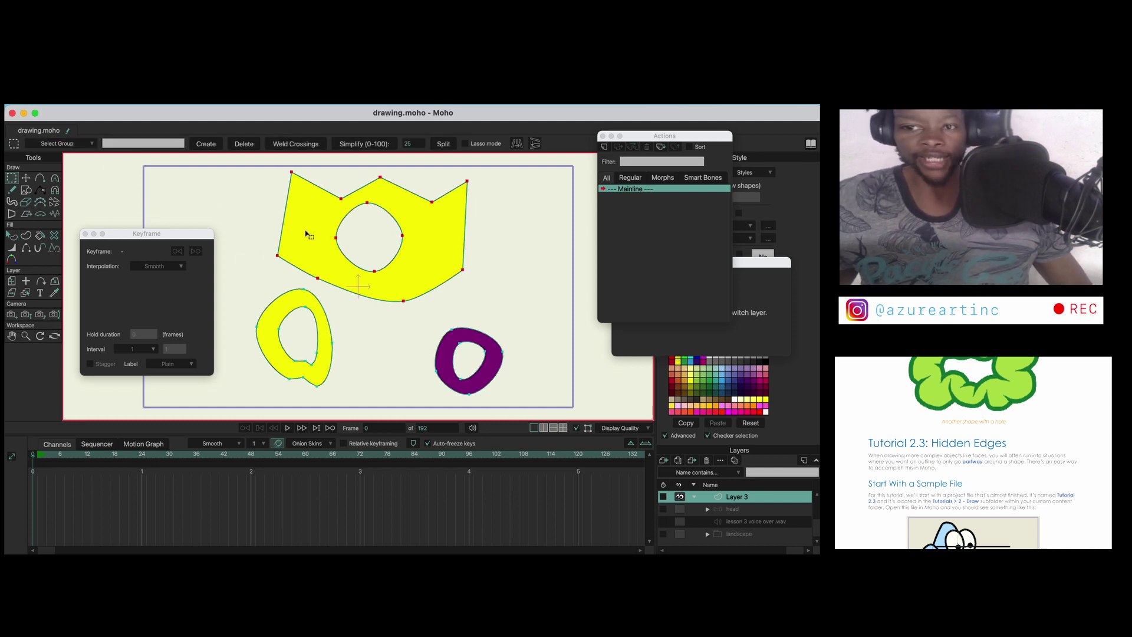
pyautogui.press('Delete')
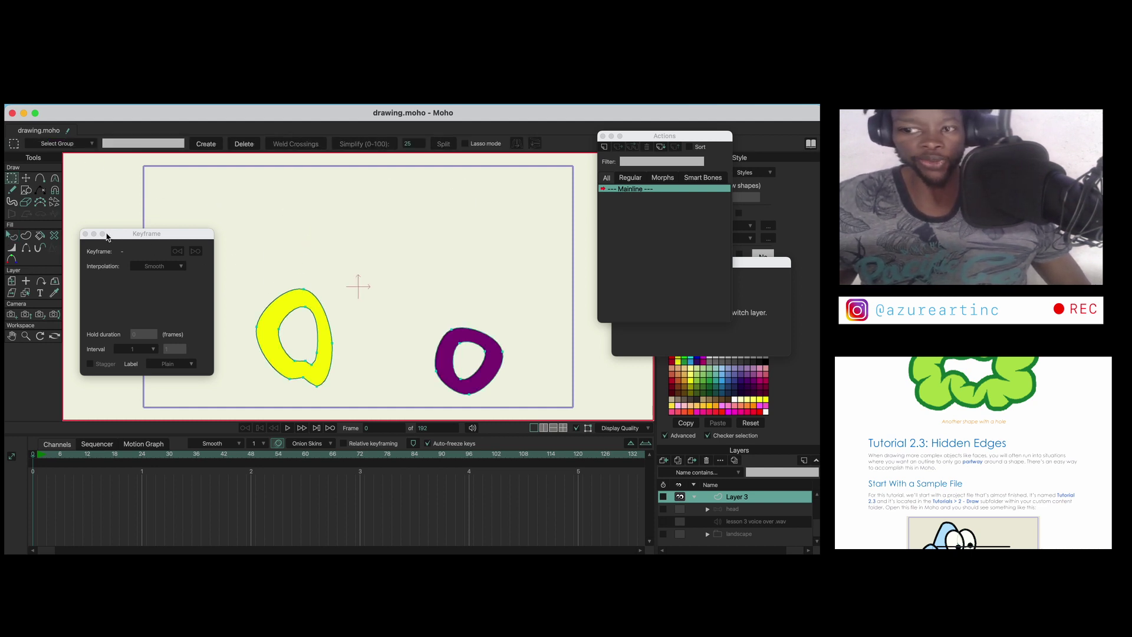
pyautogui.moveTo(247, 269); pyautogui.dragTo(533, 409)
pyautogui.press('Delete')
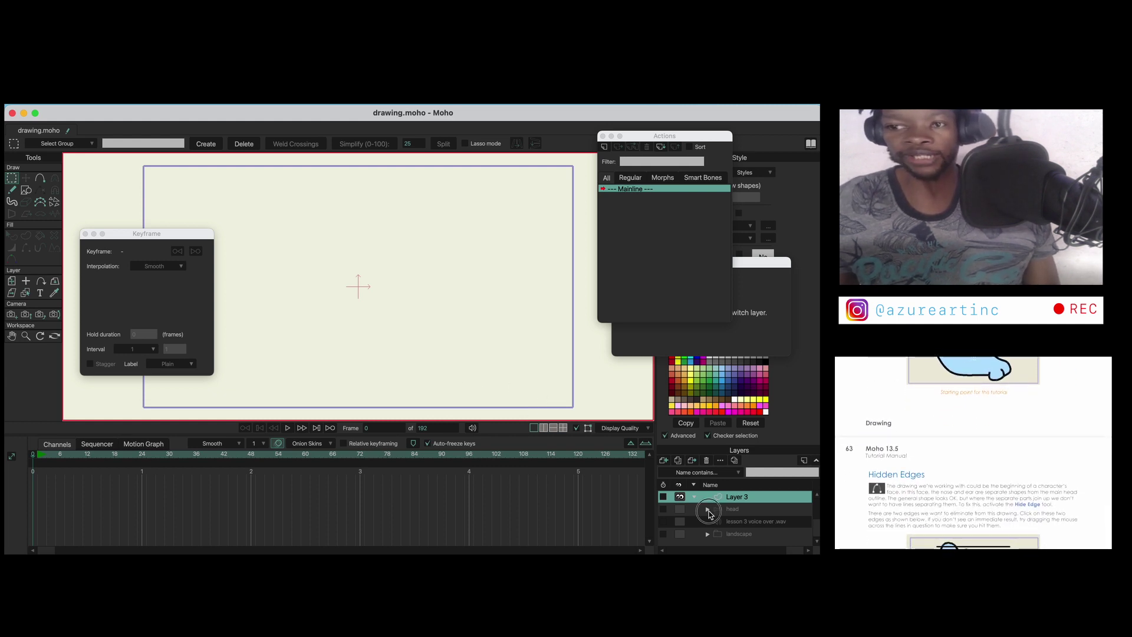
# Expand the head group in the Layers panel and select its mouth and brows layers.
pyautogui.click(707, 510)
pyautogui.click(725, 510)
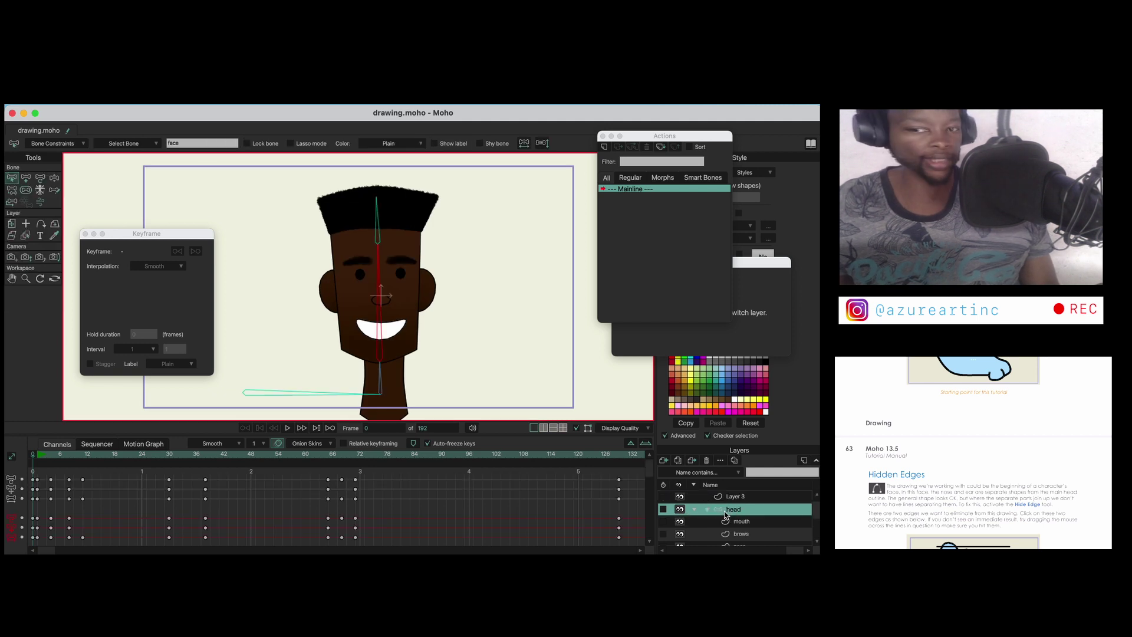
pyautogui.click(721, 524)
pyautogui.click(722, 533)
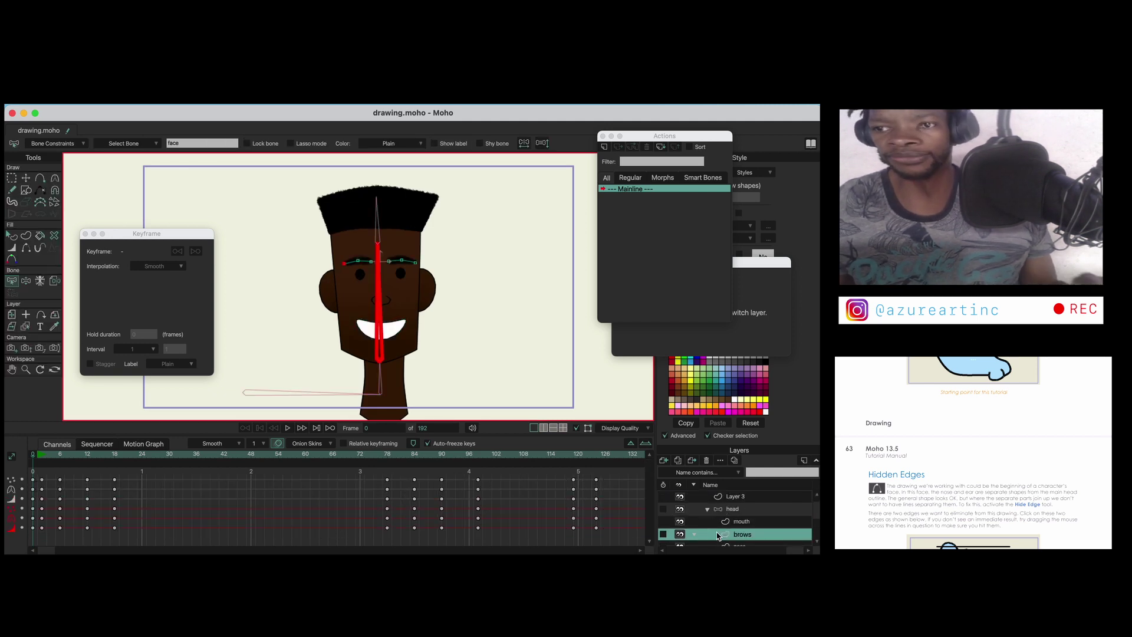
# Select the nose layer and pick the Transform Points tool.
pyautogui.scroll(3, 403, 313)
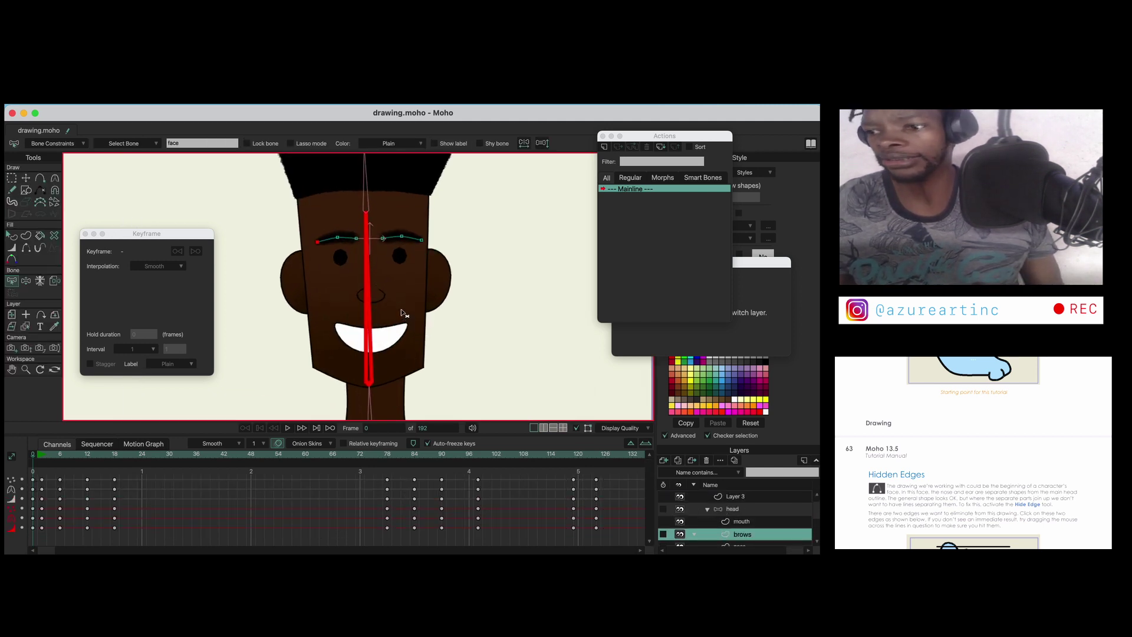
pyautogui.scroll(3, 403, 312)
pyautogui.scroll(-1, 740, 536)
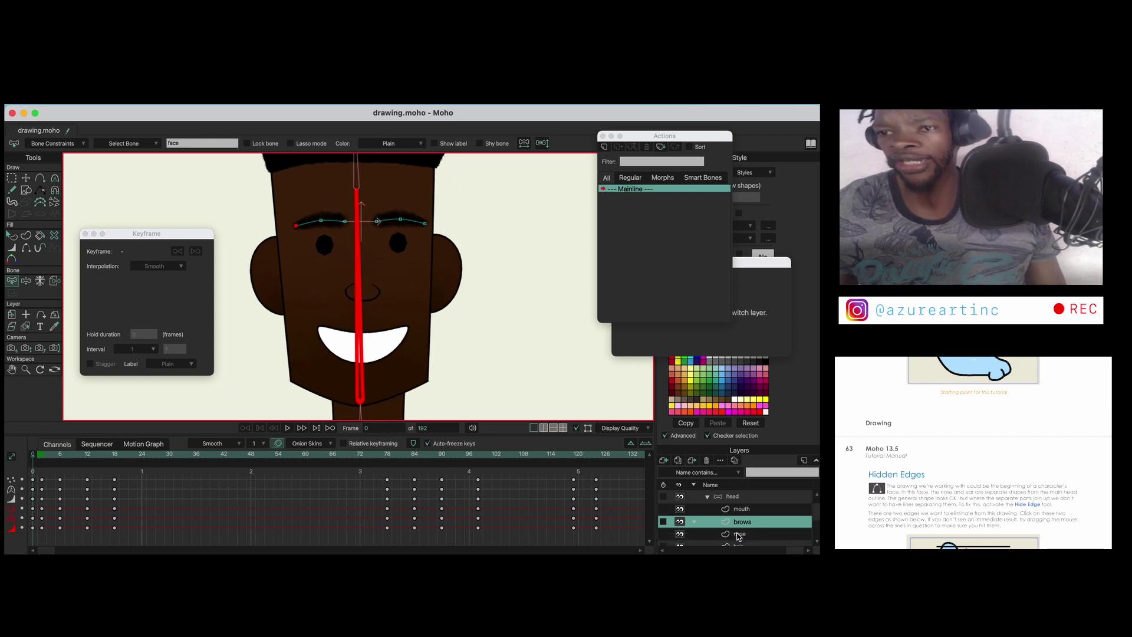
pyautogui.click(741, 535)
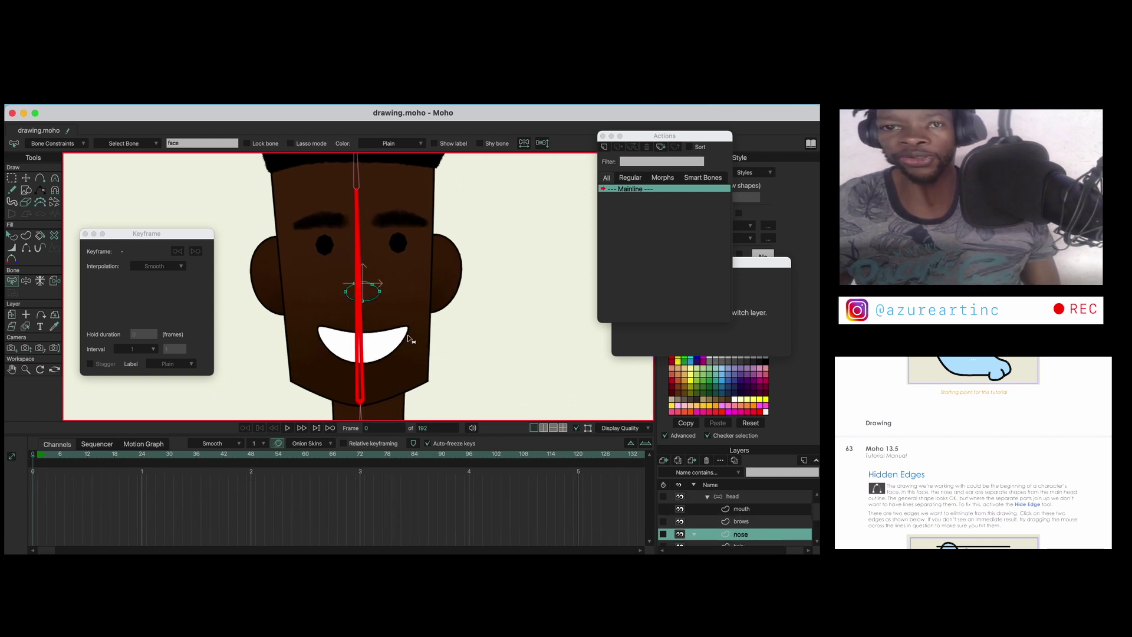
pyautogui.scroll(2, 396, 338)
pyautogui.click(25, 177)
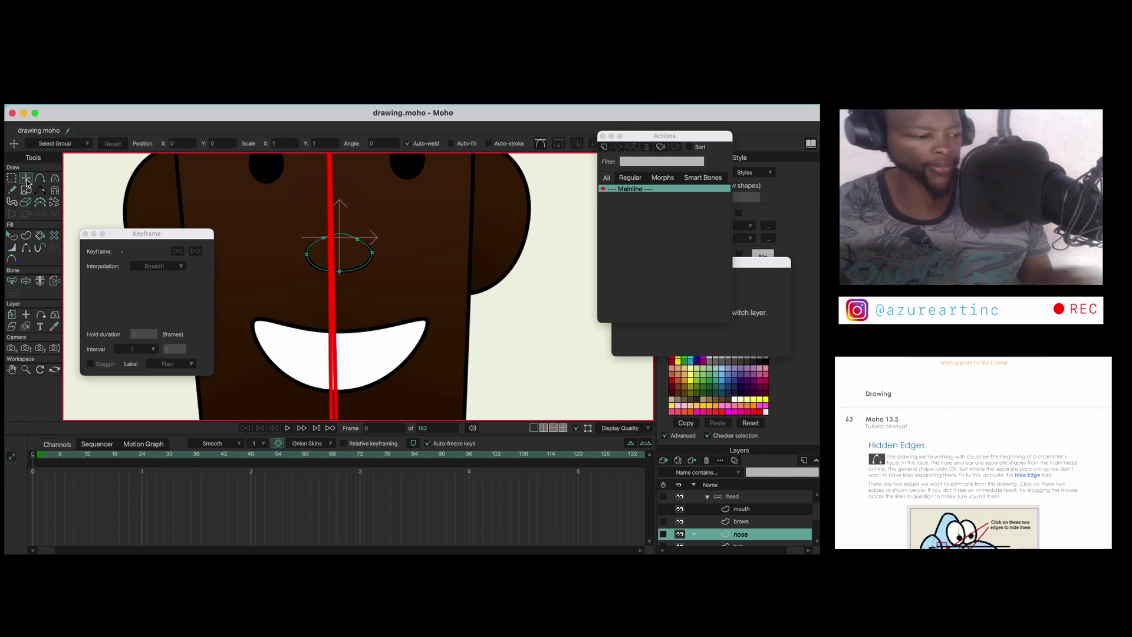
pyautogui.scroll(2, 362, 212)
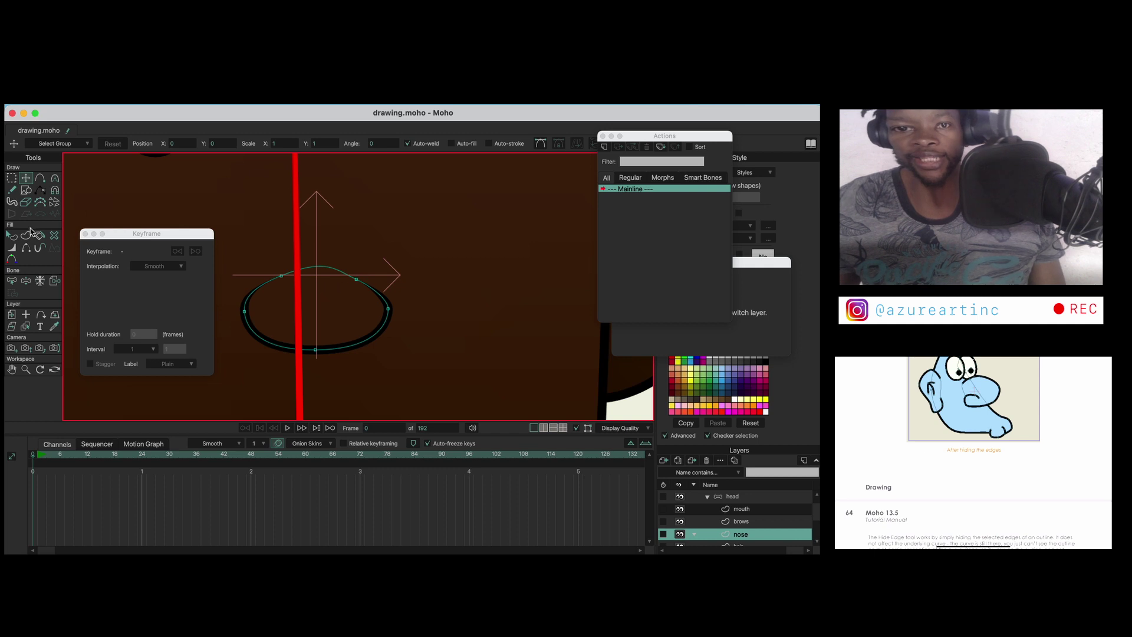
# Hide the nose oval's top outline edge, leaving only the black lower curve visible.
pyautogui.click(26, 248)
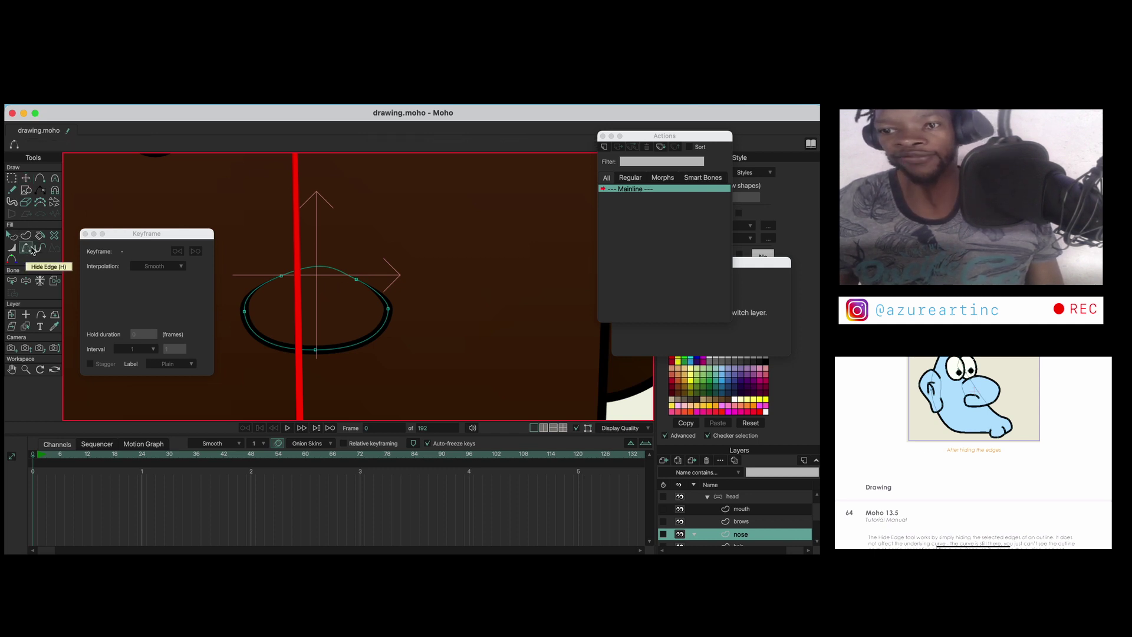
pyautogui.scroll(5, 354, 262)
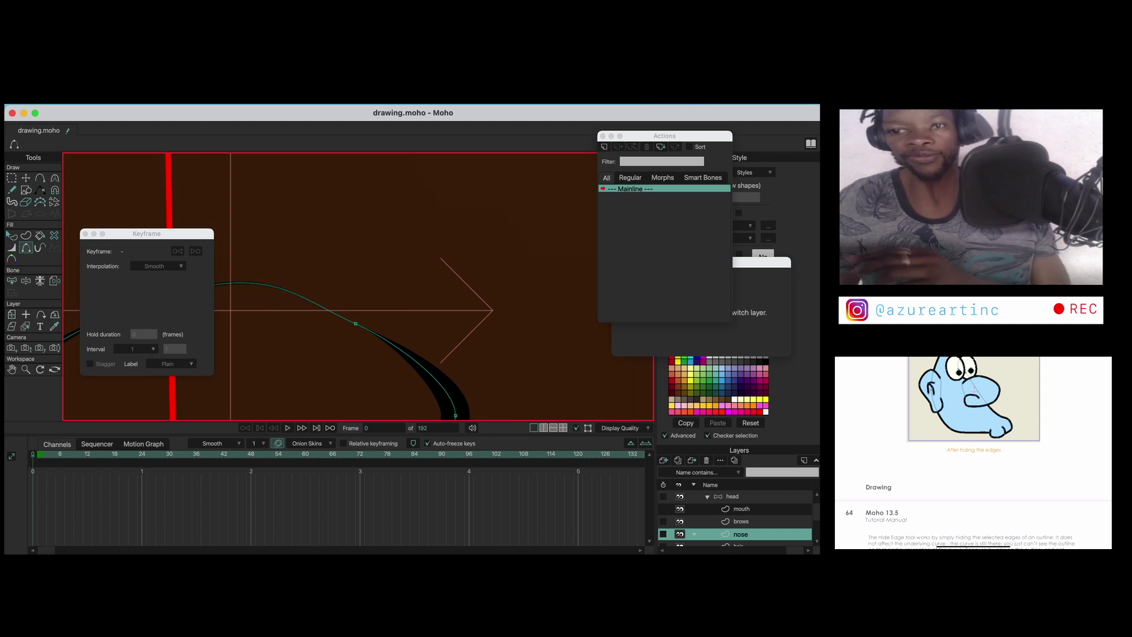
pyautogui.click(12, 235)
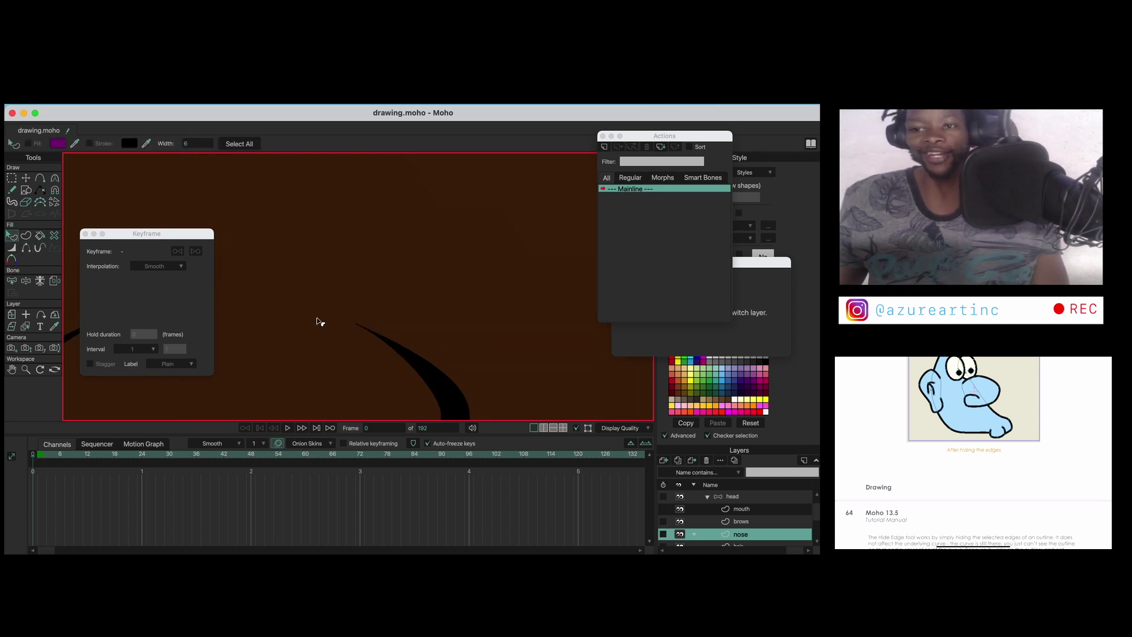
pyautogui.scroll(-3, 318, 322)
pyautogui.moveTo(325, 331); pyautogui.dragTo(391, 286)
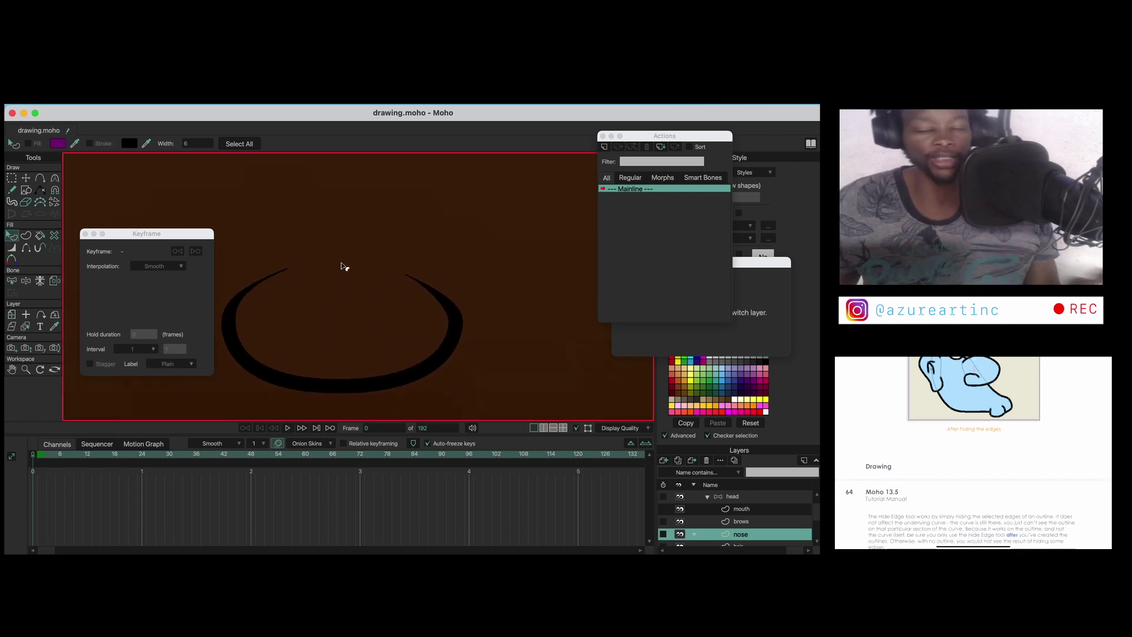
pyautogui.click(28, 180)
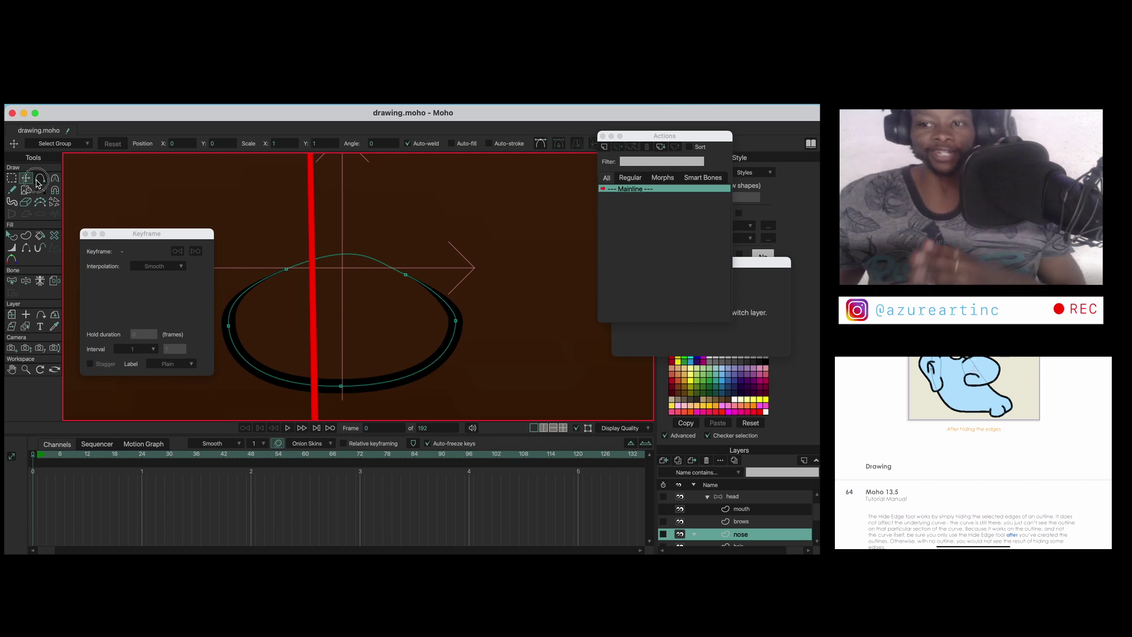
pyautogui.click(37, 180)
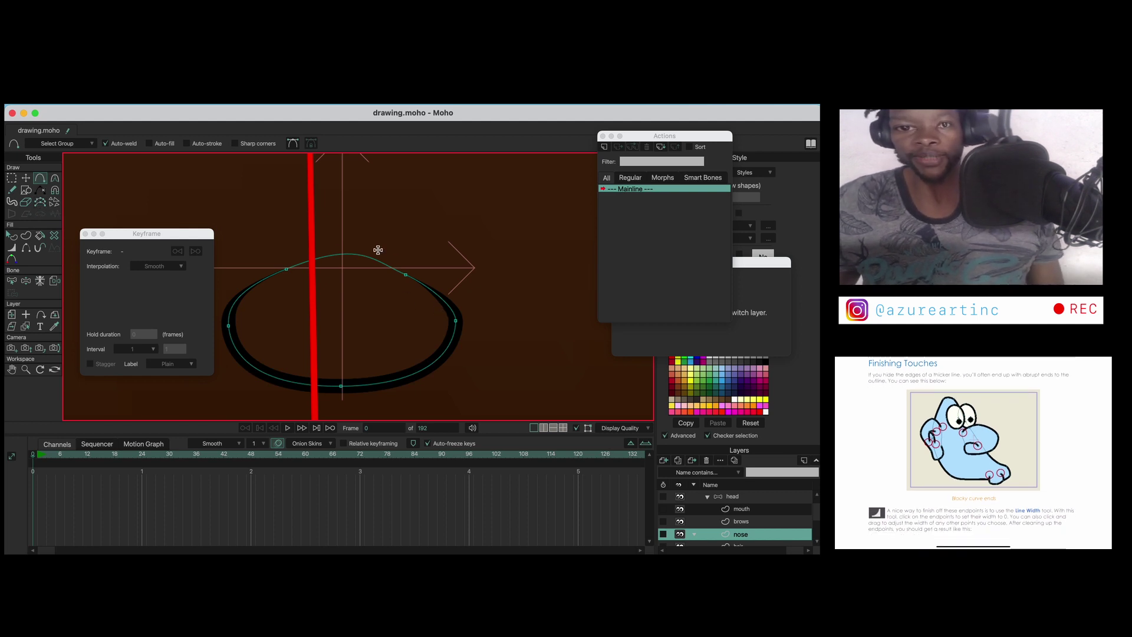
pyautogui.click(25, 190)
pyautogui.moveTo(206, 154); pyautogui.dragTo(300, 235)
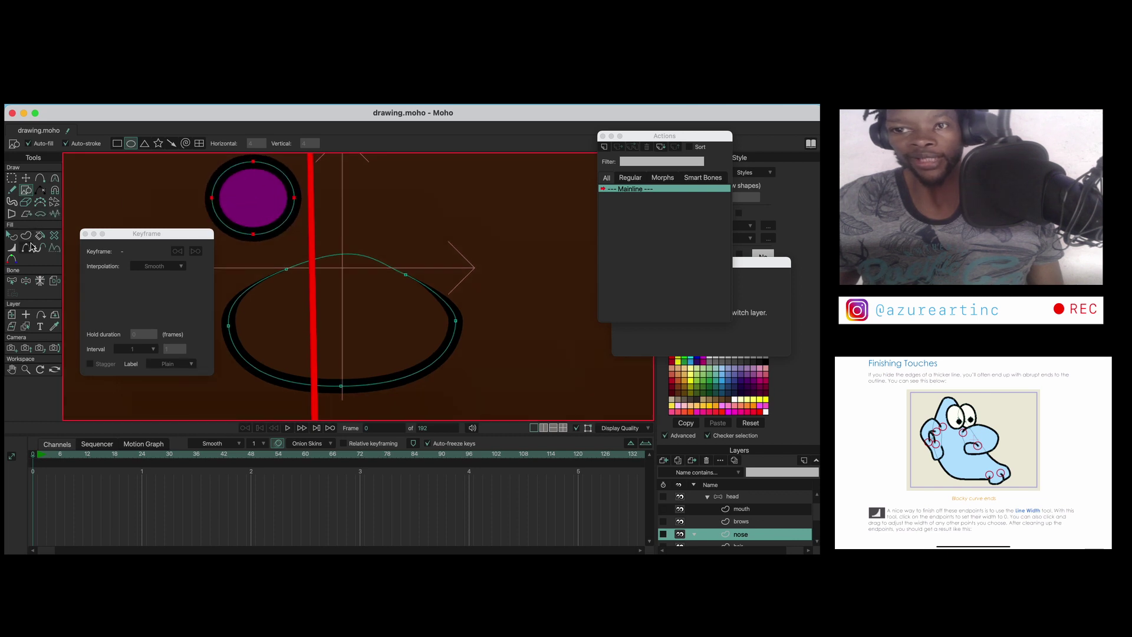
pyautogui.click(28, 247)
pyautogui.click(288, 177)
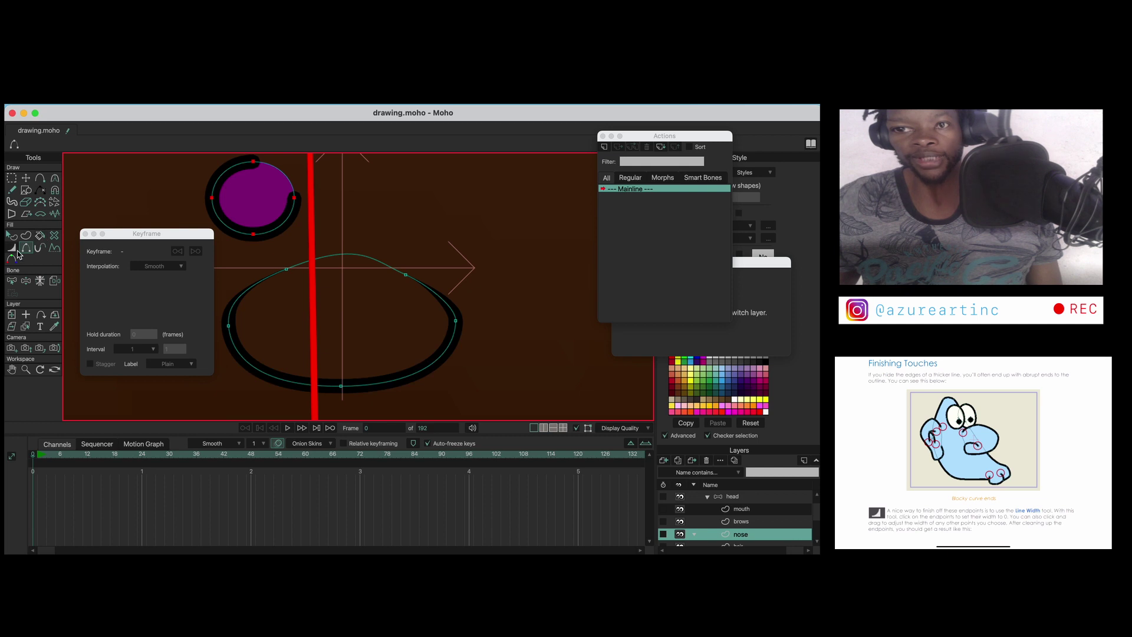
pyautogui.click(11, 247)
pyautogui.moveTo(263, 178); pyautogui.dragTo(239, 175)
pyautogui.click(25, 178)
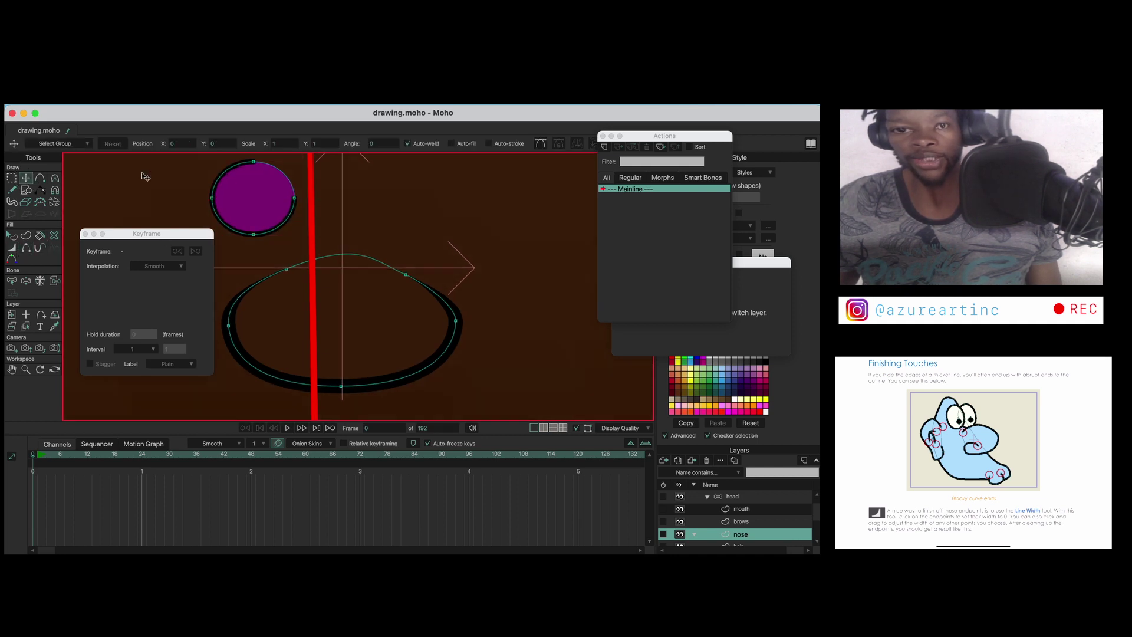
pyautogui.click(12, 248)
pyautogui.click(287, 195)
pyautogui.click(25, 178)
pyautogui.doubleClick(250, 211)
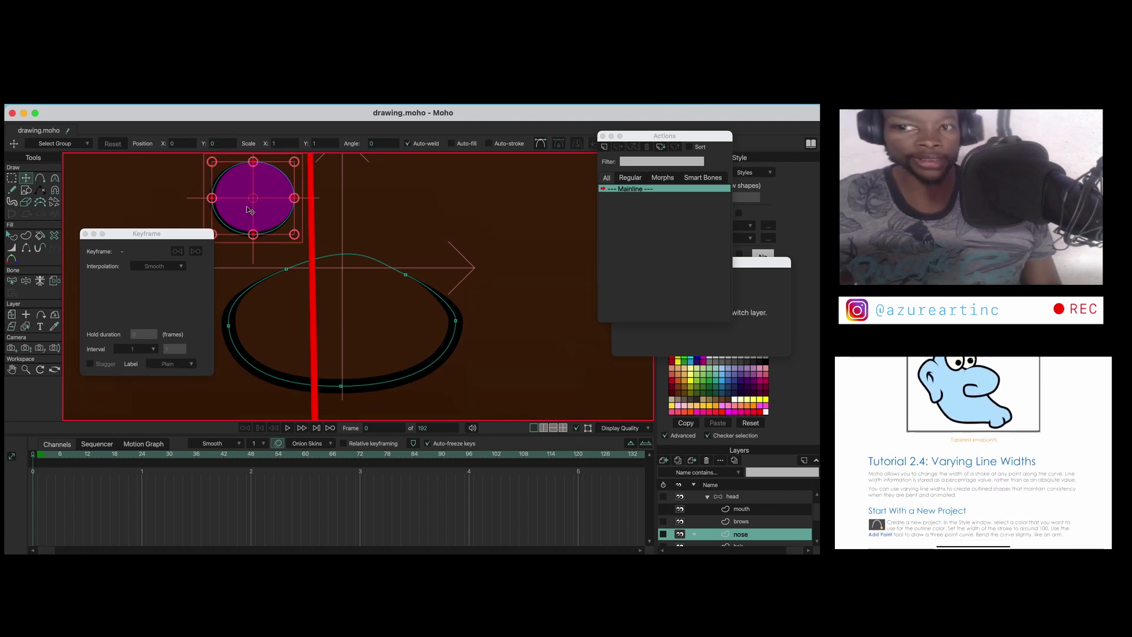
pyautogui.press('Delete')
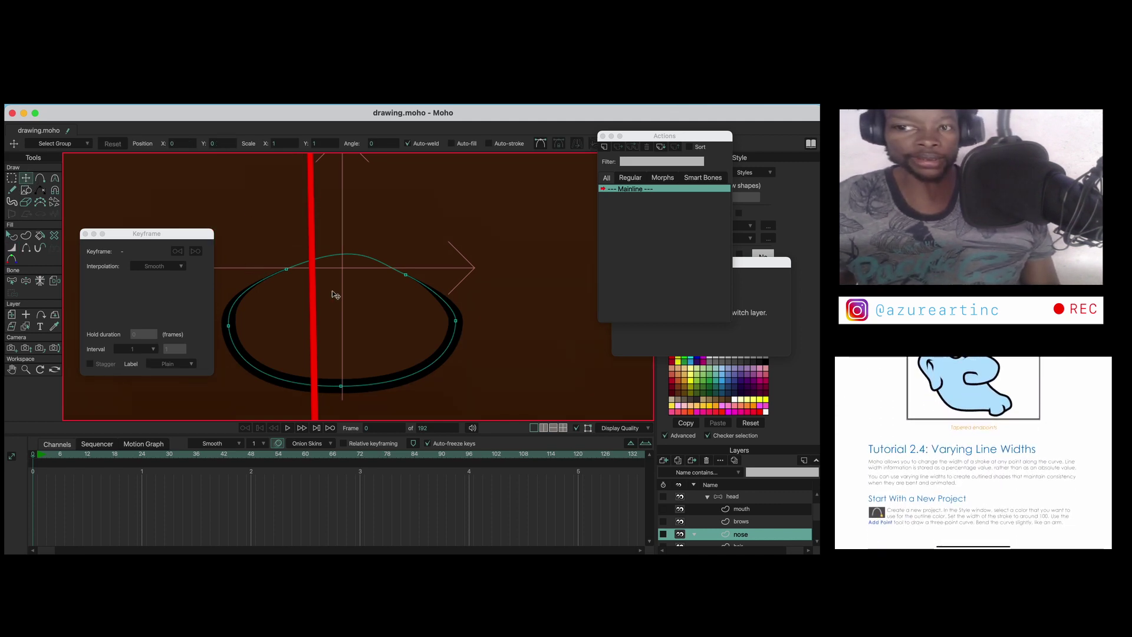
pyautogui.scroll(-5, 336, 292)
pyautogui.scroll(3, 336, 293)
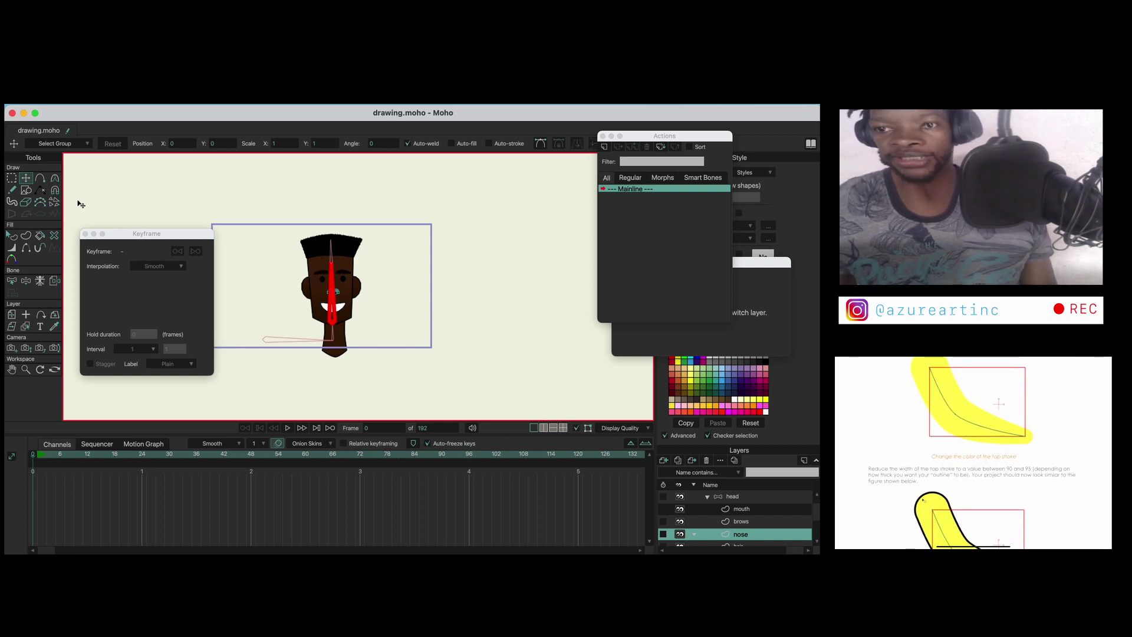
# Draw a straight line left of the head and turn it into a stroke shape.
pyautogui.press('a')
pyautogui.scroll(-5, 276, 259)
pyautogui.scroll(6, 276, 259)
pyautogui.moveTo(240, 218); pyautogui.dragTo(275, 357)
pyautogui.click(26, 178)
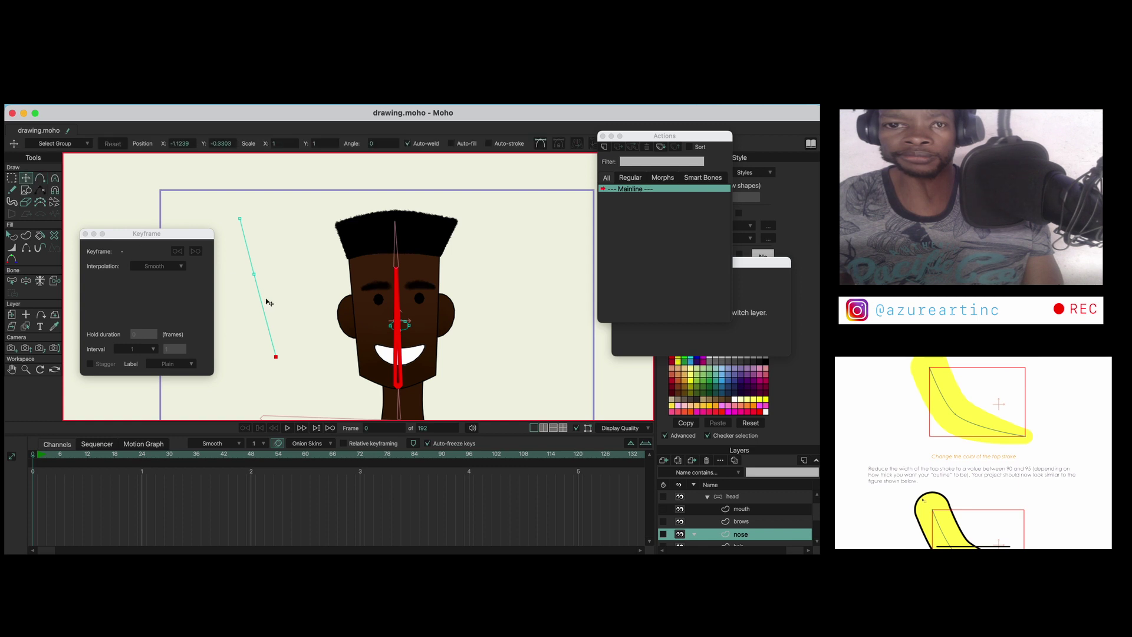
pyautogui.click(11, 248)
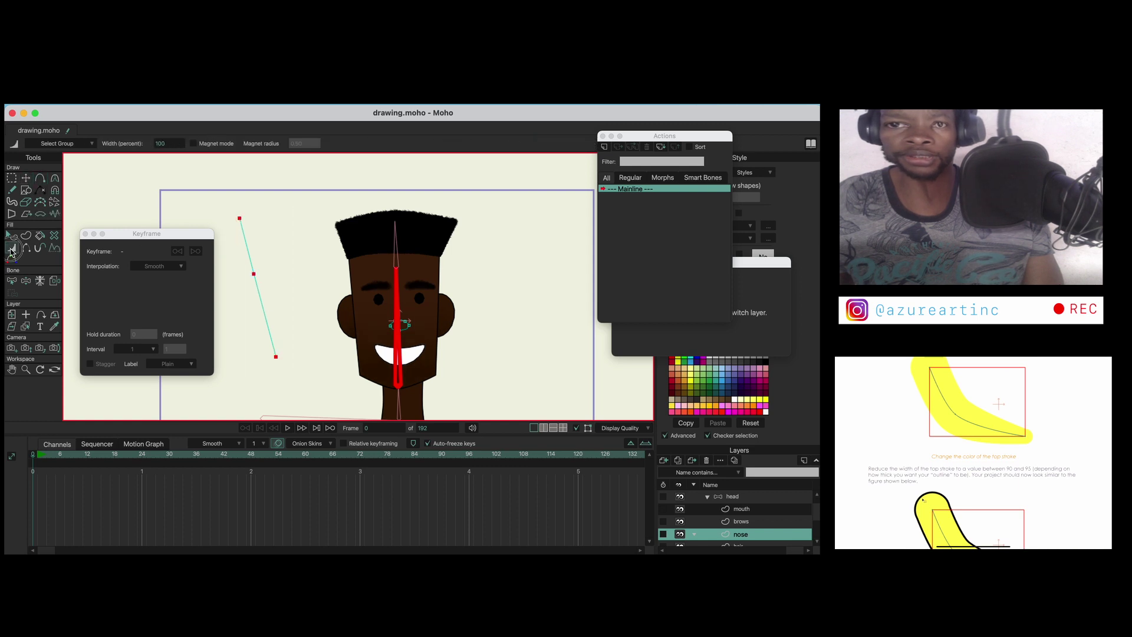
pyautogui.click(25, 237)
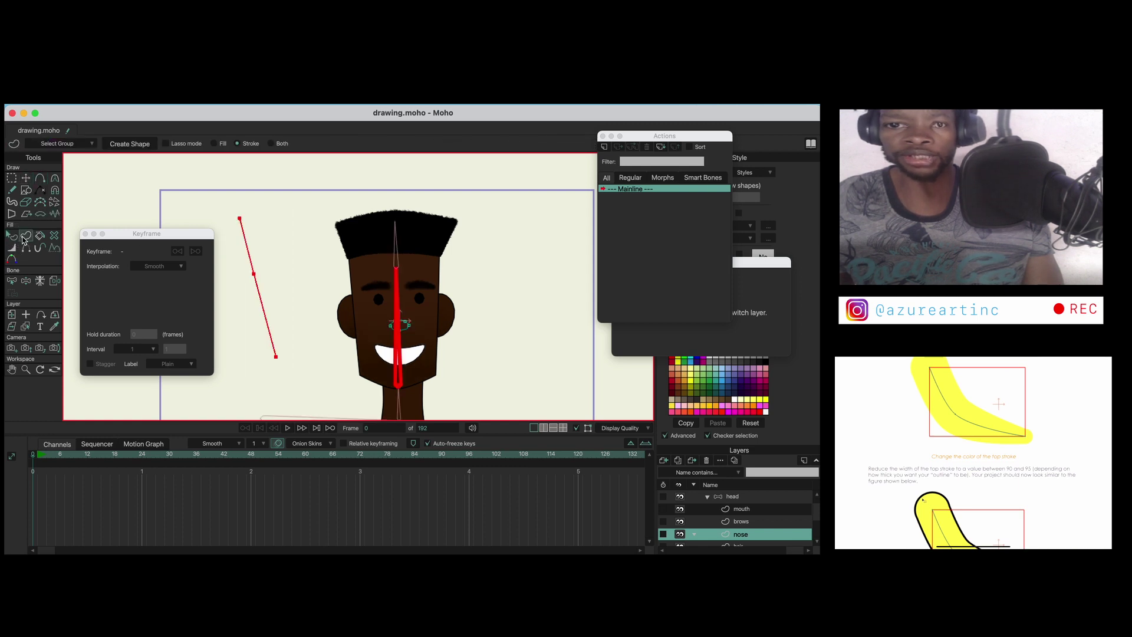
pyautogui.click(120, 144)
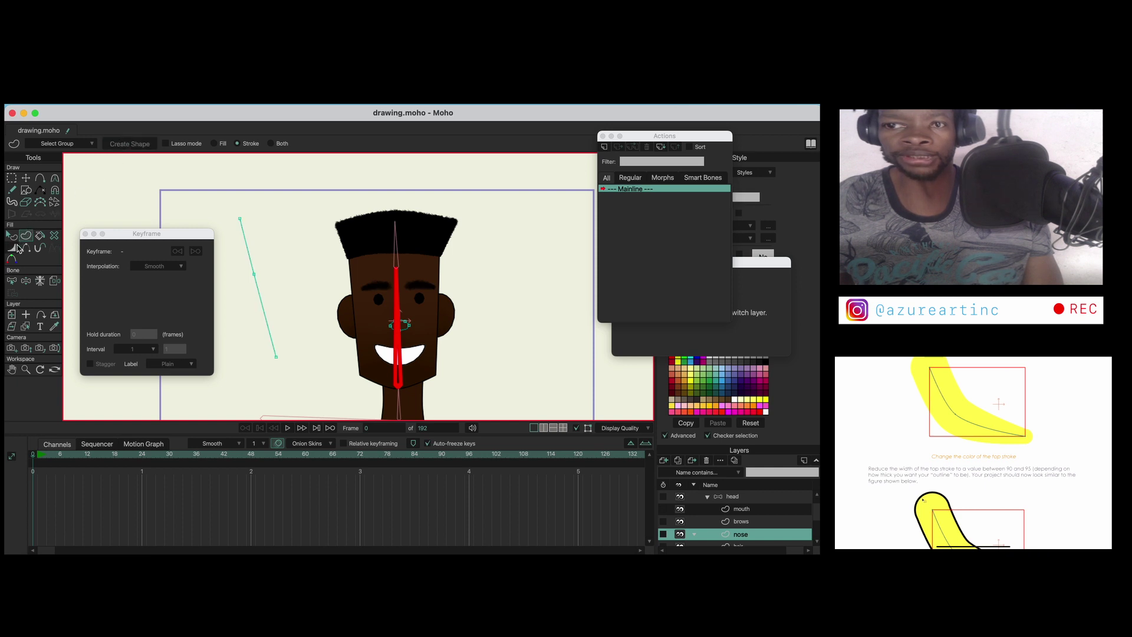
# Thicken the stroke toward its top and taper its lower end.
pyautogui.click(13, 247)
pyautogui.moveTo(242, 224)
pyautogui.mouseDown()
pyautogui.moveTo(349, 269)
pyautogui.moveTo(480, 299)
pyautogui.mouseUp()
pyautogui.click(263, 340)
pyautogui.moveTo(231, 338)
pyautogui.mouseDown()
pyautogui.moveTo(316, 342)
pyautogui.moveTo(178, 320)
pyautogui.moveTo(331, 320)
pyautogui.moveTo(235, 318)
pyautogui.mouseUp()
# Select all the tapered stroke's points and delete it.
pyautogui.press('t')
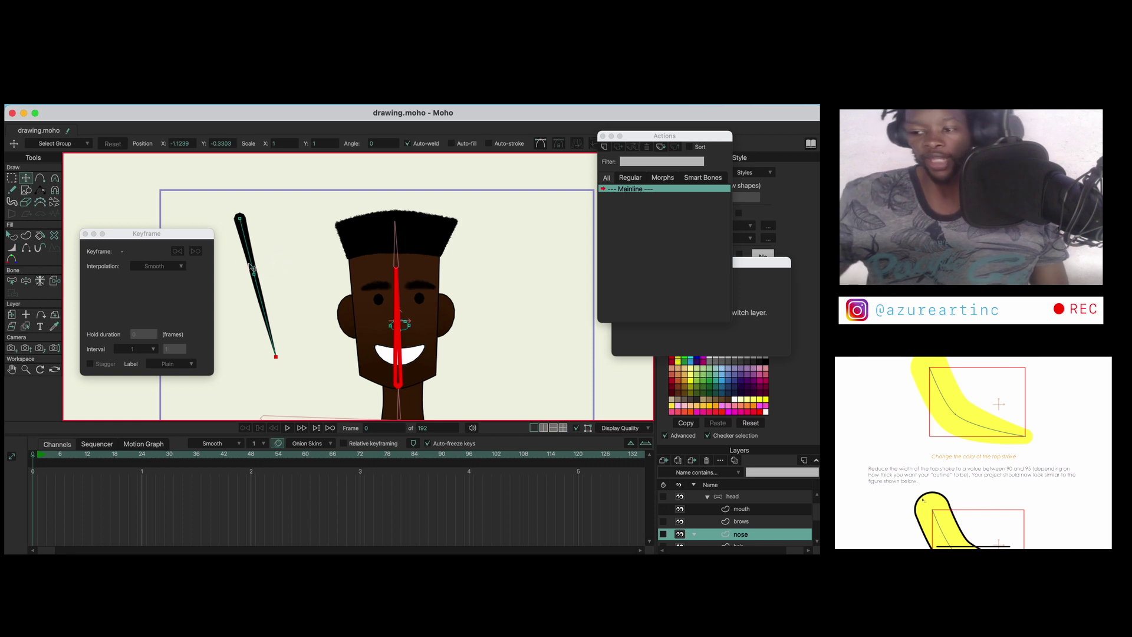
pyautogui.hotkey('ctrl', 'a')
pyautogui.press('Delete')
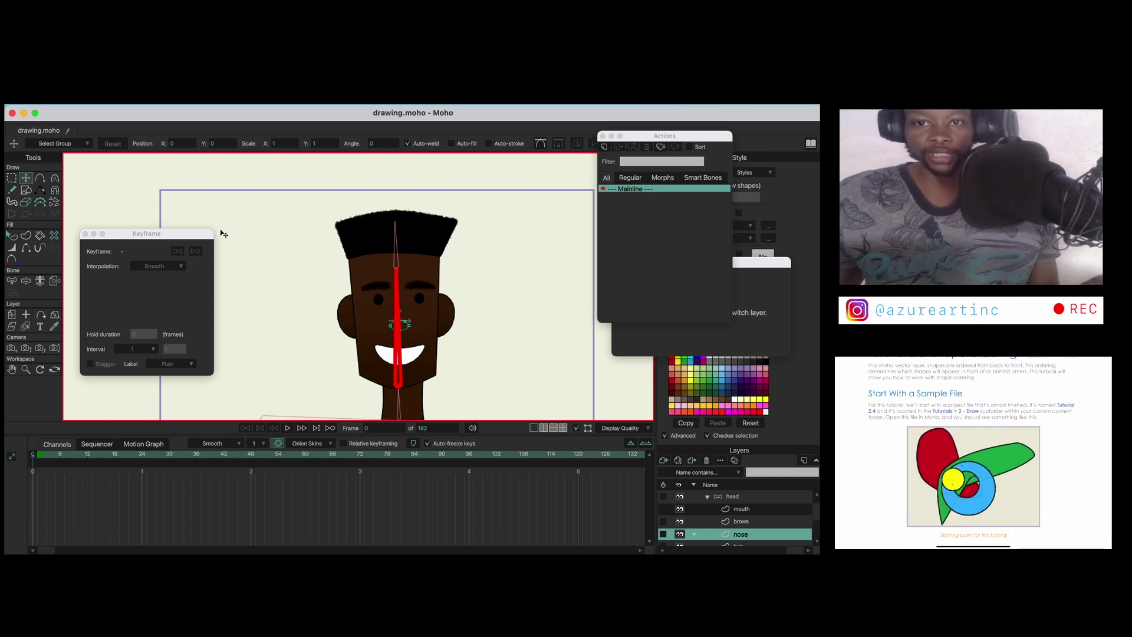
# Draw an ellipse, a triangle and a star to the left of the head.
pyautogui.click(26, 189)
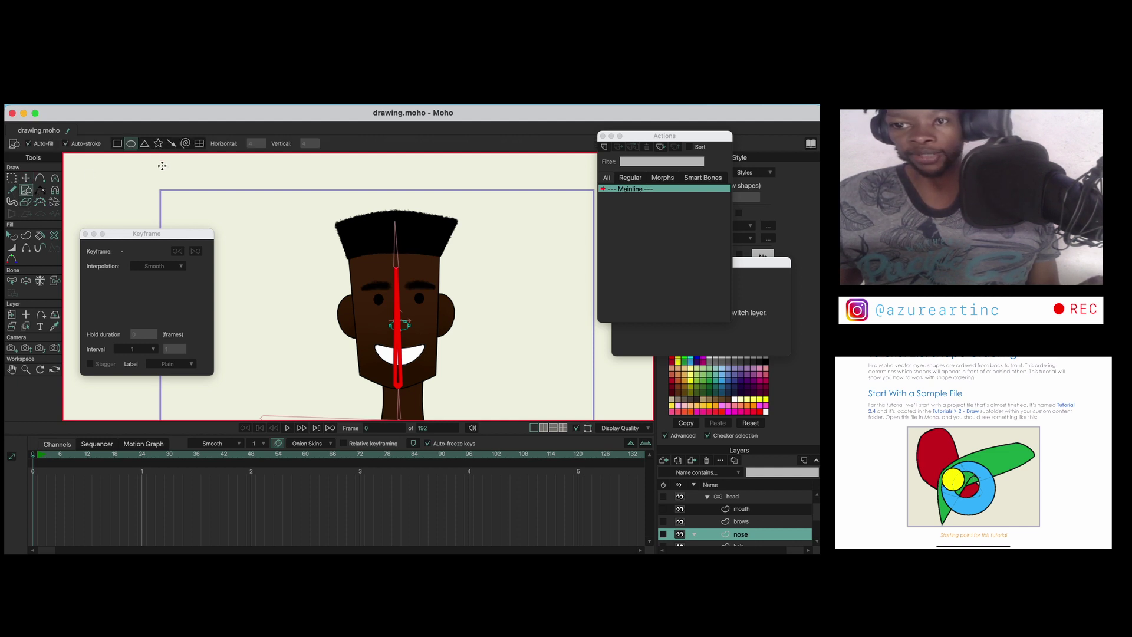
pyautogui.scroll(4, 259, 239)
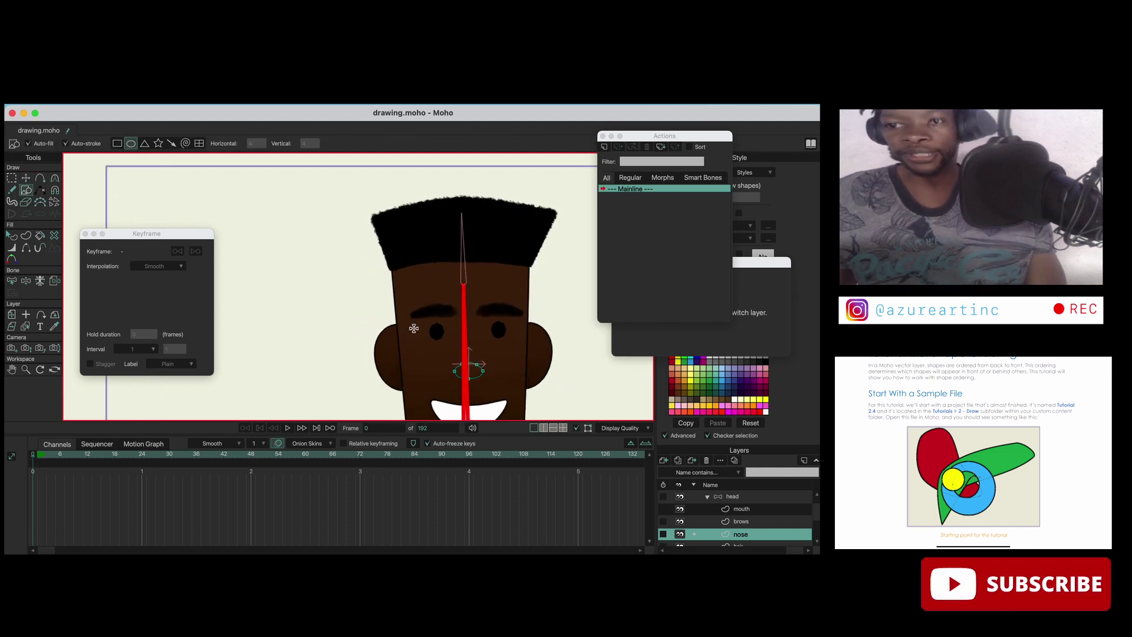
pyautogui.scroll(2, 490, 249)
pyautogui.scroll(-3, 353, 245)
pyautogui.moveTo(257, 201)
pyautogui.mouseDown()
pyautogui.moveTo(273, 228)
pyautogui.moveTo(348, 277)
pyautogui.mouseUp()
pyautogui.click(144, 143)
pyautogui.moveTo(300, 226); pyautogui.dragTo(403, 312)
pyautogui.click(158, 143)
pyautogui.moveTo(222, 172); pyautogui.dragTo(283, 248)
# Colour the star green and the circle orange, leaving the triangle purple.
pyautogui.click(12, 237)
pyautogui.click(267, 204)
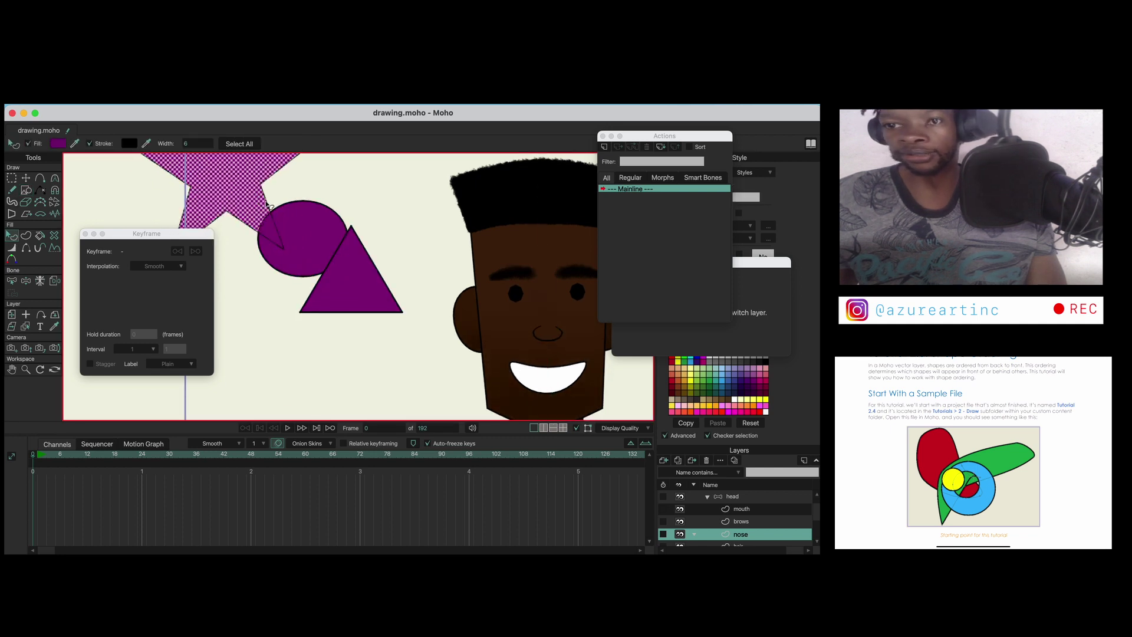
pyautogui.click(685, 362)
pyautogui.click(322, 251)
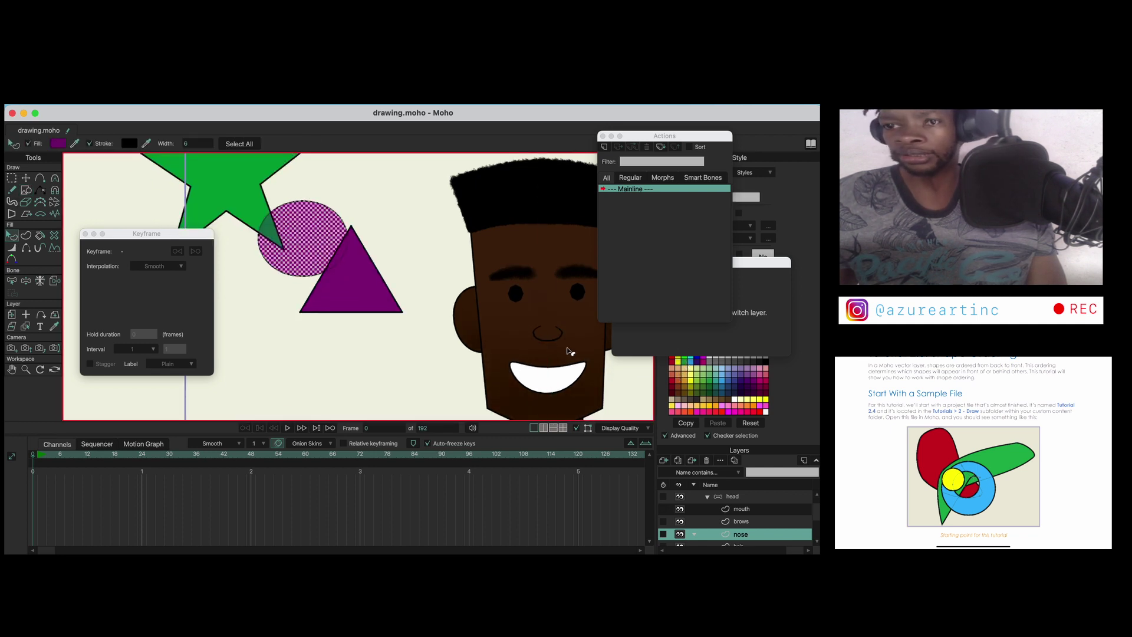
pyautogui.click(686, 380)
pyautogui.click(677, 386)
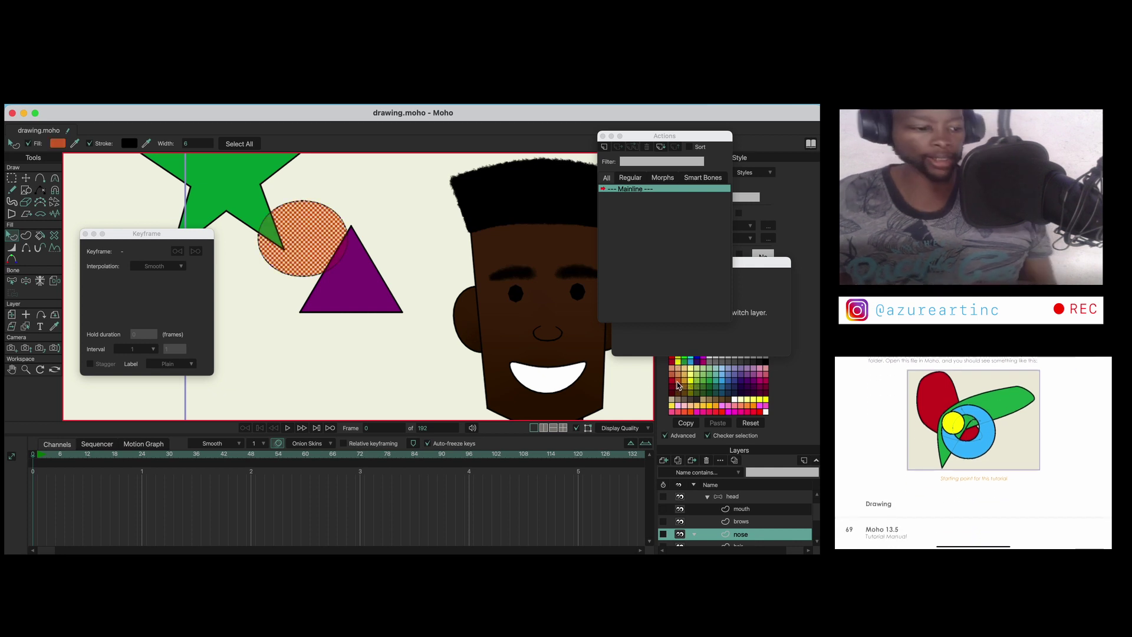
pyautogui.click(351, 277)
pyautogui.click(378, 352)
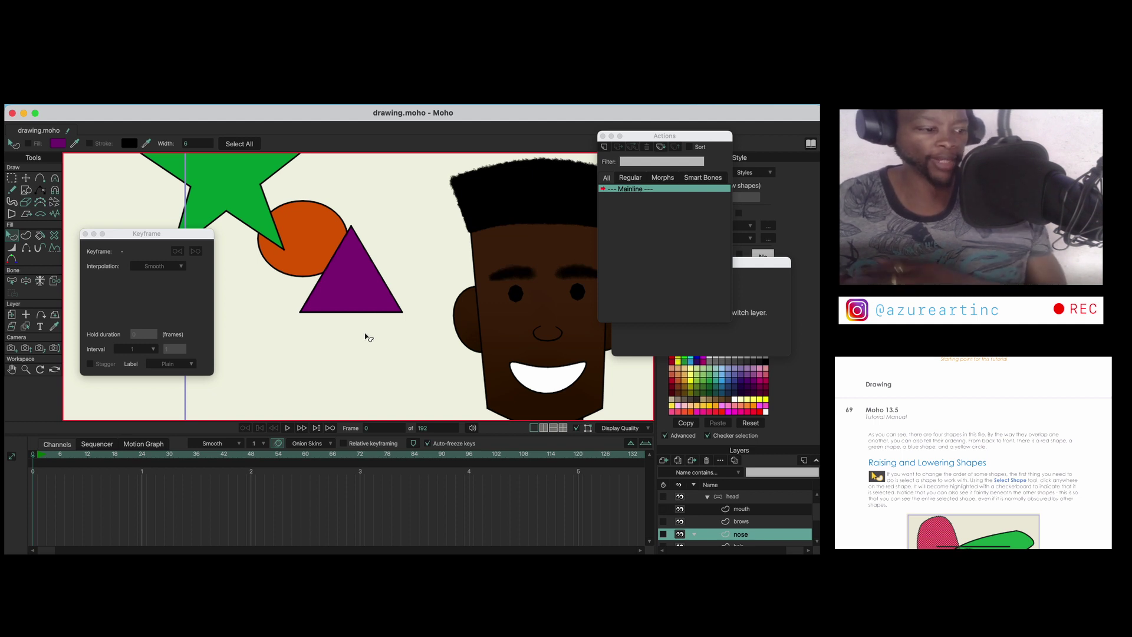
pyautogui.scroll(-3, 324, 327)
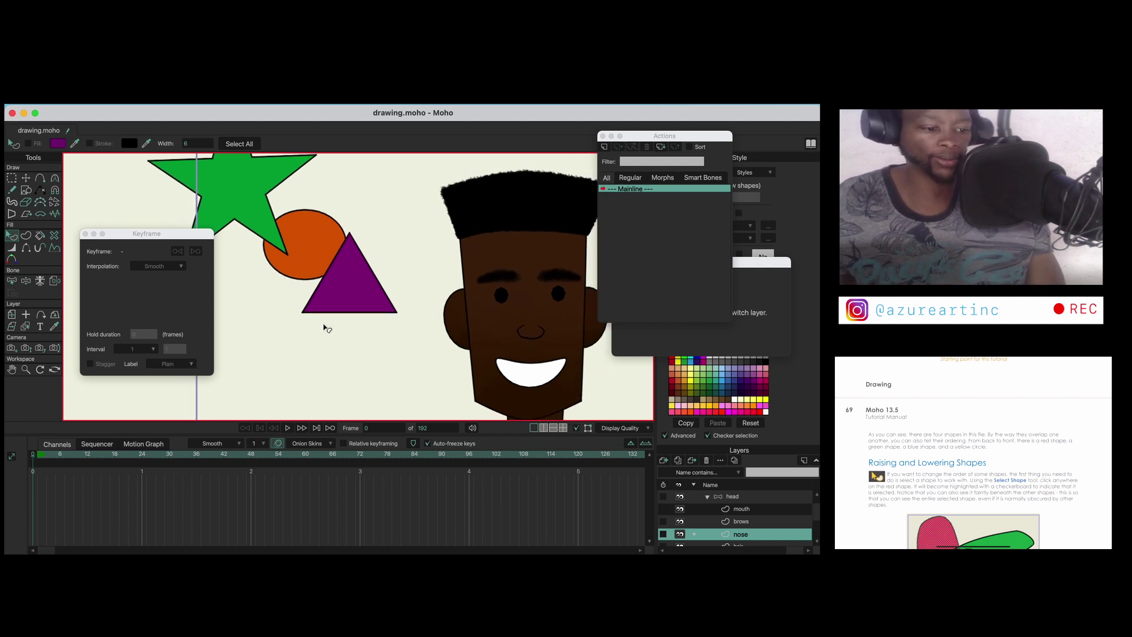
pyautogui.scroll(-2, 328, 323)
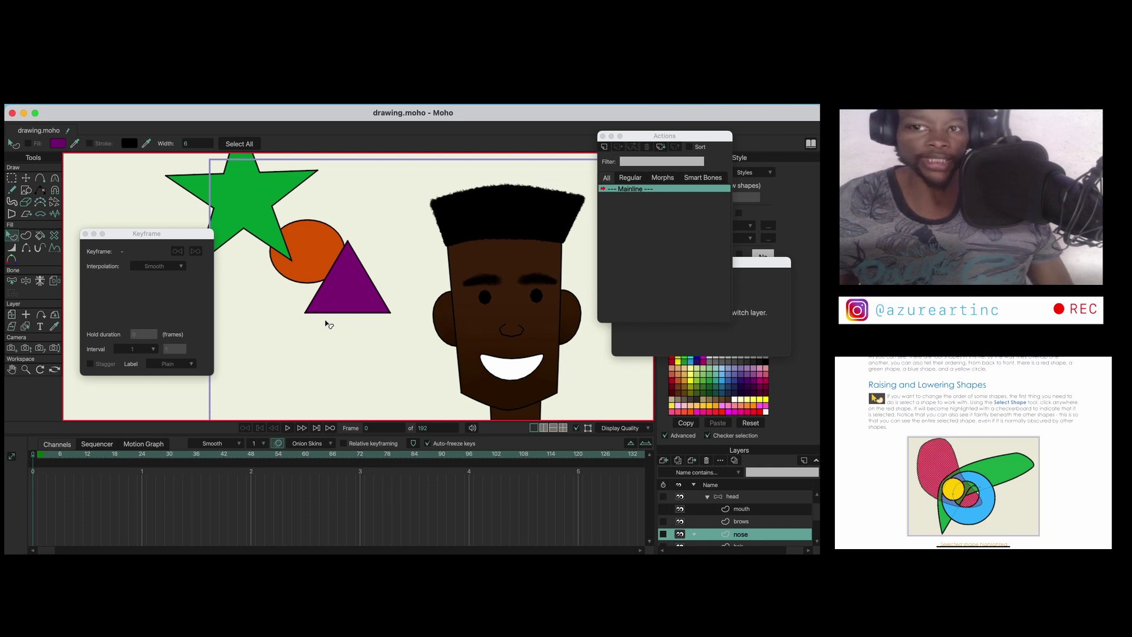
pyautogui.click(234, 210)
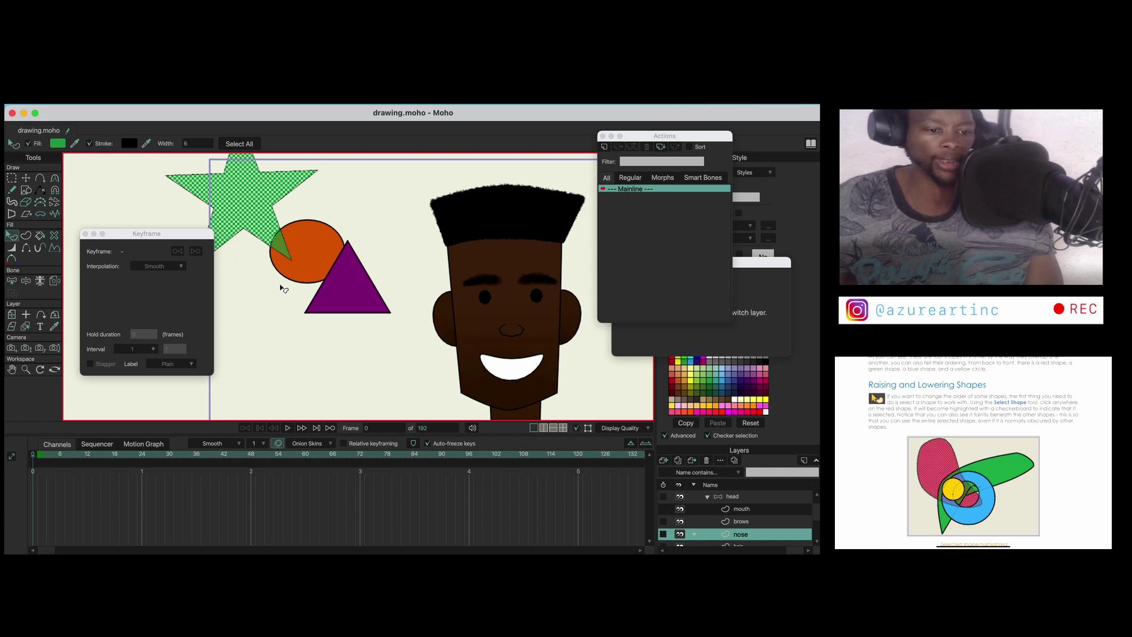
pyautogui.moveTo(293, 274); pyautogui.dragTo(320, 330)
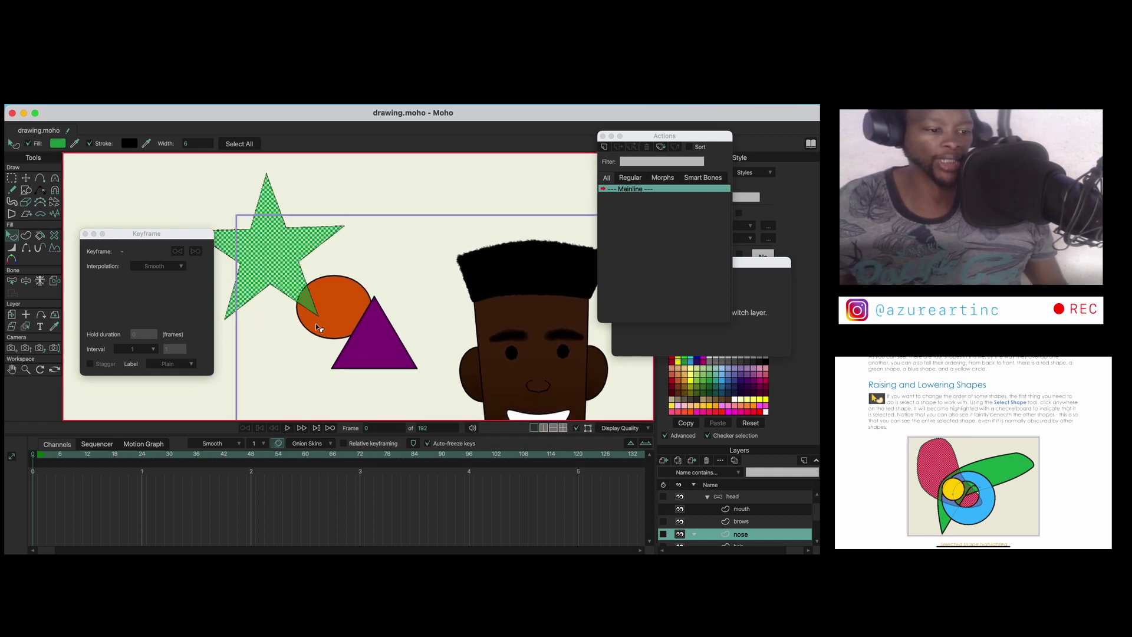
pyautogui.scroll(-1, 318, 327)
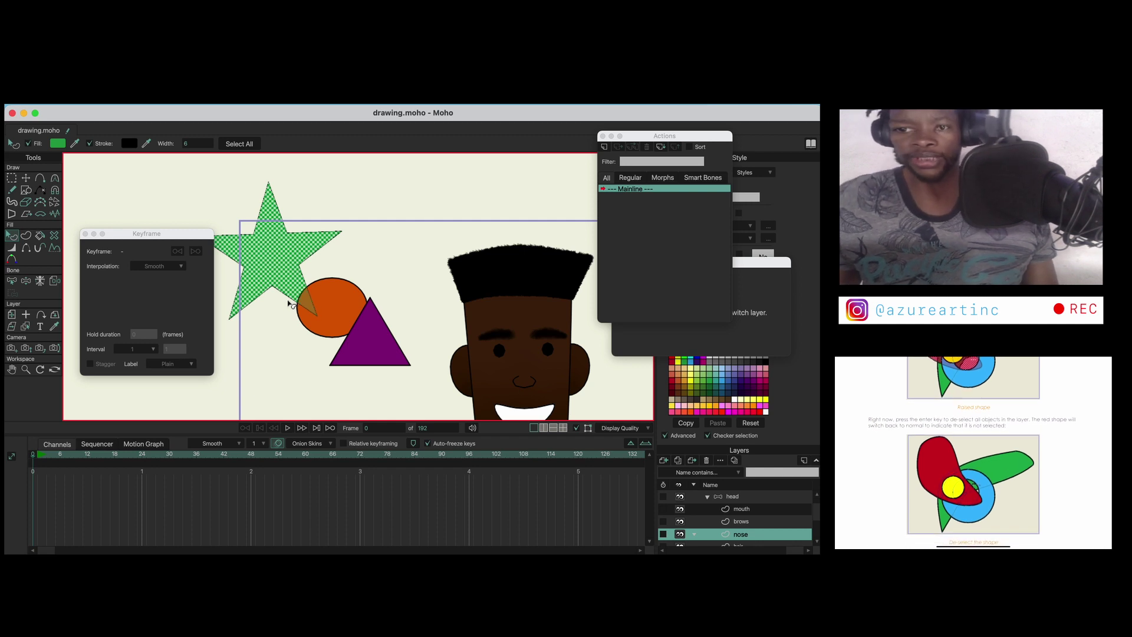
pyautogui.click(276, 331)
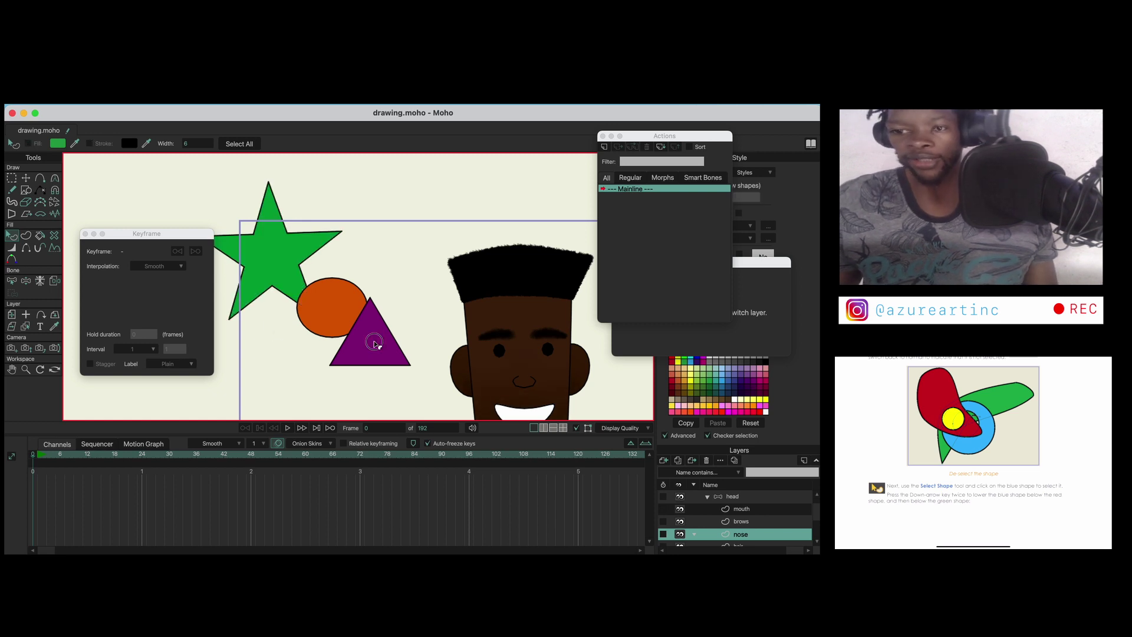
pyautogui.click(375, 343)
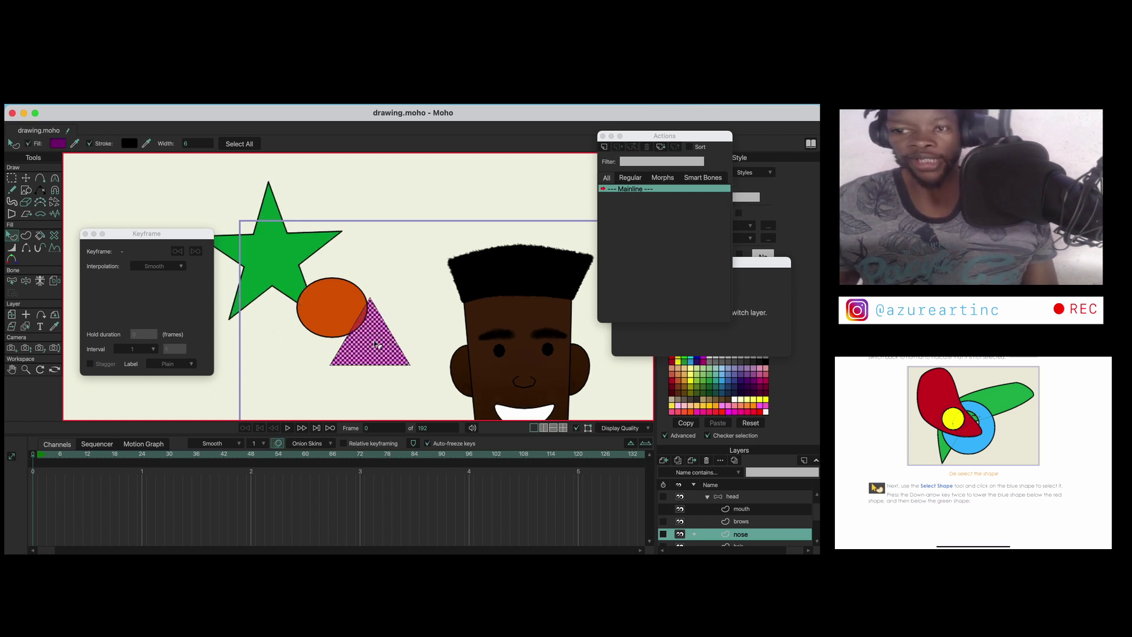
pyautogui.click(302, 362)
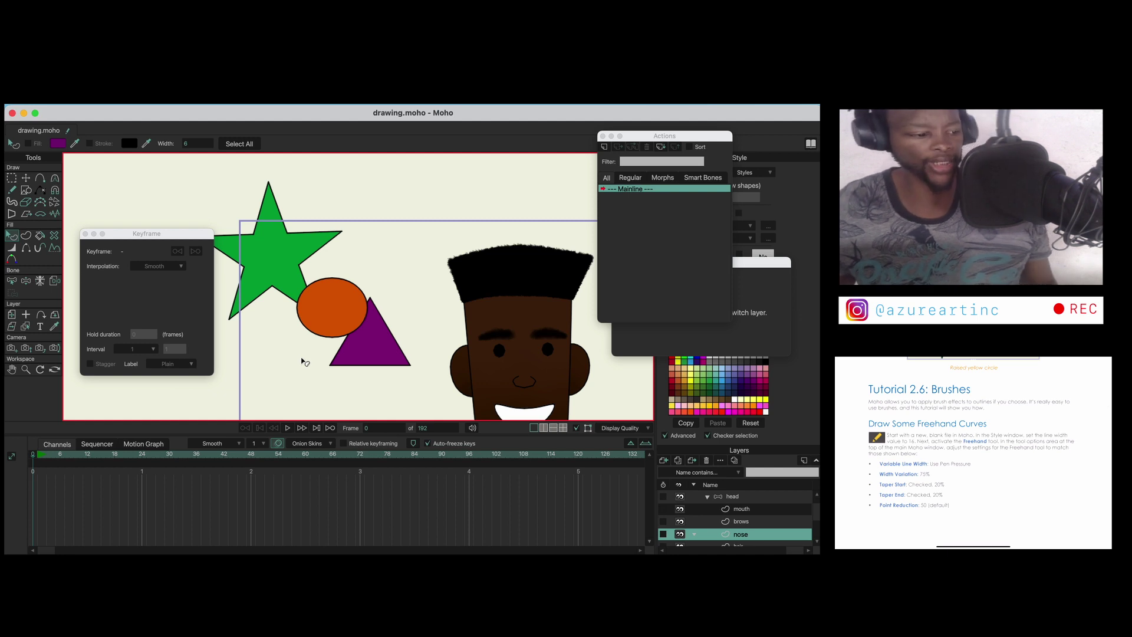
pyautogui.scroll(1, 347, 317)
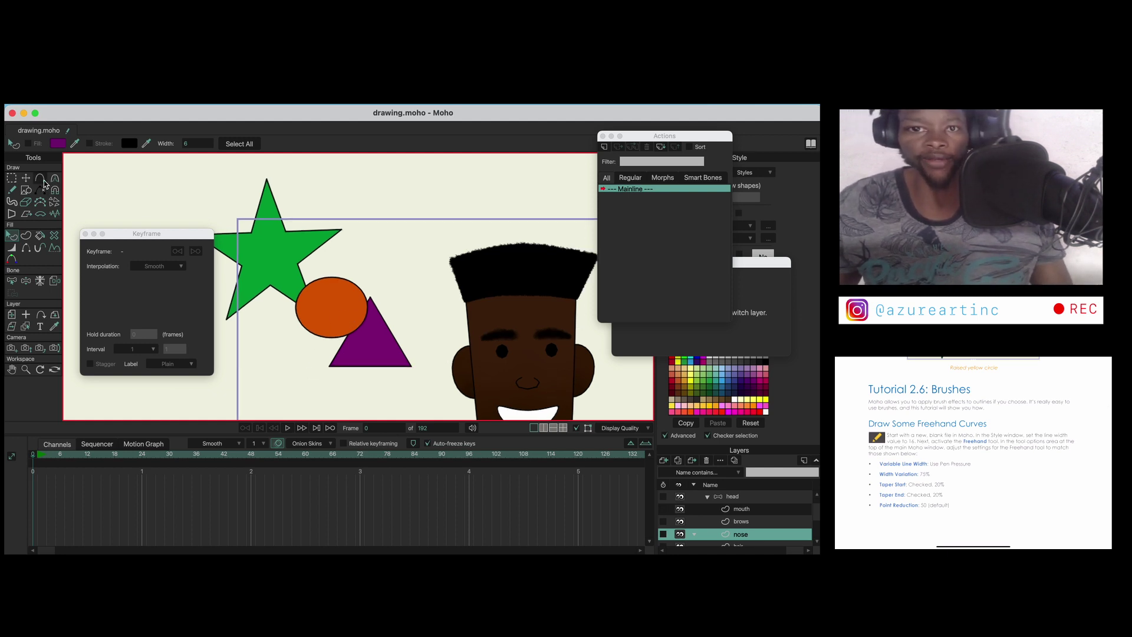
pyautogui.click(13, 190)
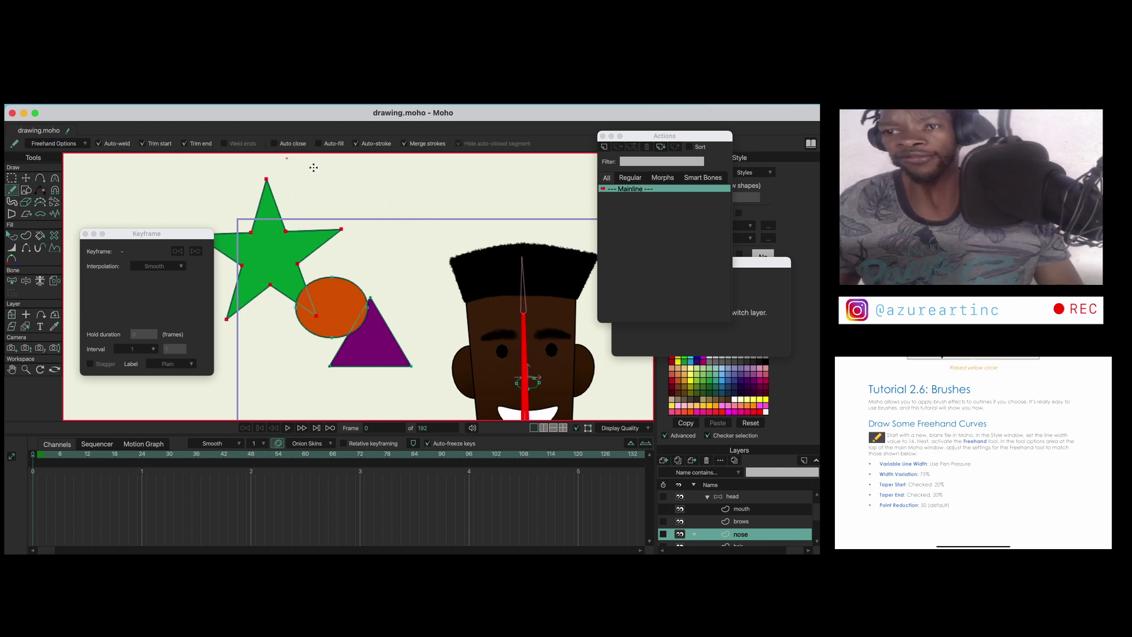
pyautogui.scroll(3, 382, 222)
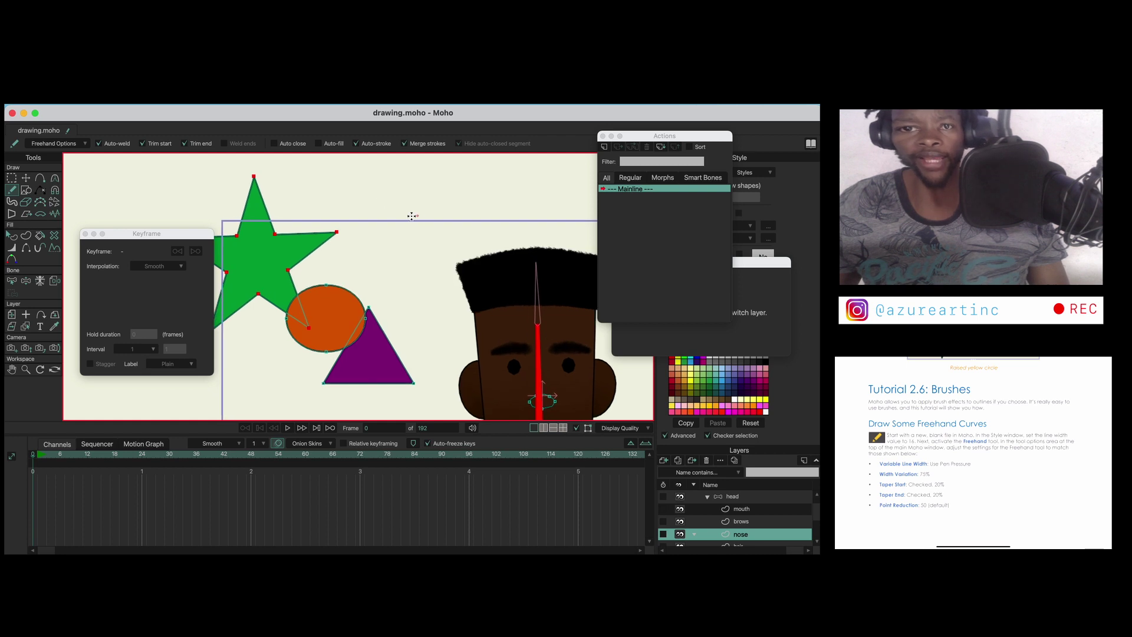
pyautogui.click(82, 144)
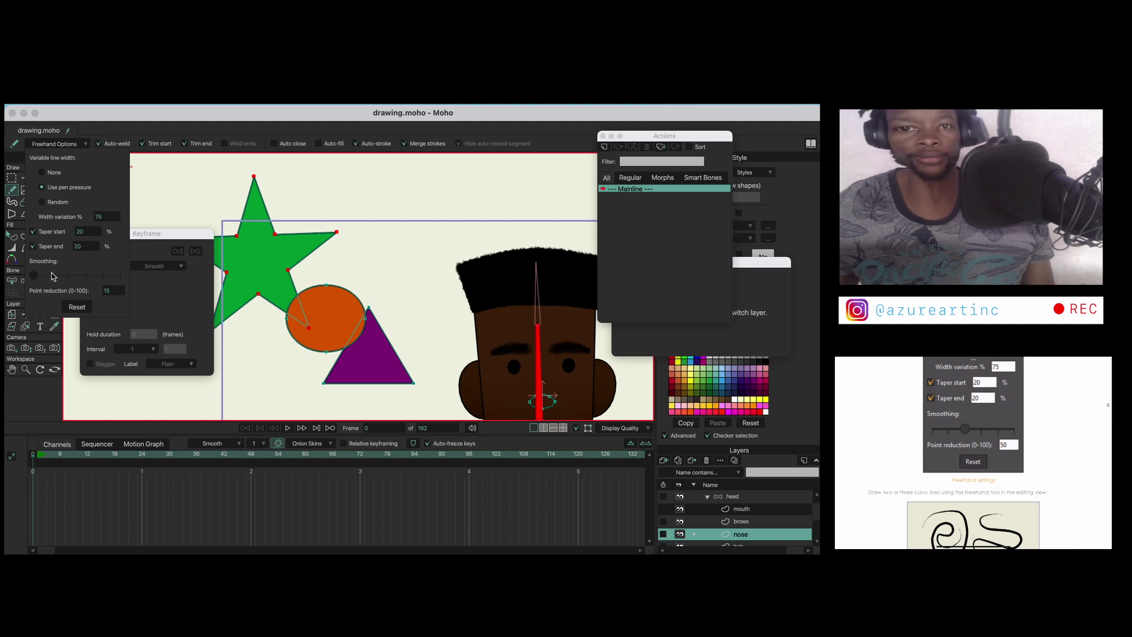
pyautogui.moveTo(43, 276); pyautogui.dragTo(61, 277)
pyautogui.click(348, 222)
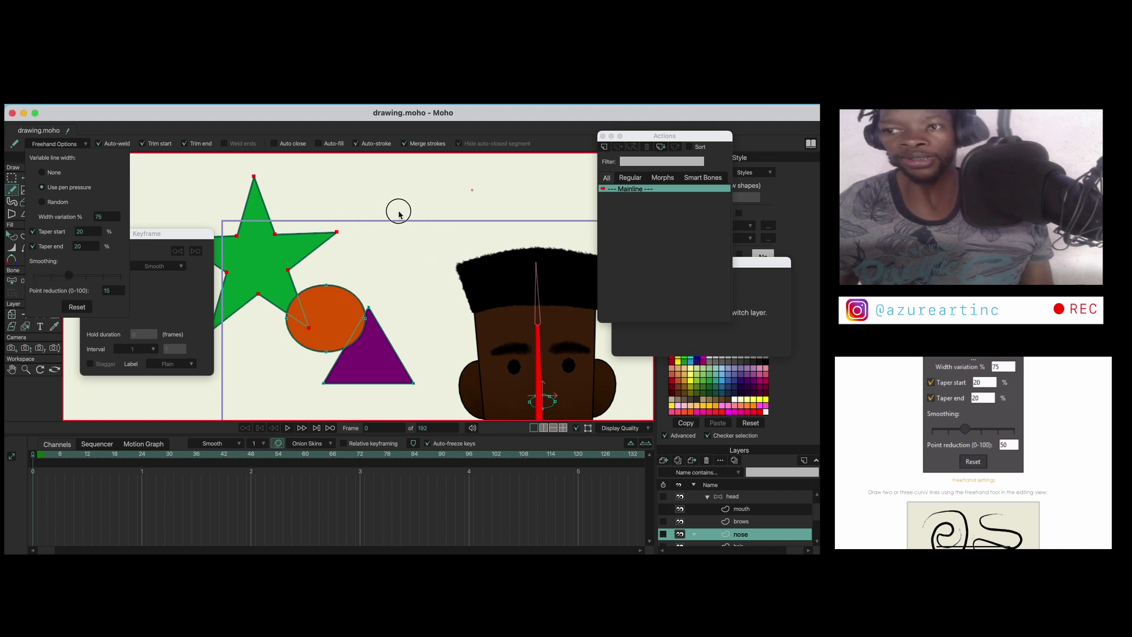
pyautogui.moveTo(358, 217)
pyautogui.mouseDown()
pyautogui.moveTo(463, 192)
pyautogui.moveTo(534, 210)
pyautogui.mouseUp()
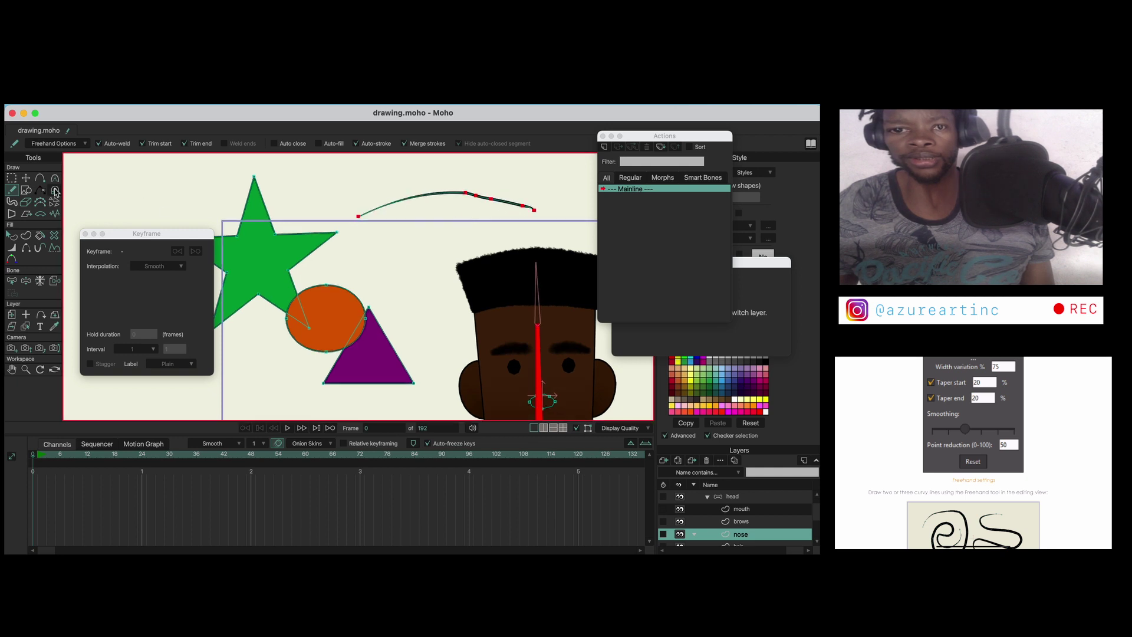
pyautogui.click(52, 144)
pyautogui.moveTo(67, 273); pyautogui.dragTo(122, 275)
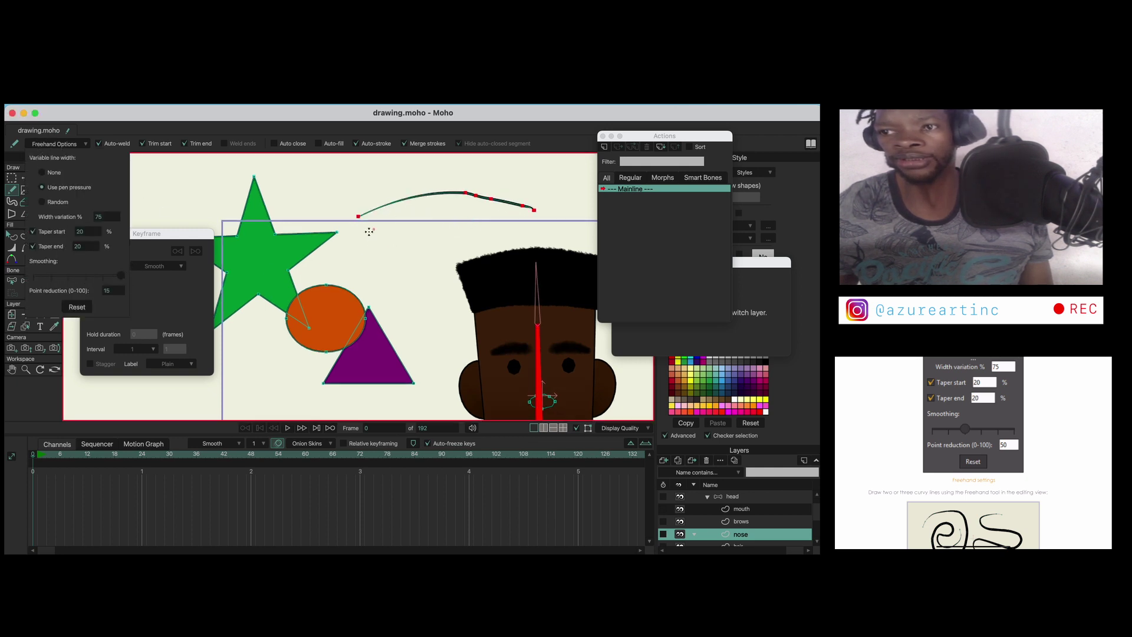
pyautogui.moveTo(343, 252)
pyautogui.mouseDown()
pyautogui.moveTo(391, 217)
pyautogui.moveTo(460, 211)
pyautogui.moveTo(500, 226)
pyautogui.mouseUp()
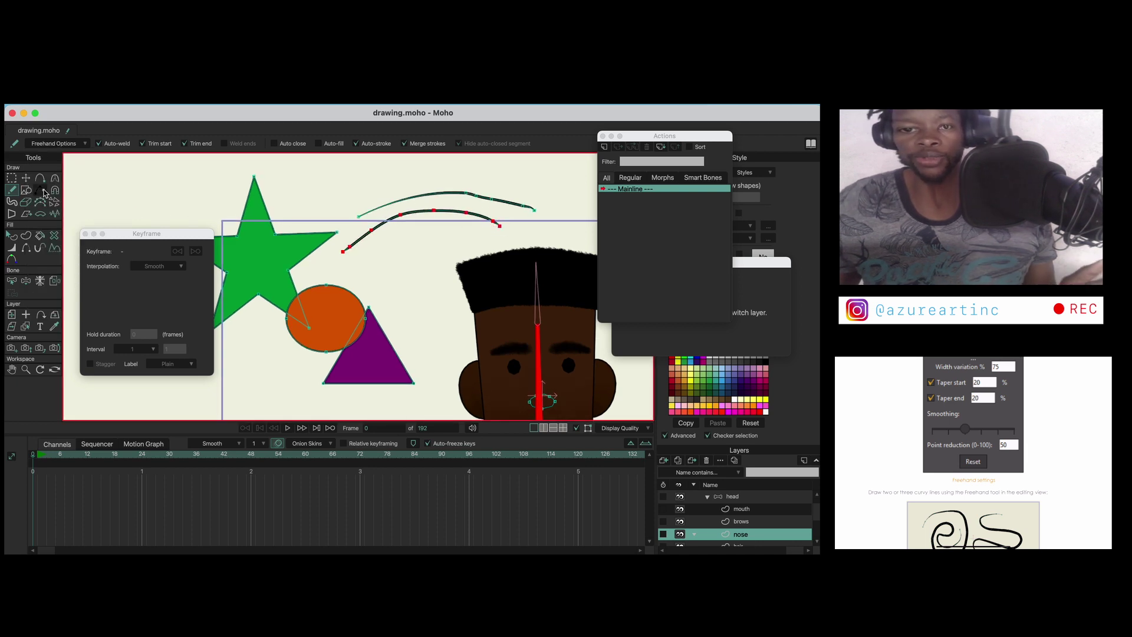
pyautogui.click(53, 143)
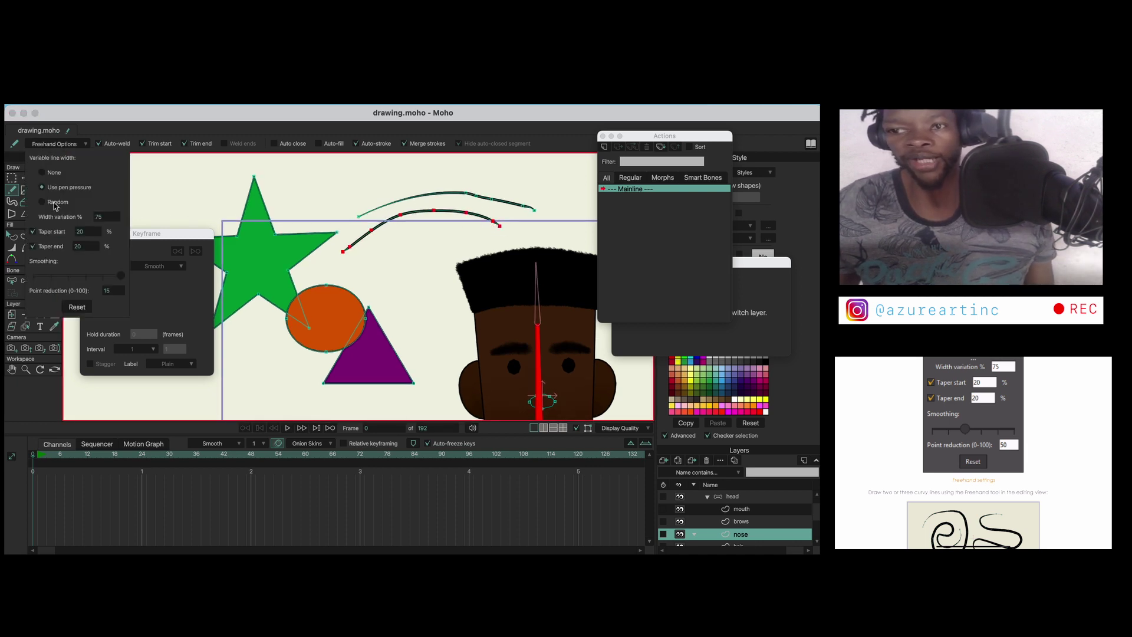
pyautogui.click(41, 276)
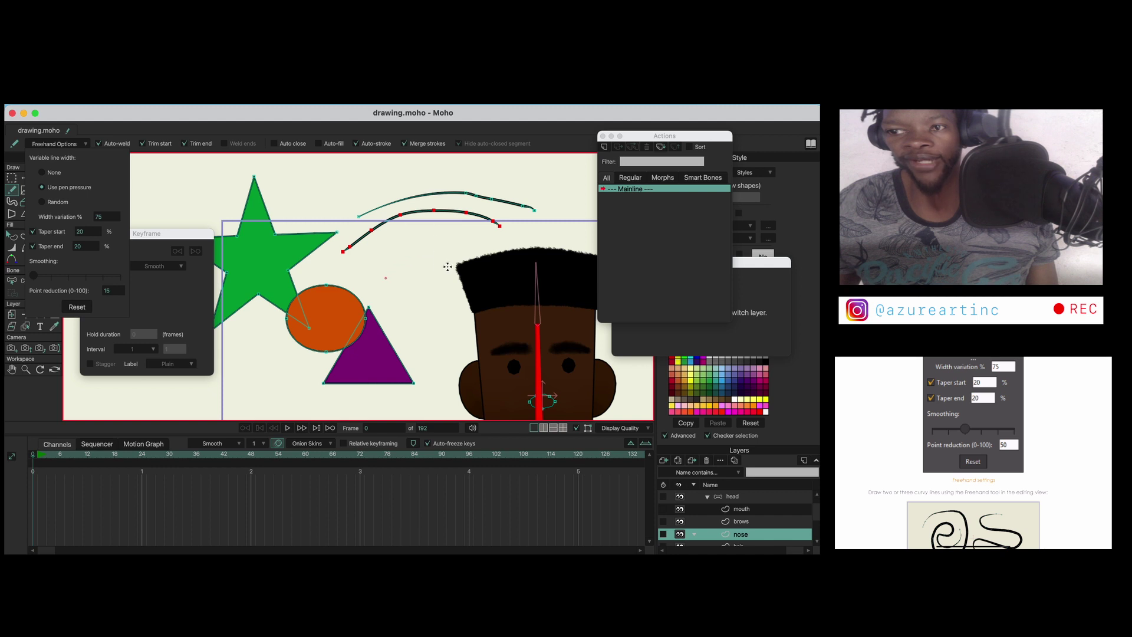
pyautogui.moveTo(365, 272)
pyautogui.mouseDown()
pyautogui.moveTo(396, 235)
pyautogui.moveTo(444, 250)
pyautogui.moveTo(410, 288)
pyautogui.moveTo(412, 245)
pyautogui.moveTo(380, 263)
pyautogui.moveTo(378, 279)
pyautogui.moveTo(426, 327)
pyautogui.moveTo(416, 339)
pyautogui.moveTo(434, 385)
pyautogui.mouseUp()
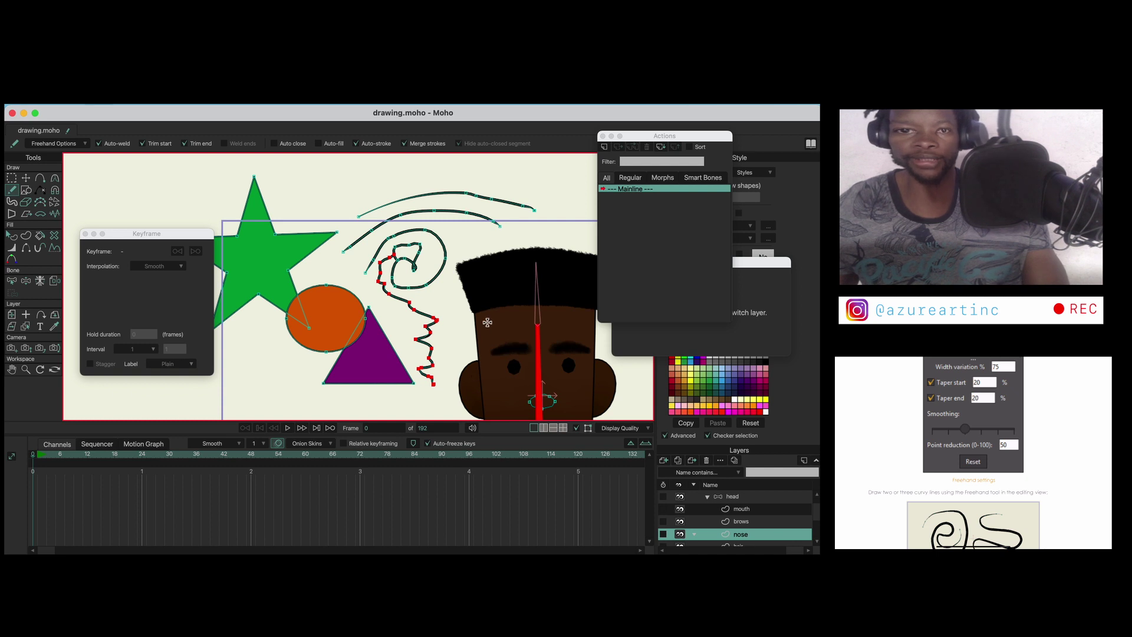
pyautogui.press('super+z')
pyautogui.press('super+z')
pyautogui.press('super+z')
pyautogui.press('super+z')
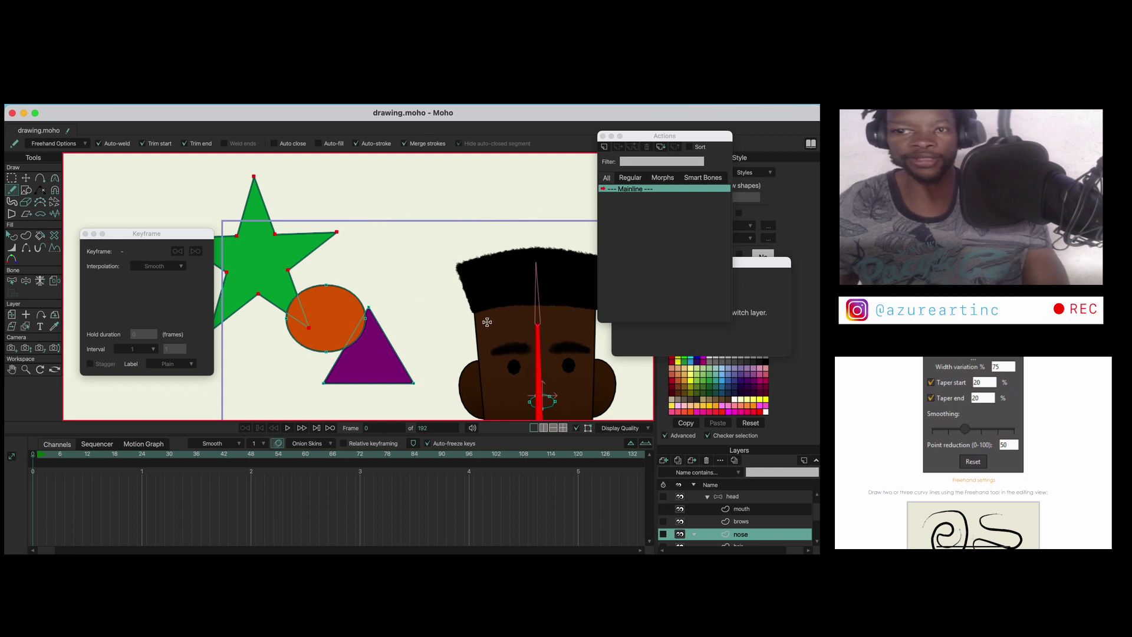
# Delete the green star, orange circle and purple triangle.
pyautogui.click(26, 178)
pyautogui.press('Delete')
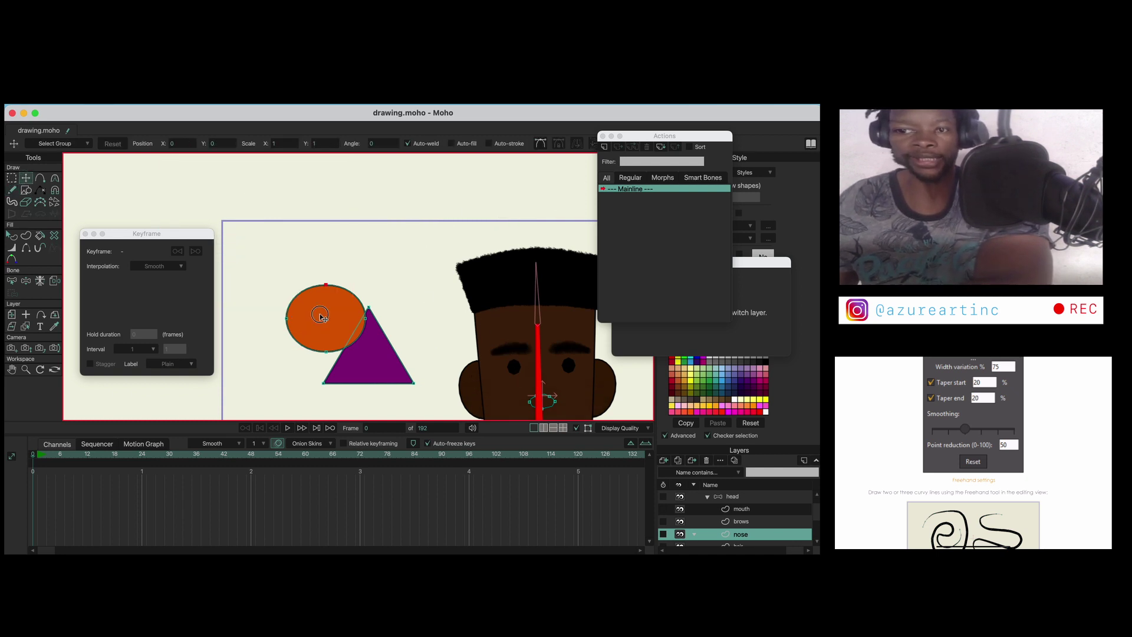
pyautogui.click(323, 318)
pyautogui.press('Delete')
pyautogui.click(374, 339)
pyautogui.press('Delete')
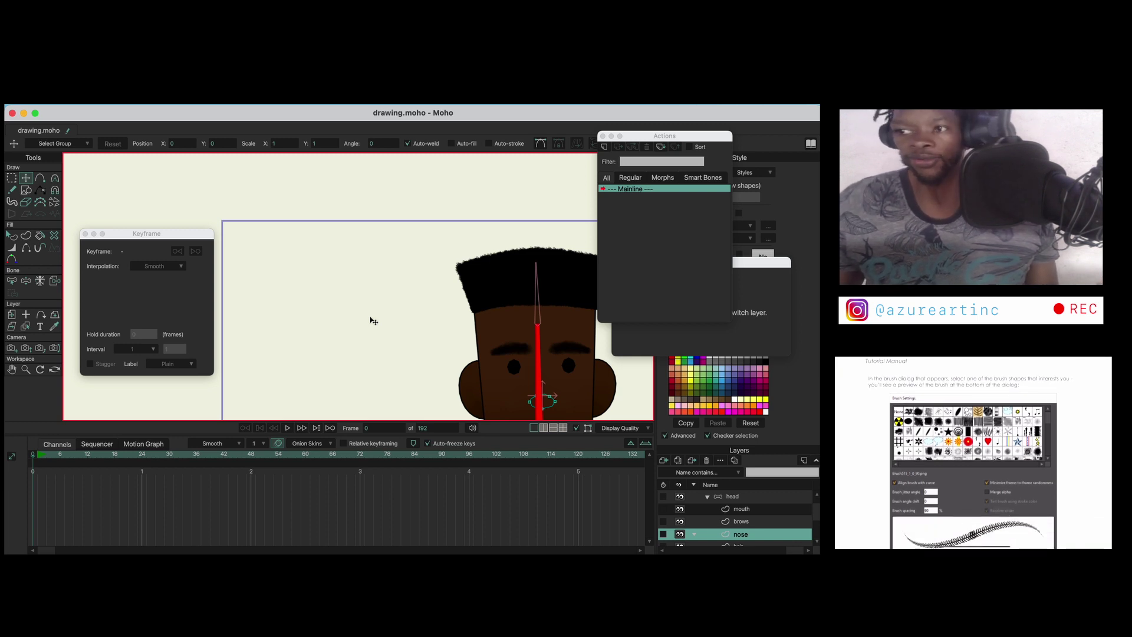
# Move the Actions and Switch Selection windows away from the Style panel.
pyautogui.moveTo(705, 139); pyautogui.dragTo(613, 159)
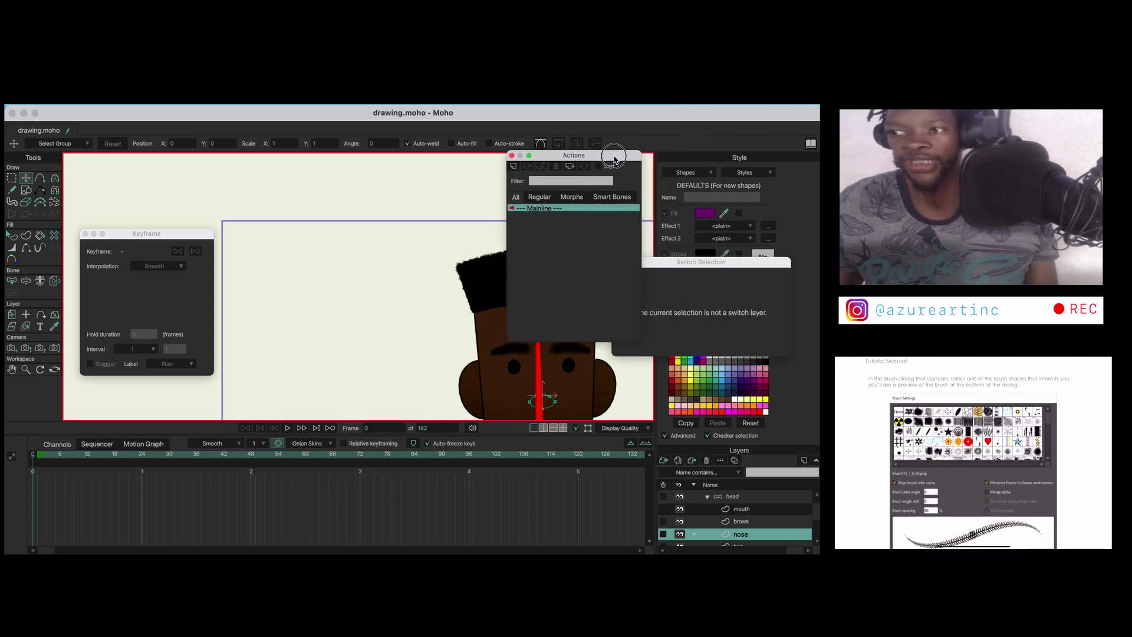
pyautogui.click(745, 173)
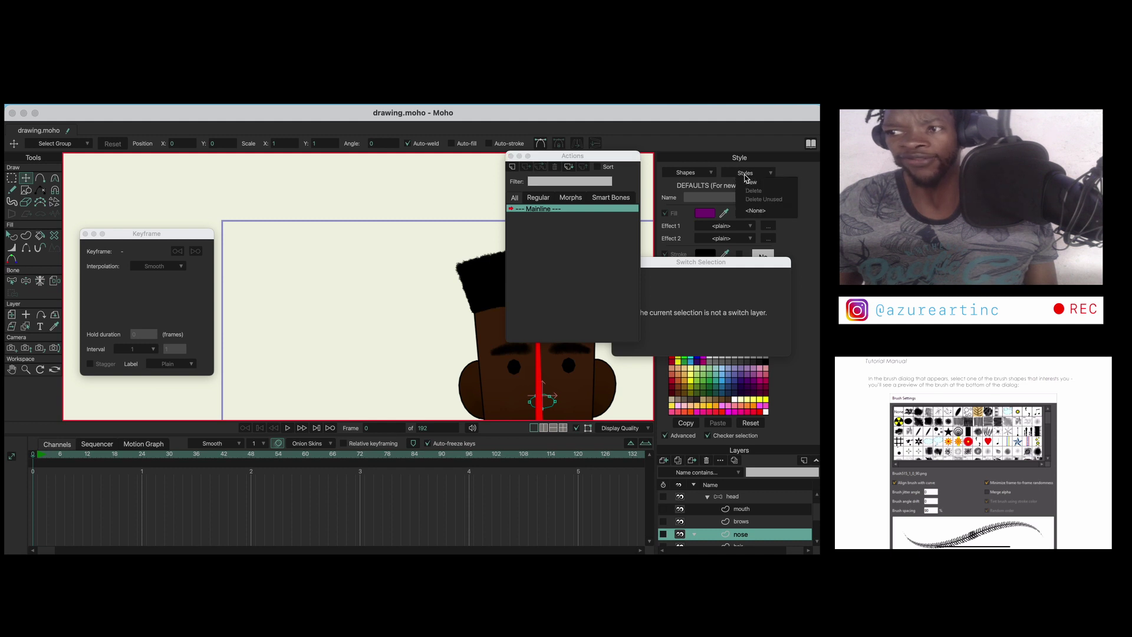
pyautogui.click(705, 203)
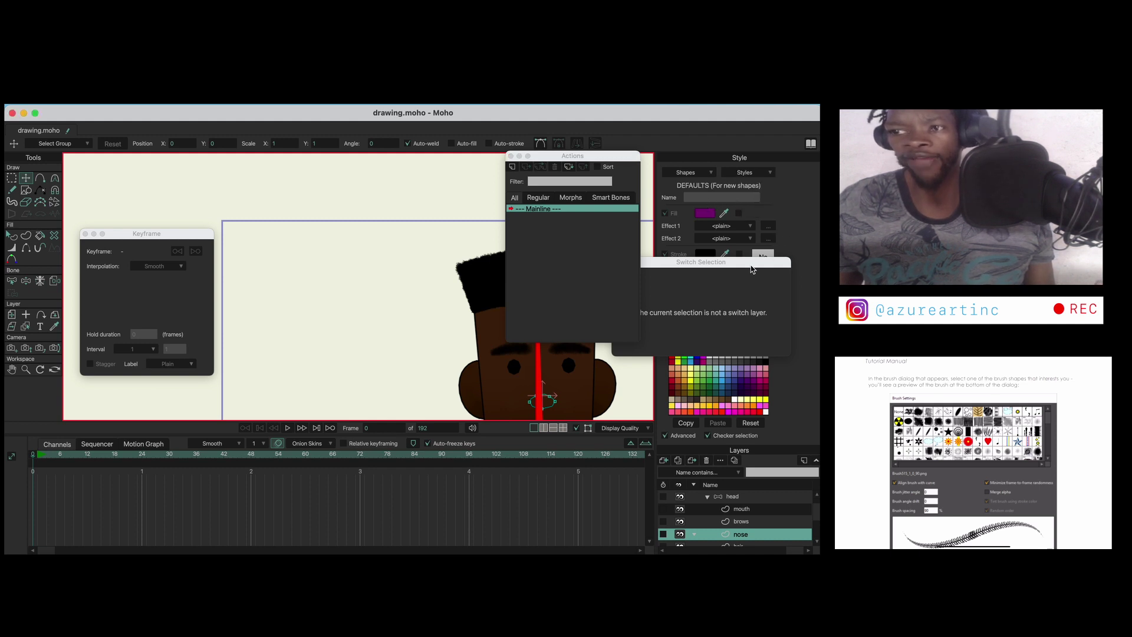
pyautogui.moveTo(751, 269); pyautogui.dragTo(619, 273)
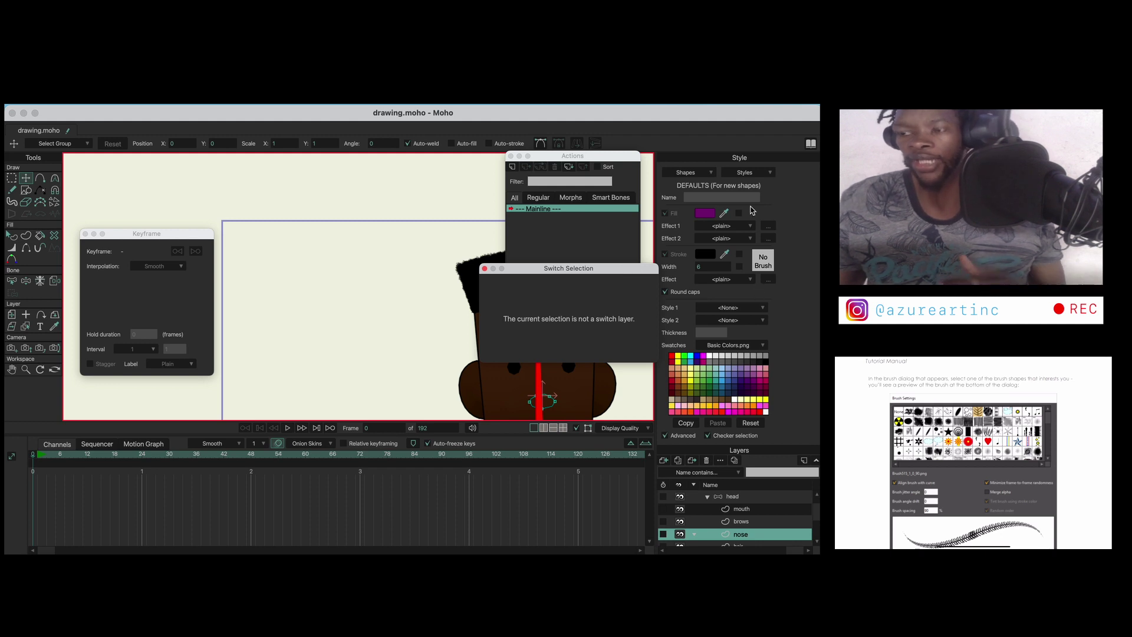
# Choose shape S1 and close the stroke's brush settings without changes.
pyautogui.click(708, 175)
pyautogui.click(709, 190)
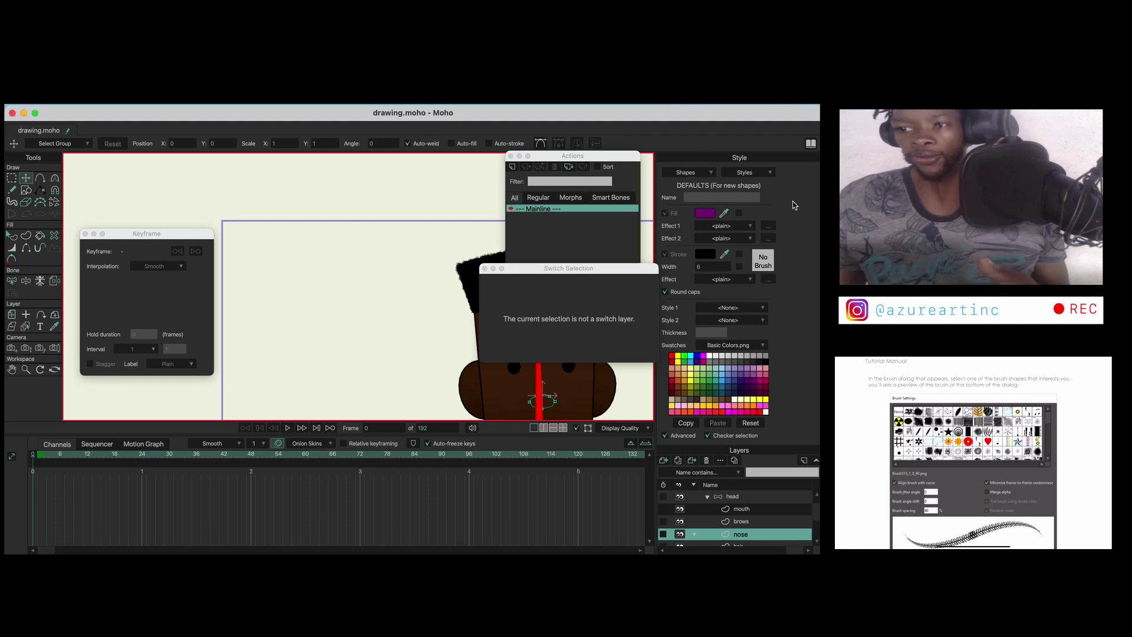
pyautogui.click(762, 261)
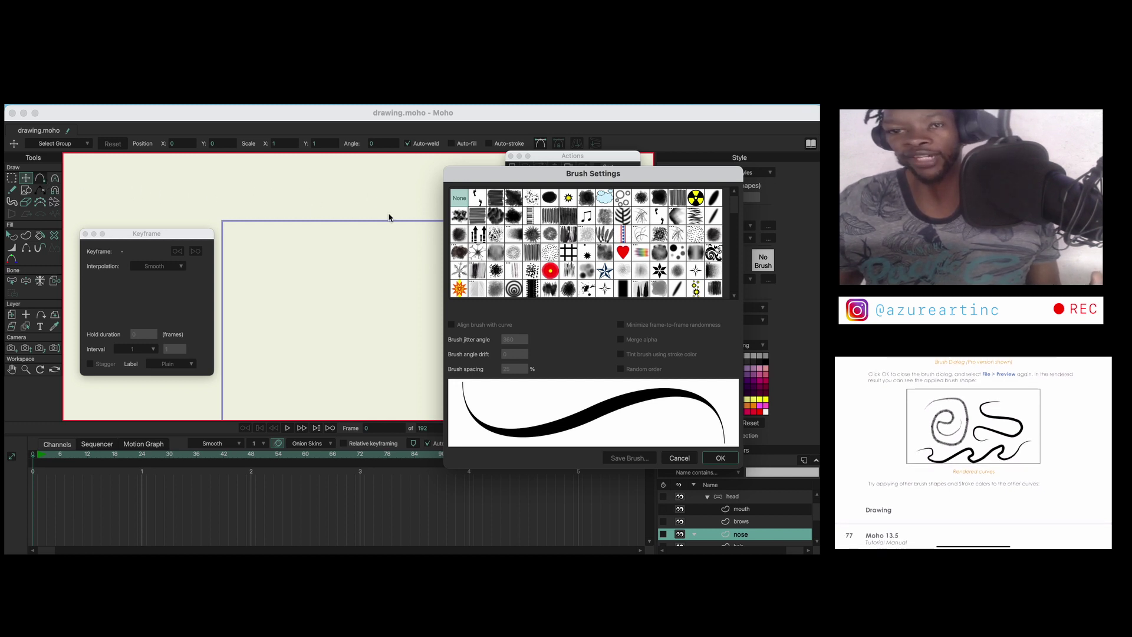
pyautogui.click(679, 458)
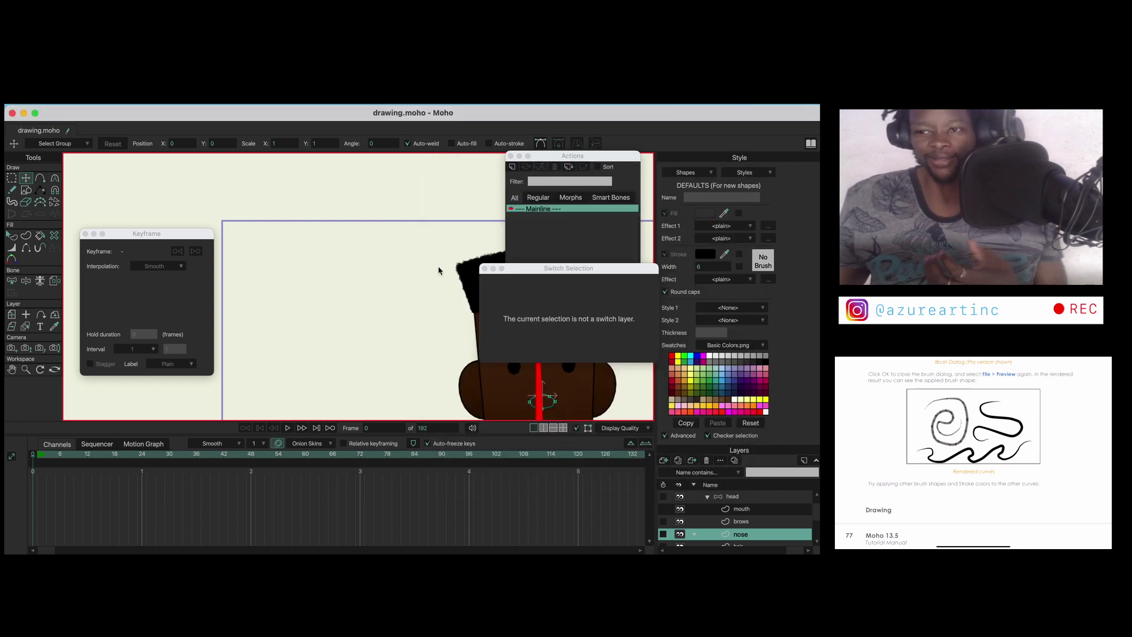
# Draw a short test curve, then undo it and recentre the face.
pyautogui.click(40, 178)
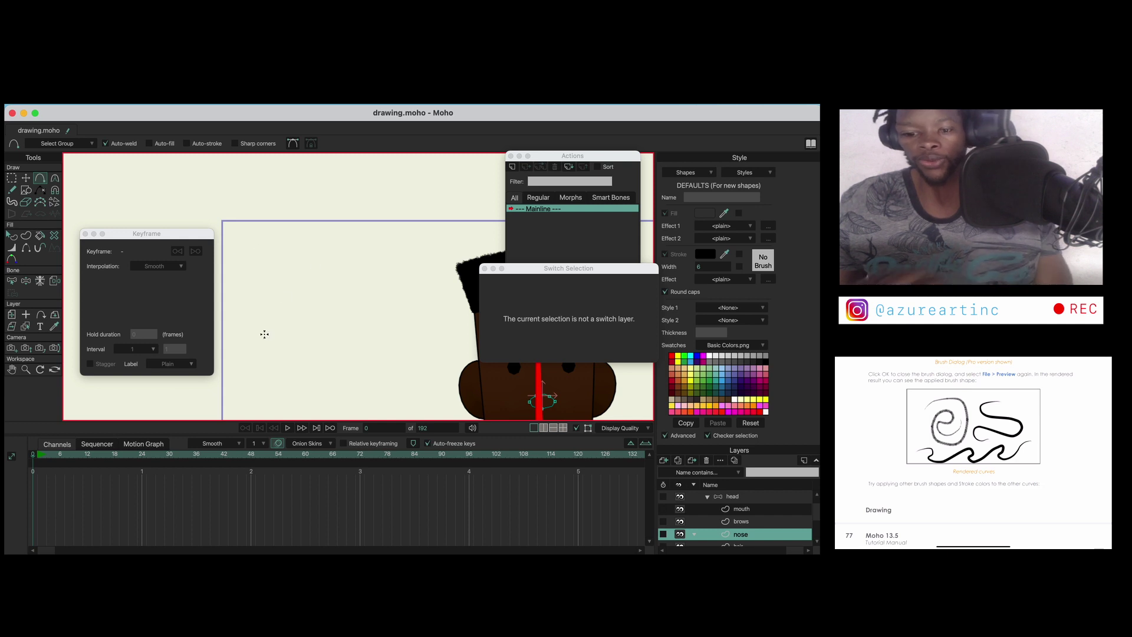
pyautogui.moveTo(262, 342); pyautogui.dragTo(302, 252)
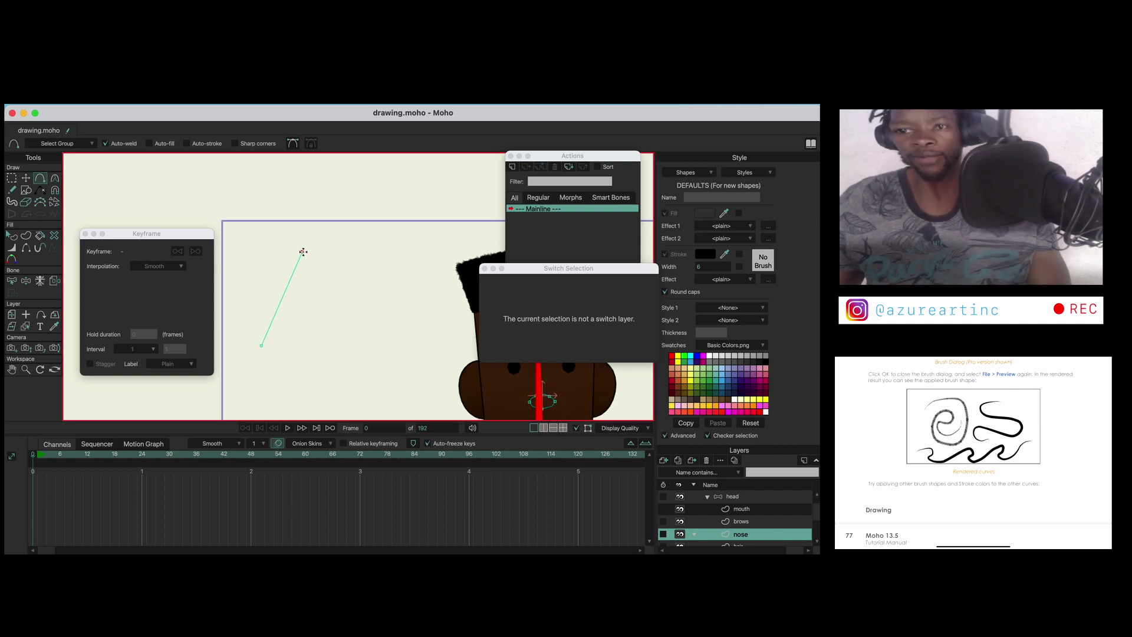
pyautogui.hotkey('ctrl', 'z')
pyautogui.moveTo(387, 247); pyautogui.dragTo(253, 222)
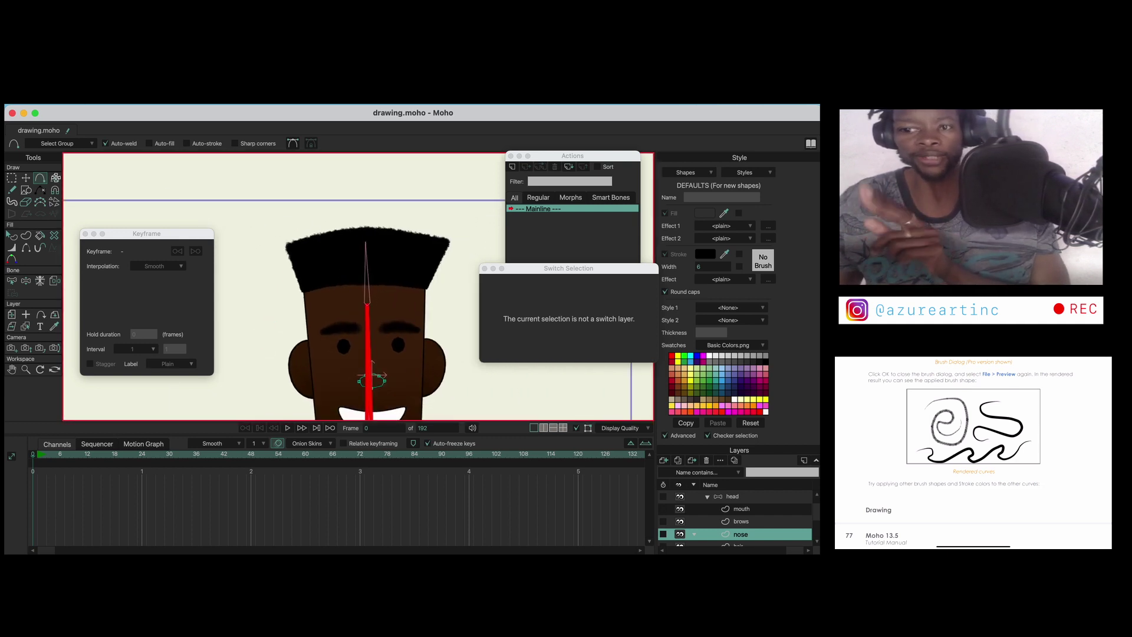
pyautogui.click(26, 178)
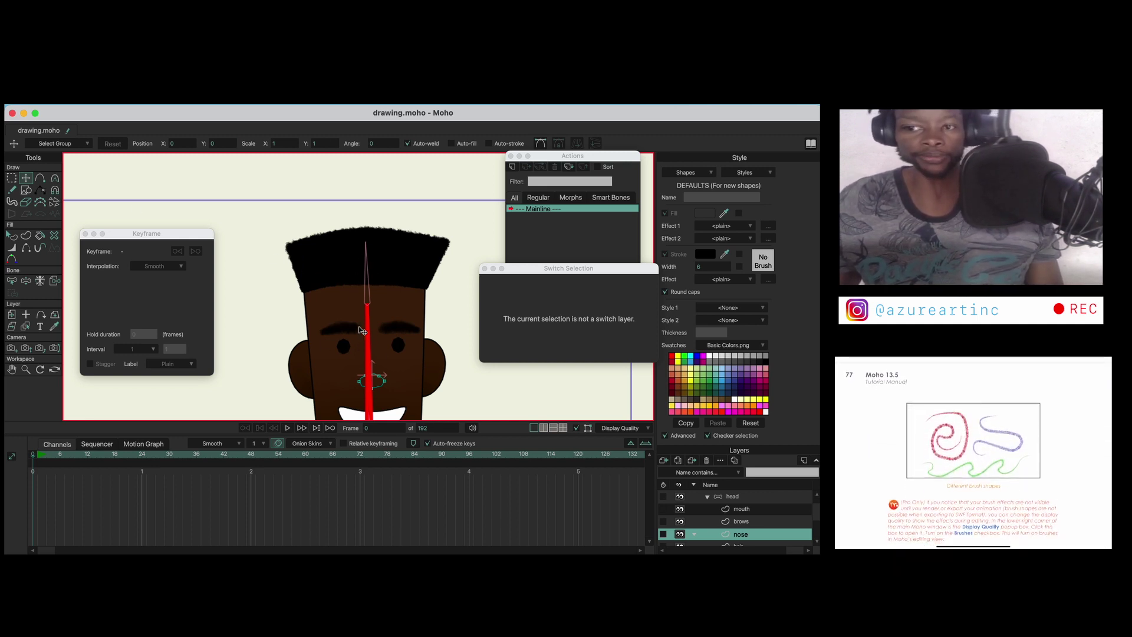
# Zoom around the character and make the head group the active layer.
pyautogui.scroll(5, 393, 316)
pyautogui.scroll(-1, 362, 328)
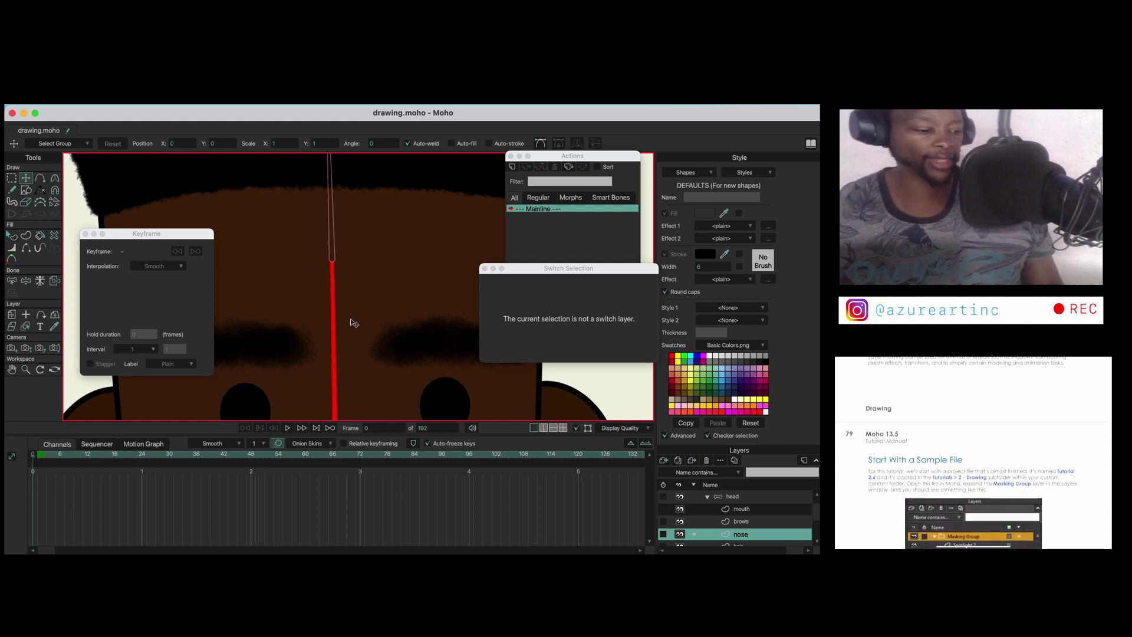
pyautogui.scroll(-4, 328, 304)
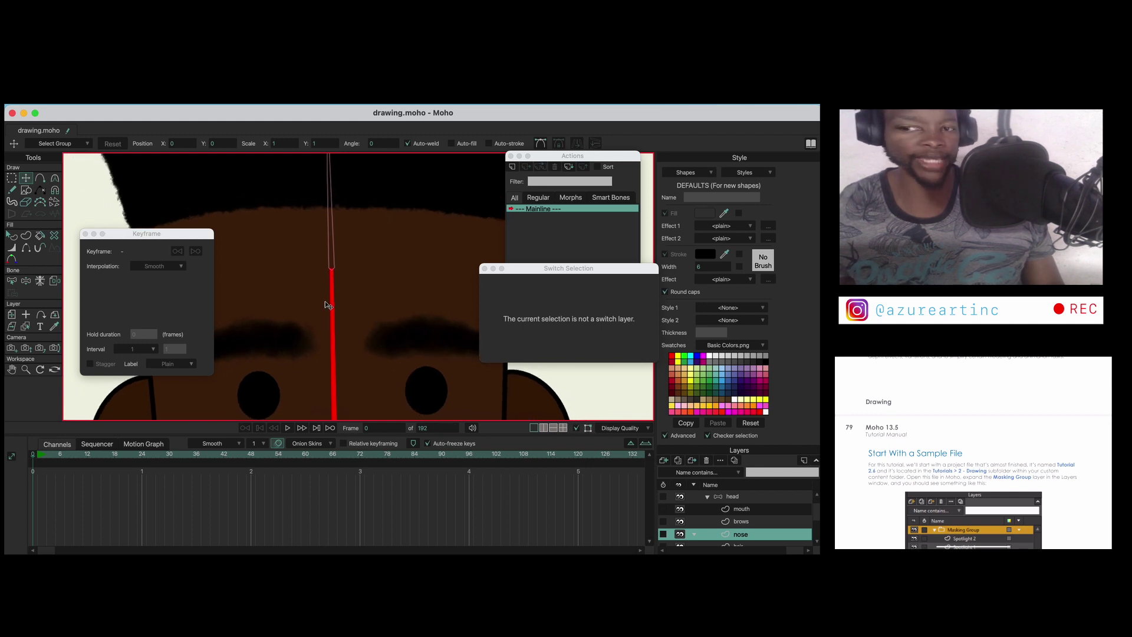
pyautogui.scroll(-10, 328, 304)
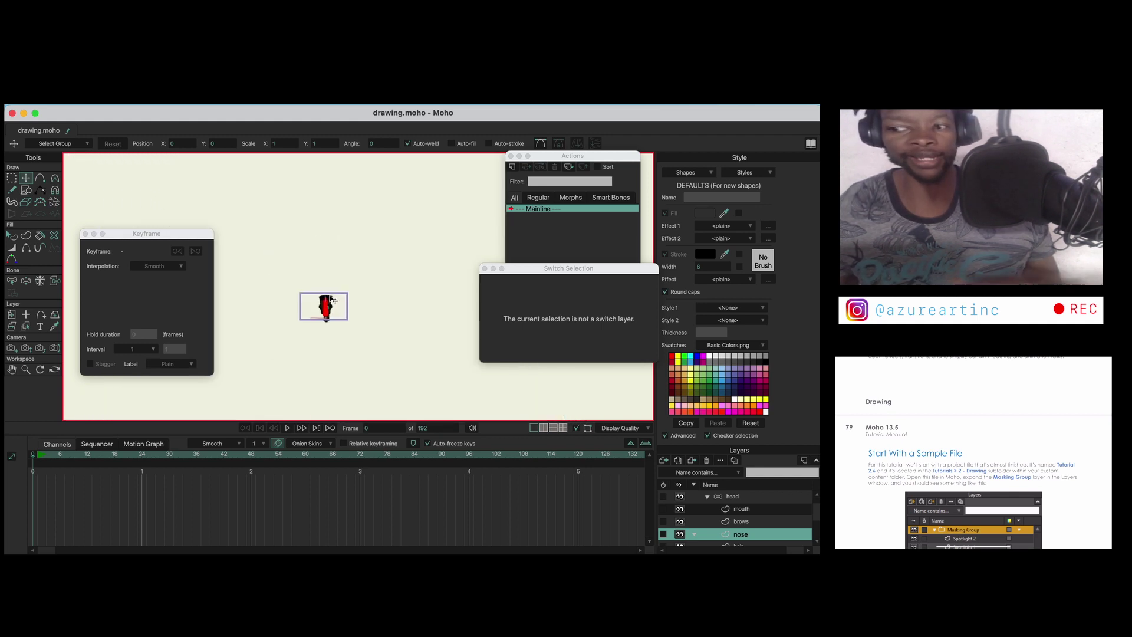
pyautogui.scroll(10, 334, 306)
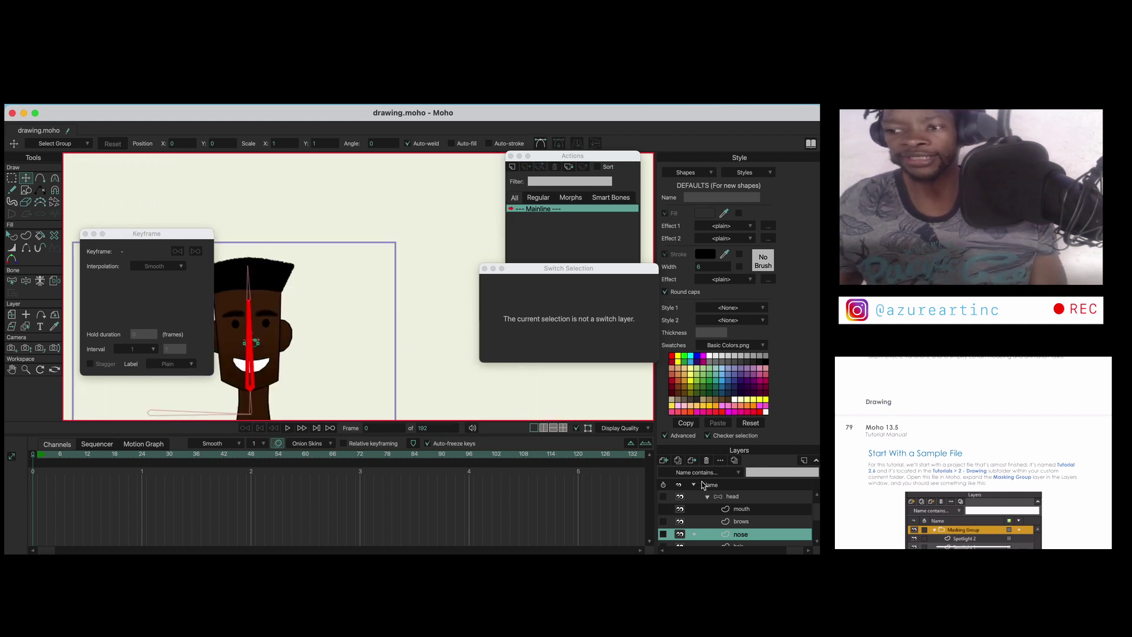
pyautogui.click(717, 498)
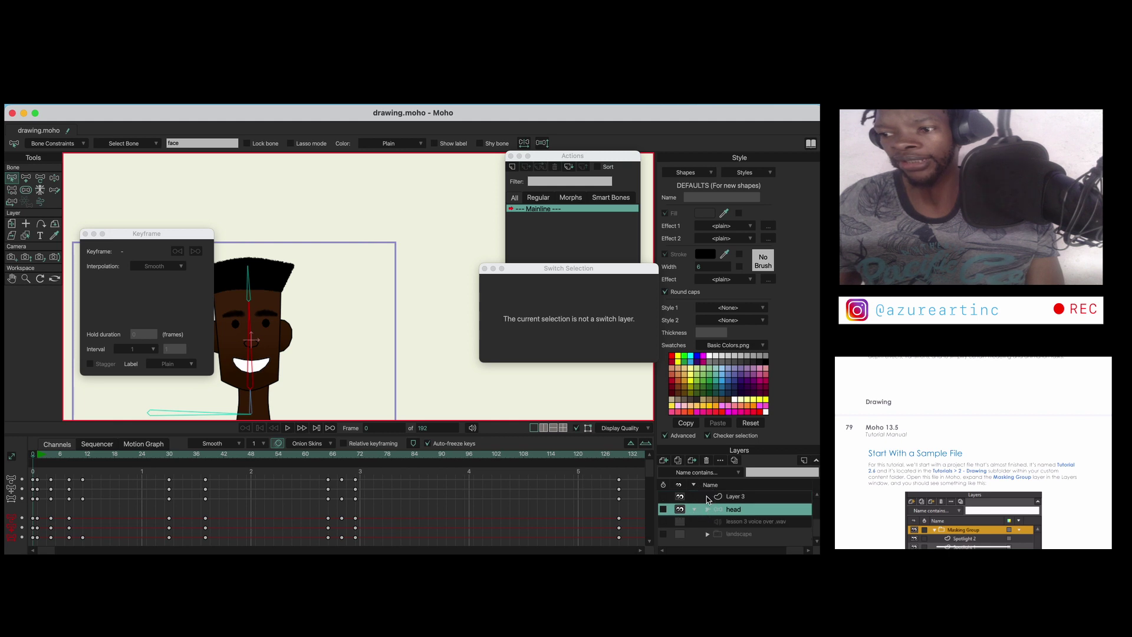
pyautogui.scroll(1, 710, 508)
# Set the head group's Group Mask to Hide all and apply it.
pyautogui.doubleClick(744, 512)
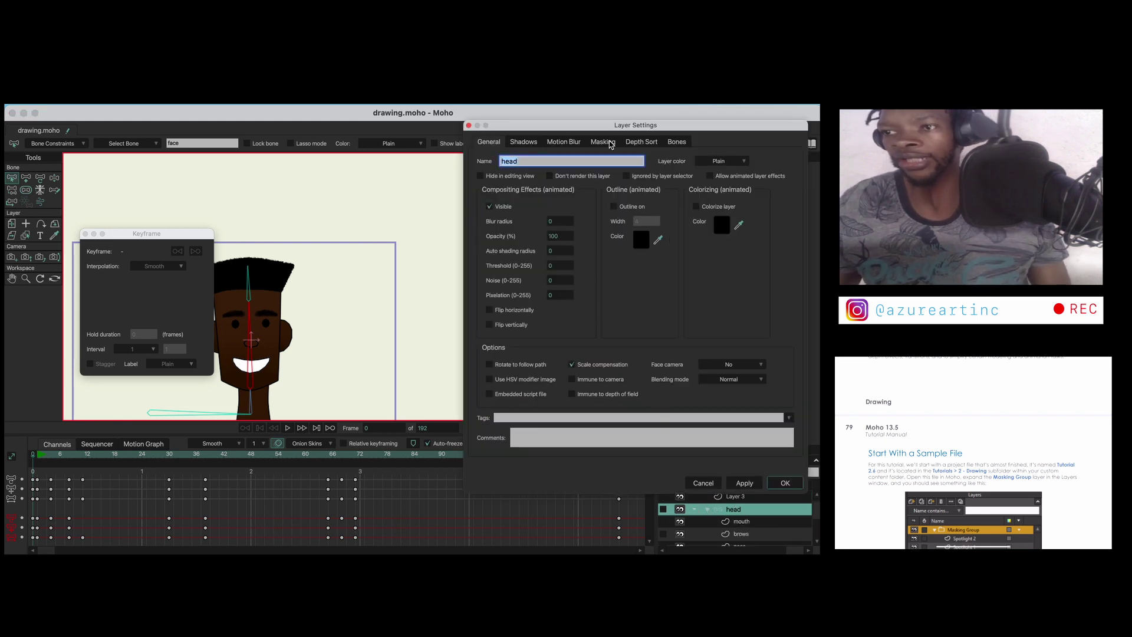
pyautogui.click(602, 142)
pyautogui.click(565, 208)
pyautogui.click(743, 483)
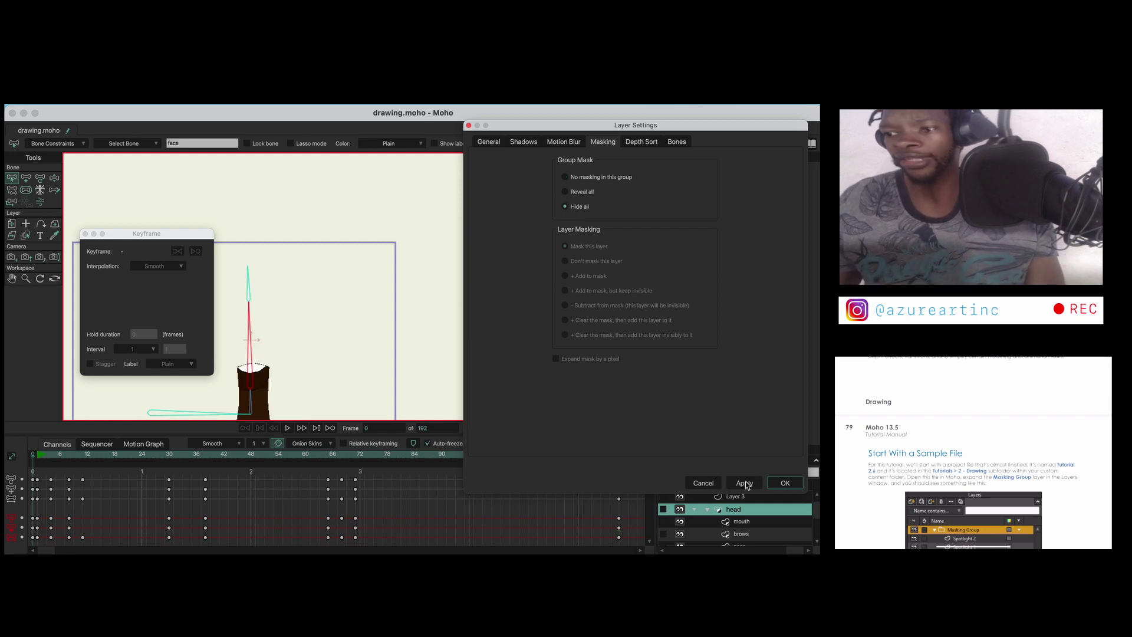
pyautogui.click(742, 521)
pyautogui.scroll(-1, 752, 519)
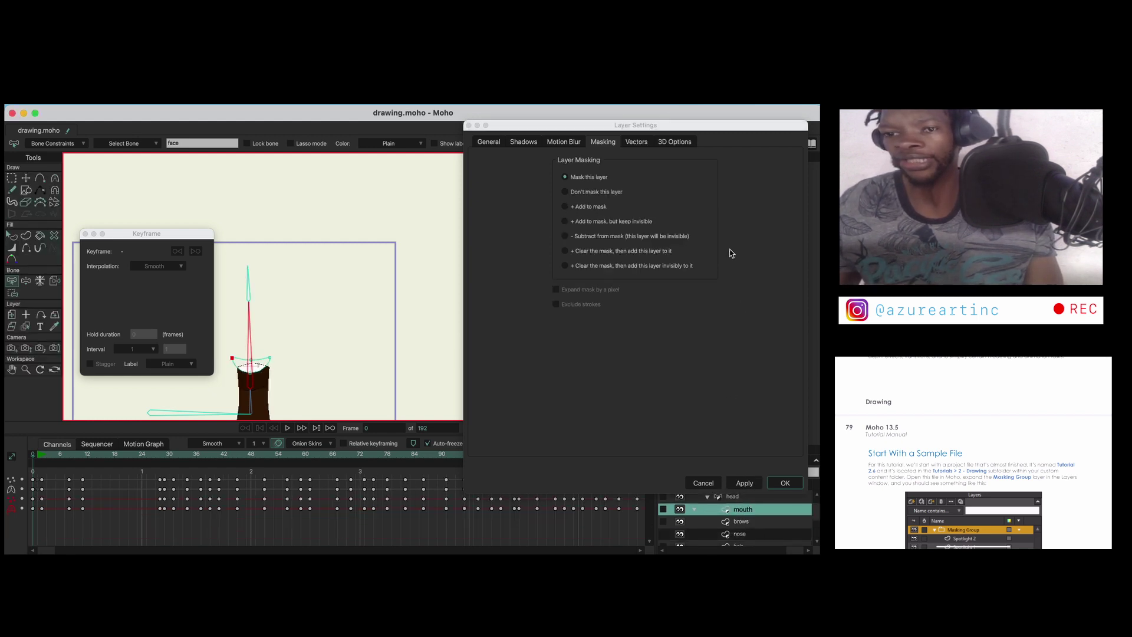
pyautogui.click(784, 483)
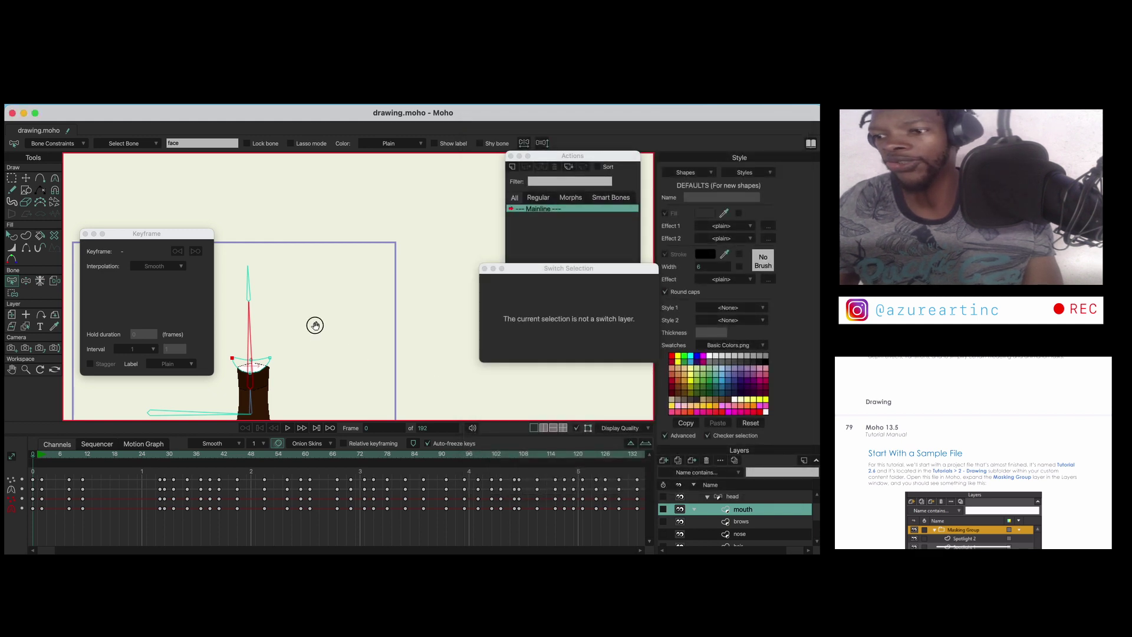
# Recentre the character in the view and select the neck layer.
pyautogui.moveTo(331, 298); pyautogui.dragTo(381, 238)
pyautogui.scroll(-3, 781, 524)
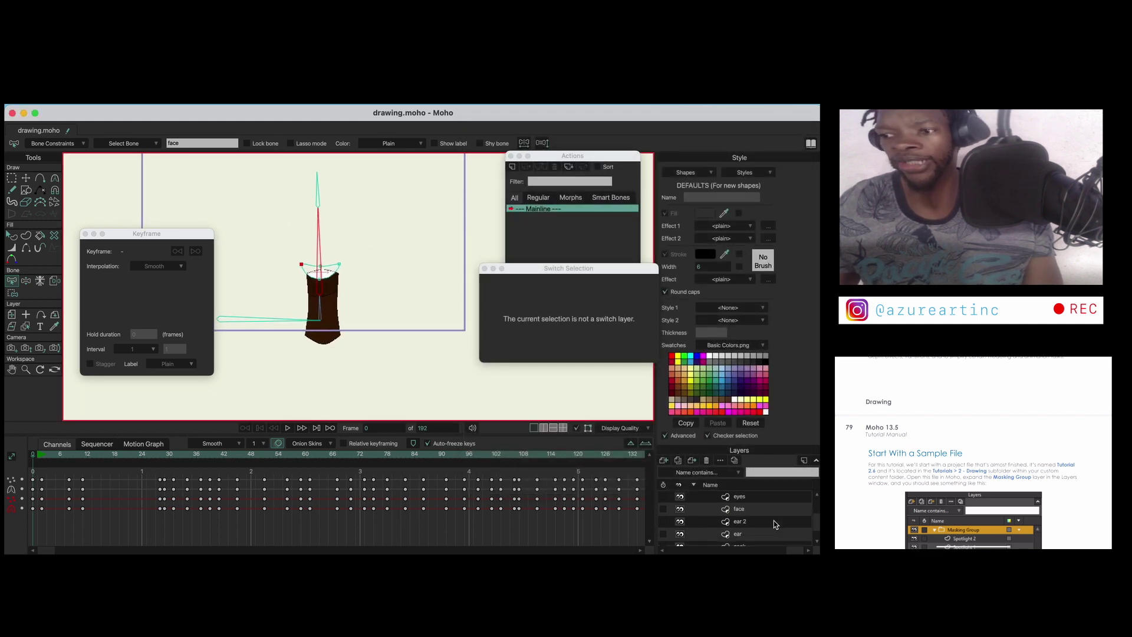
pyautogui.click(741, 524)
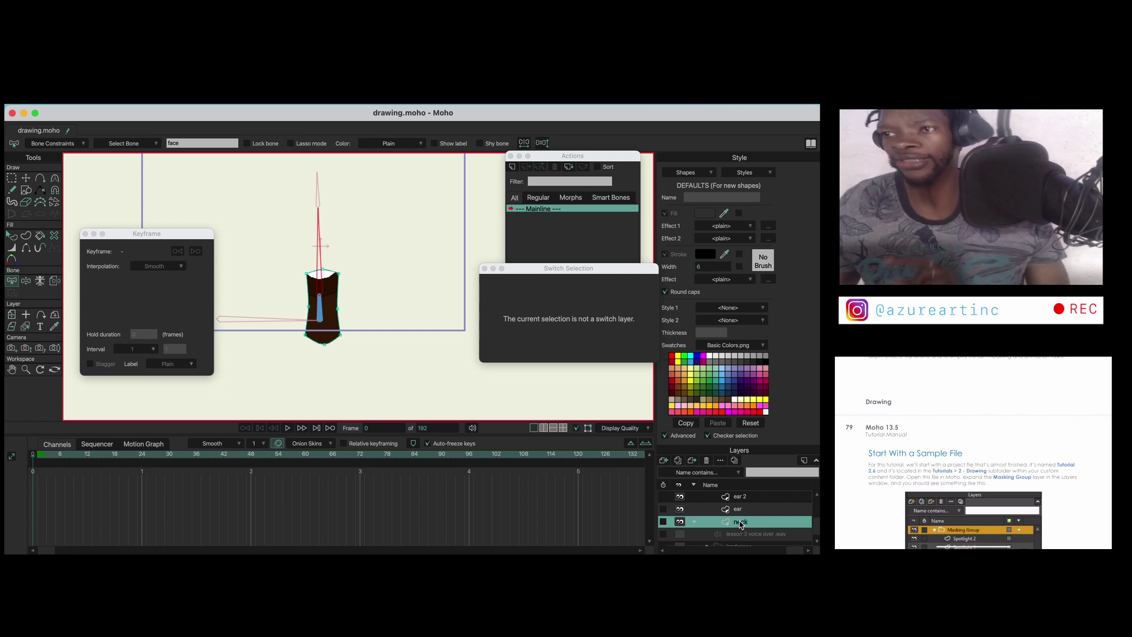
# Keep the neck layer out of the mask in its Masking settings.
pyautogui.doubleClick(741, 523)
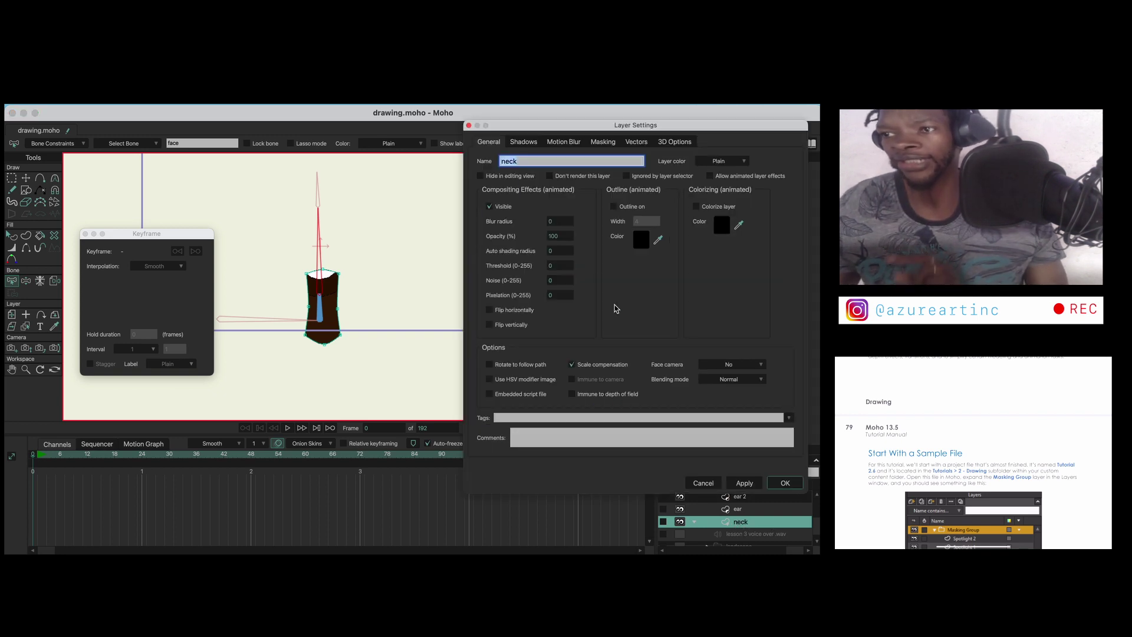
pyautogui.click(601, 146)
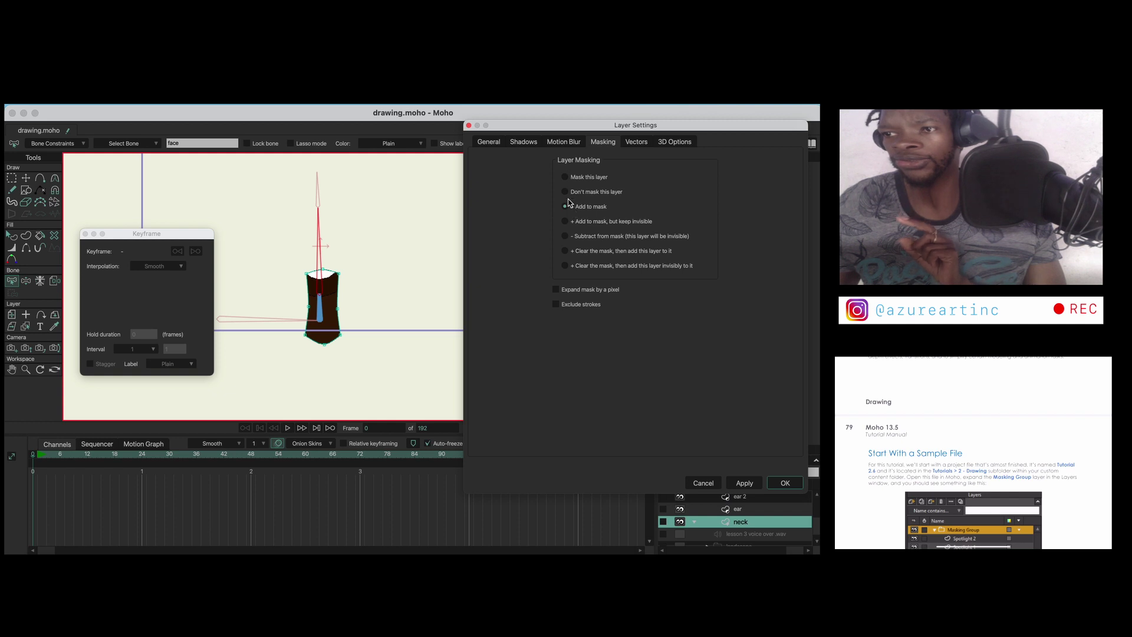
pyautogui.click(566, 192)
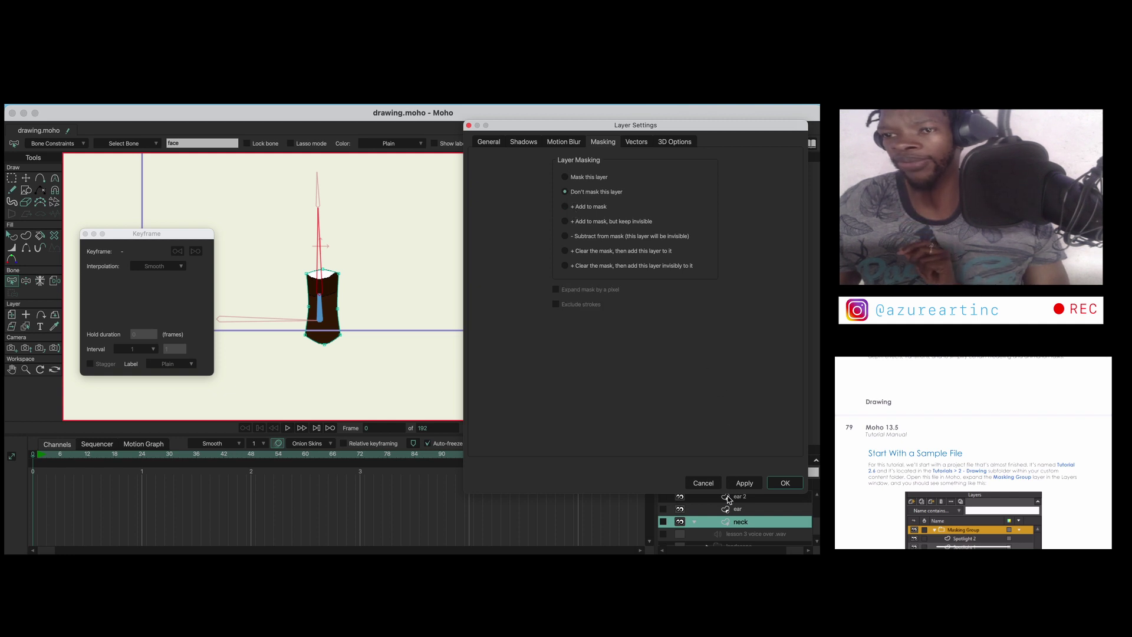
pyautogui.click(744, 484)
pyautogui.click(777, 482)
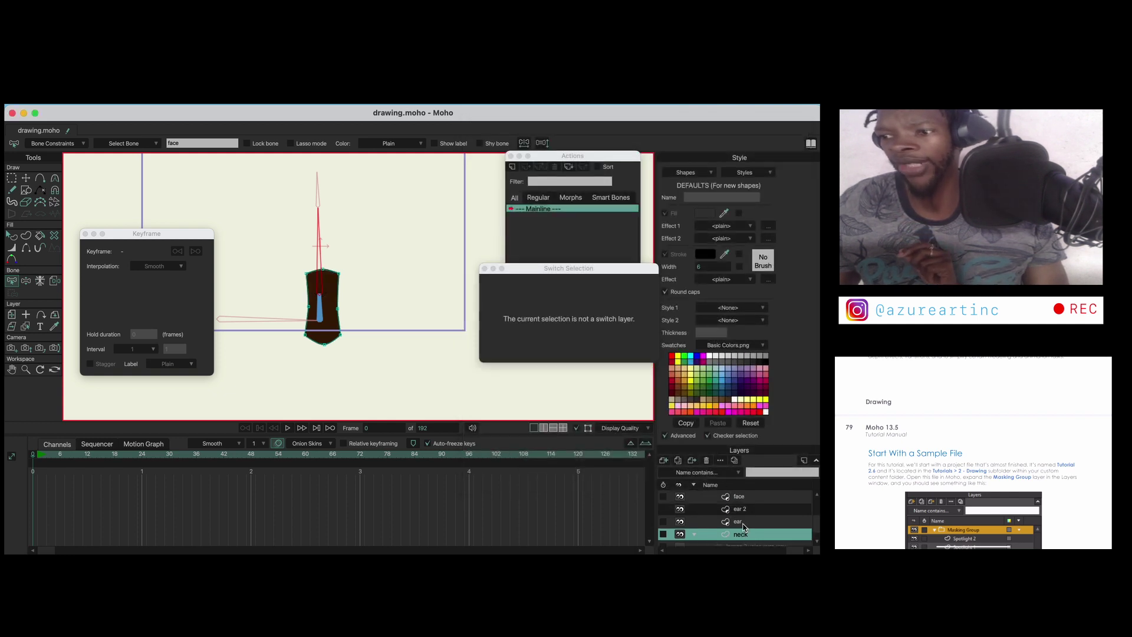
# Set the face layer's masking to '+ Add to mask' and confirm.
pyautogui.click(744, 523)
pyautogui.click(745, 498)
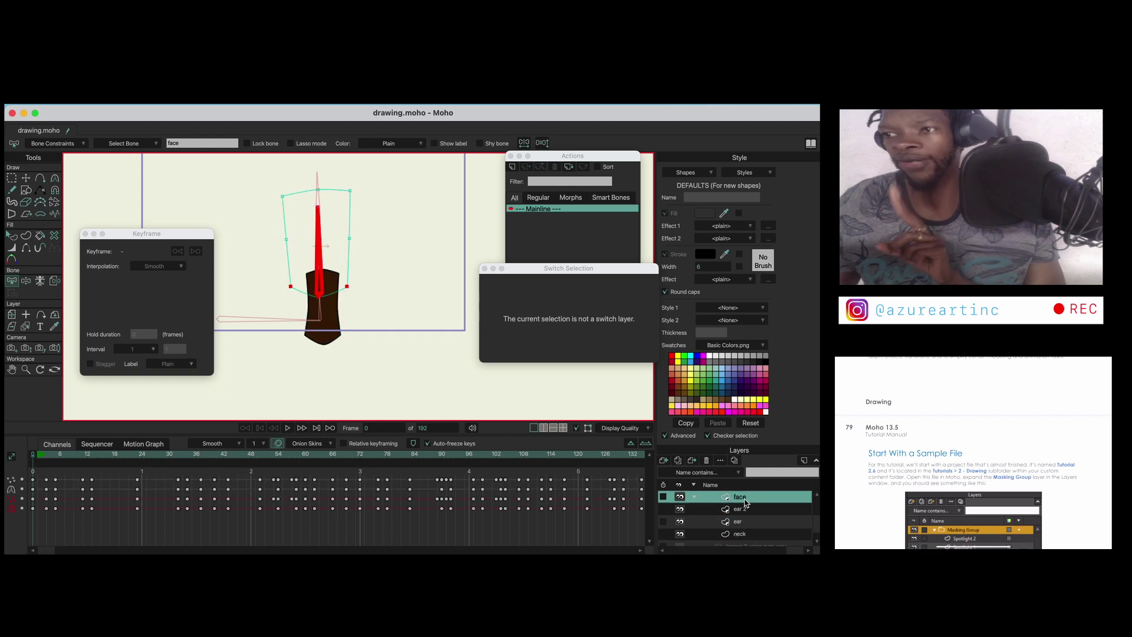
pyautogui.doubleClick(745, 500)
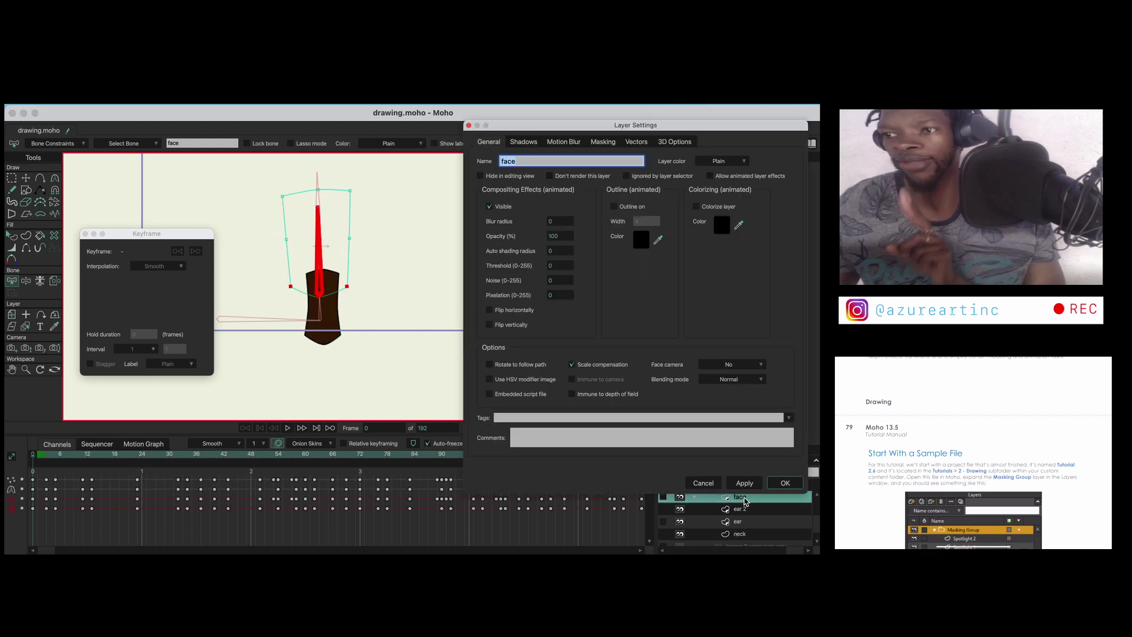
pyautogui.click(603, 142)
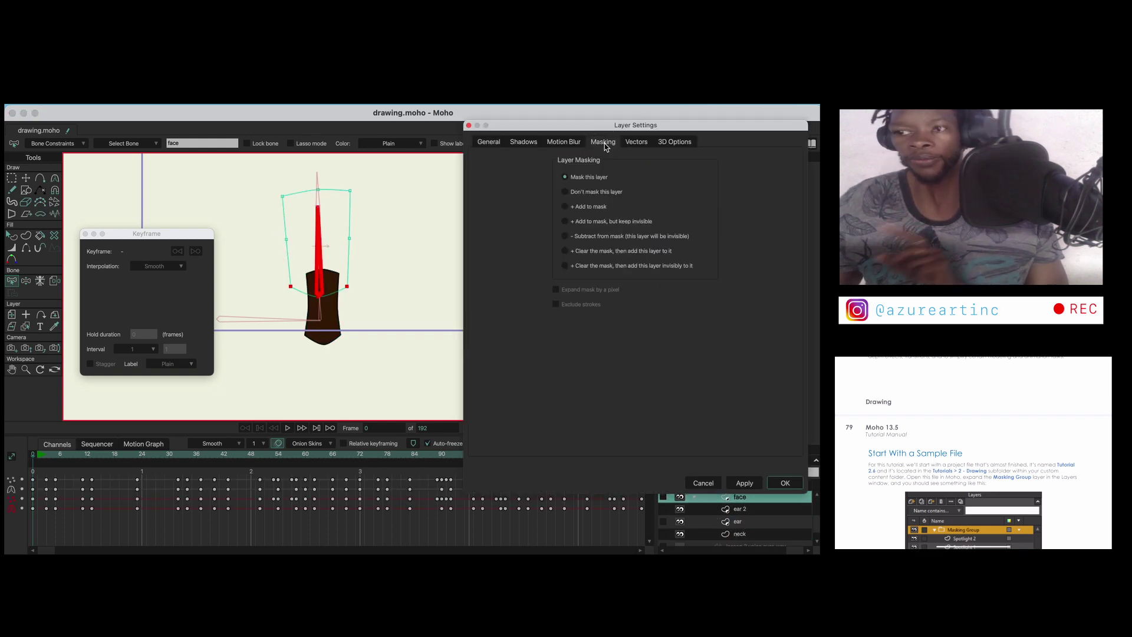
pyautogui.click(565, 207)
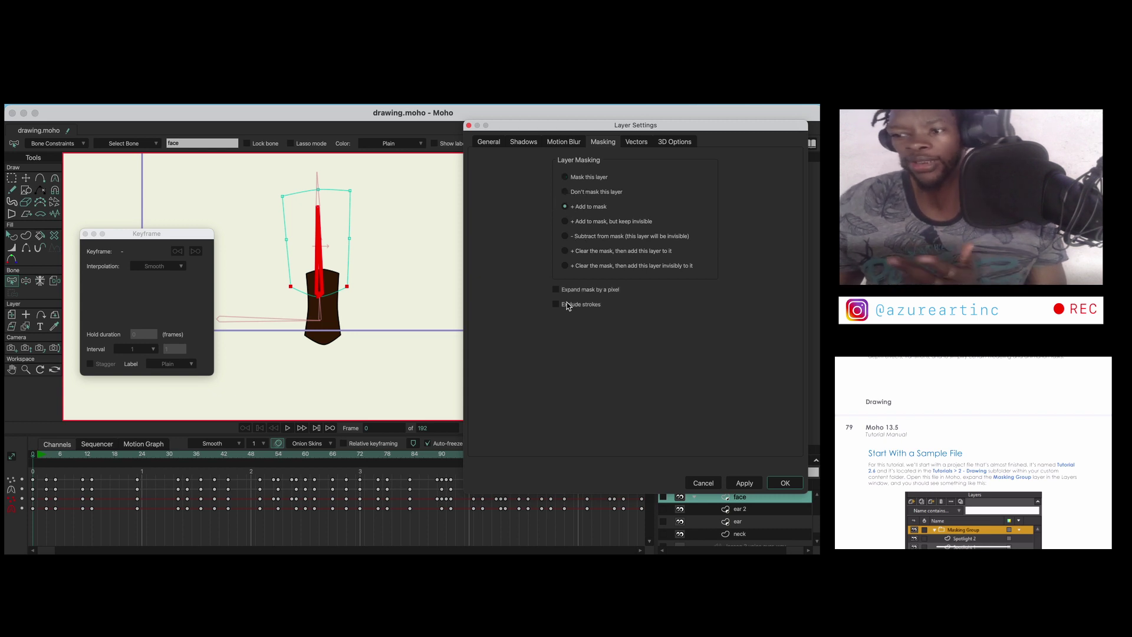
pyautogui.click(744, 482)
pyautogui.click(784, 484)
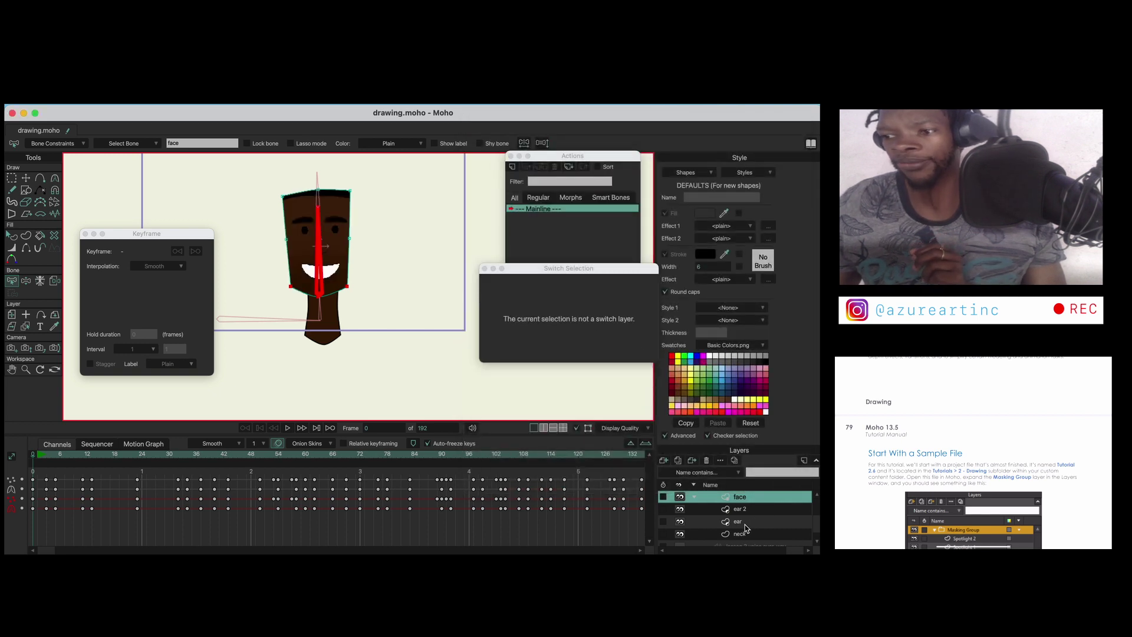
# Set the ear, ear 2 and nose layers to 'Don't mask this layer'.
pyautogui.doubleClick(739, 522)
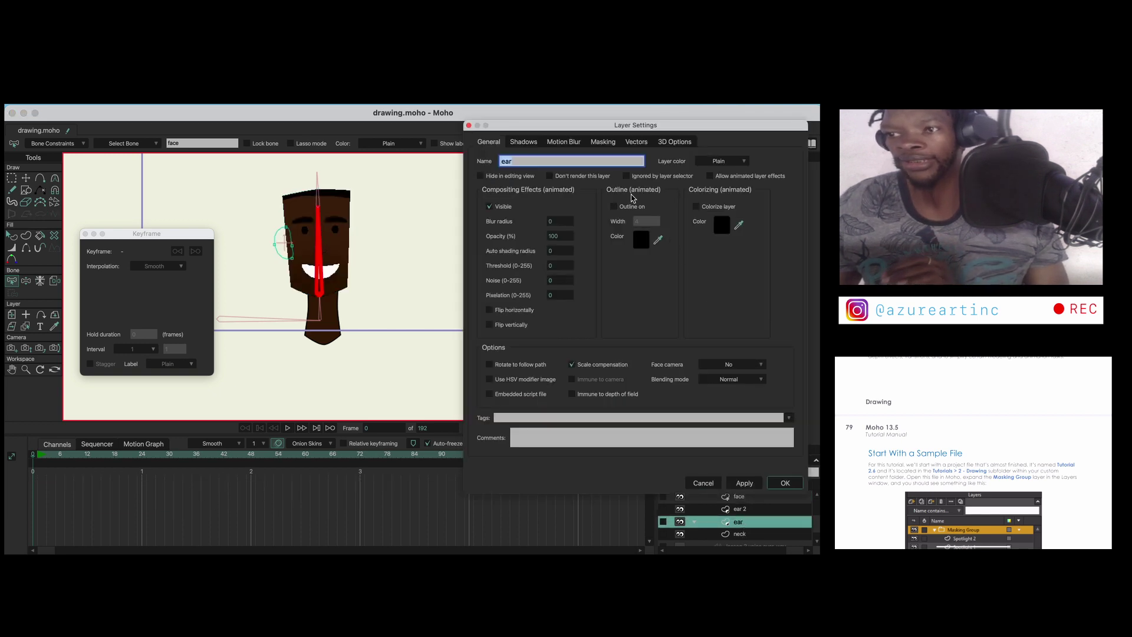
pyautogui.click(603, 142)
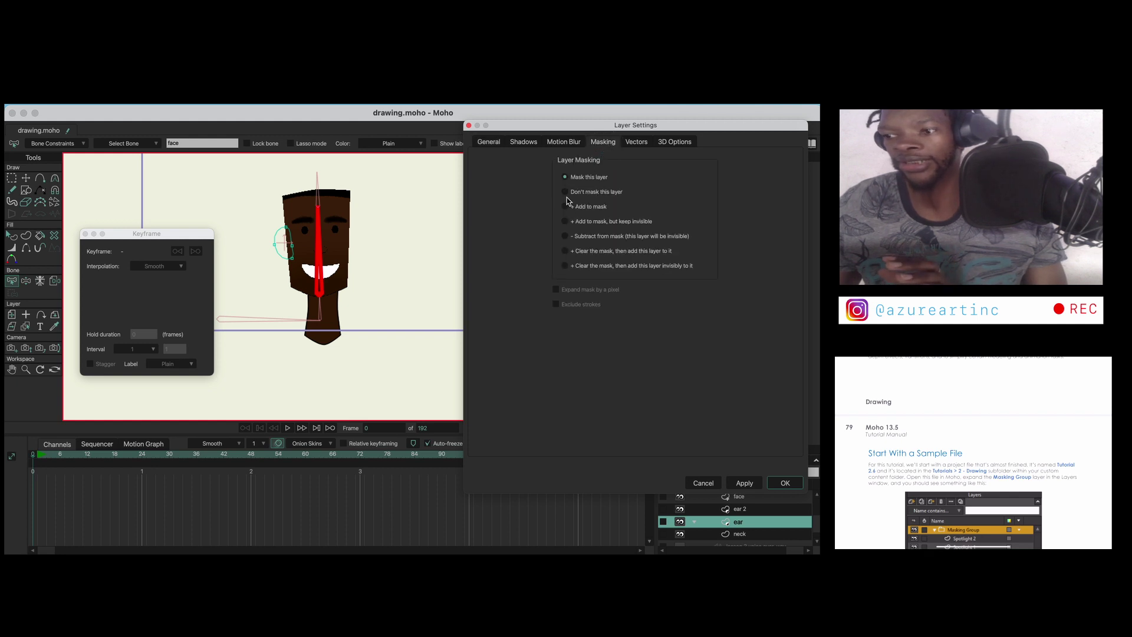
pyautogui.click(757, 484)
pyautogui.click(740, 511)
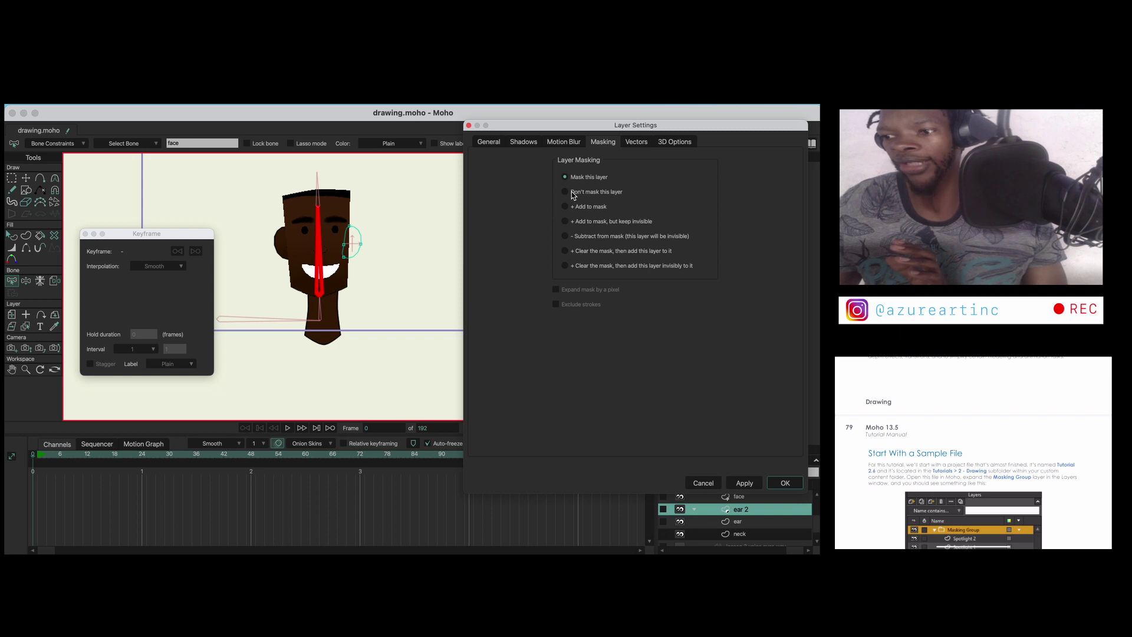
pyautogui.click(742, 480)
pyautogui.scroll(1, 740, 516)
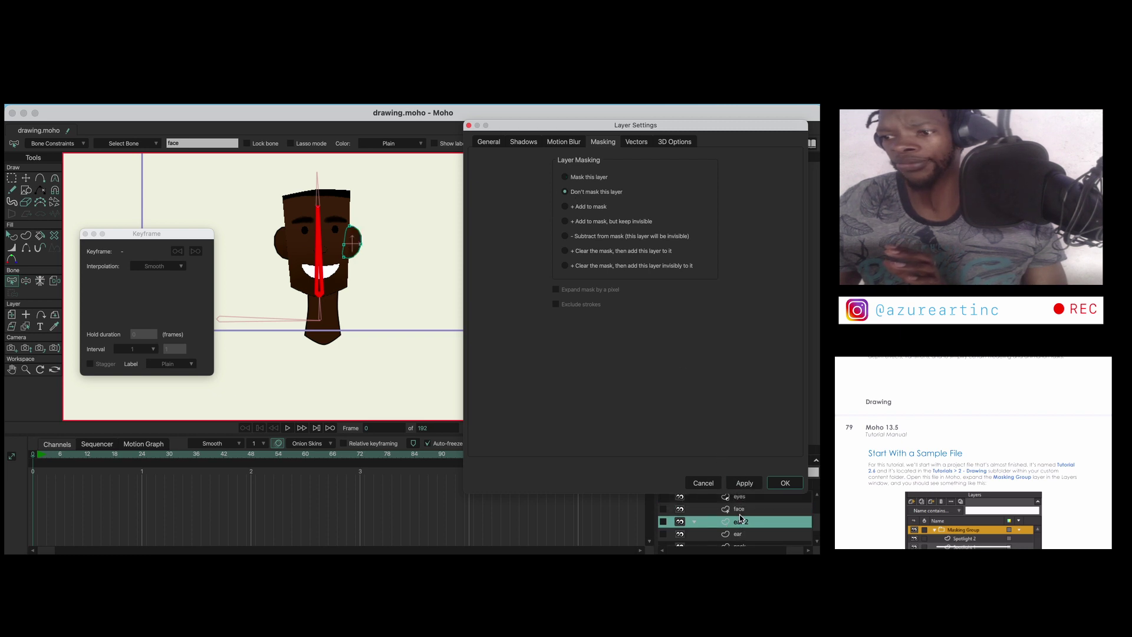
pyautogui.scroll(4, 740, 517)
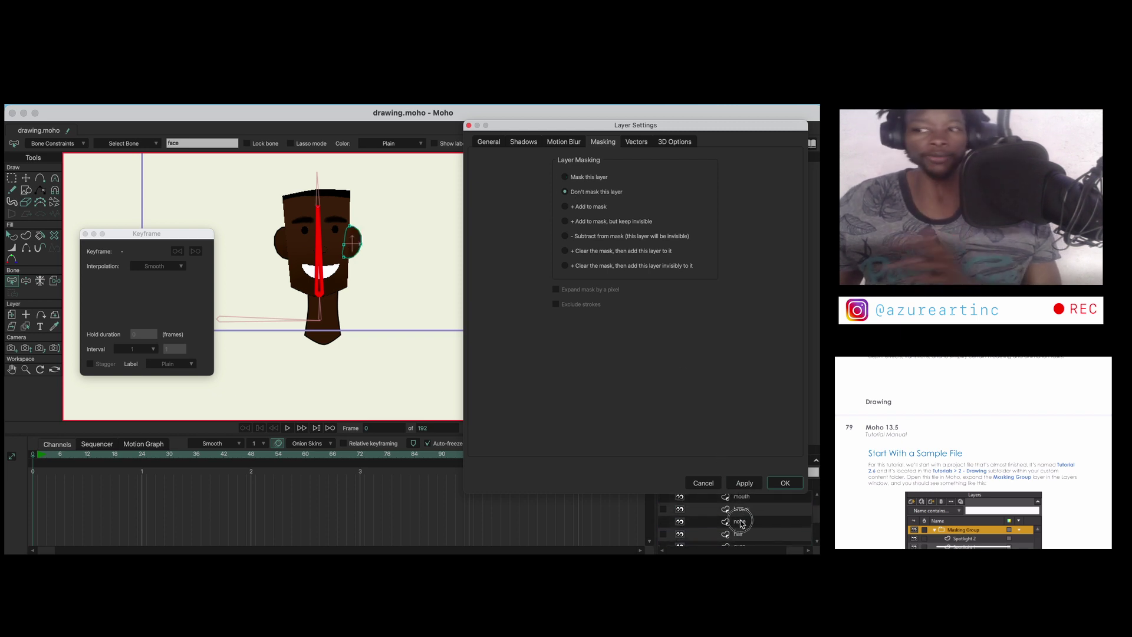
pyautogui.click(741, 521)
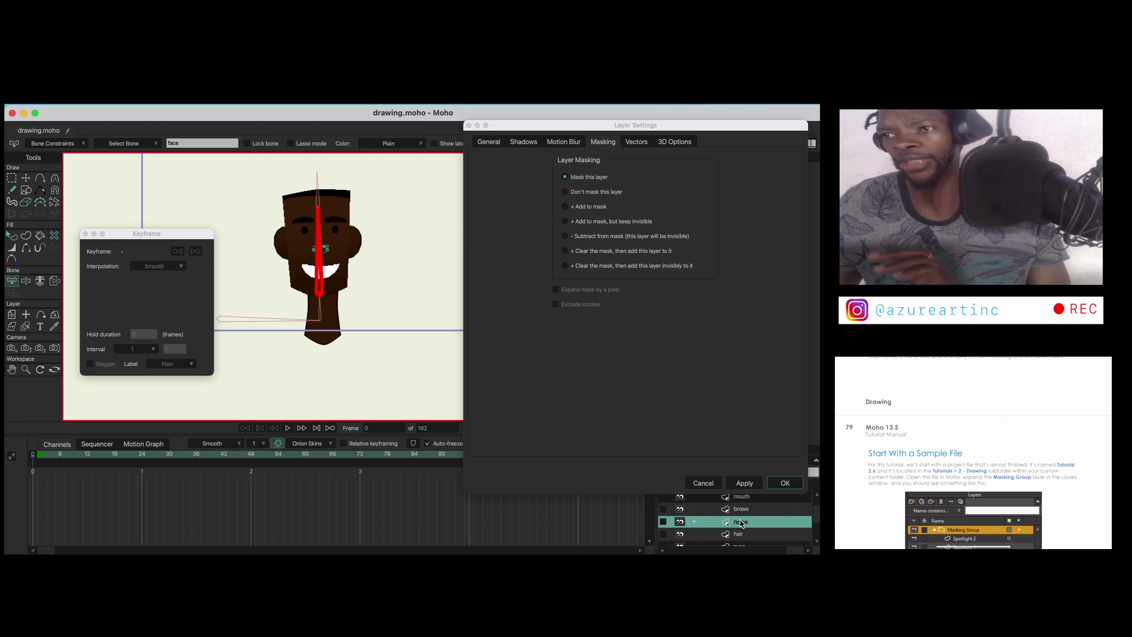
pyautogui.click(568, 194)
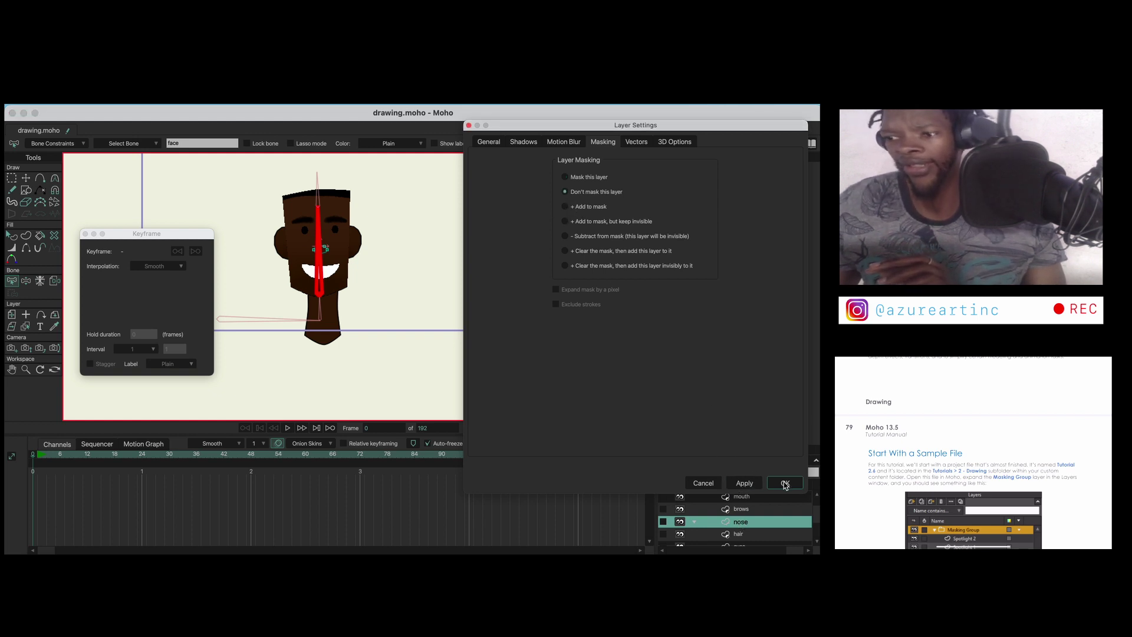
pyautogui.click(785, 482)
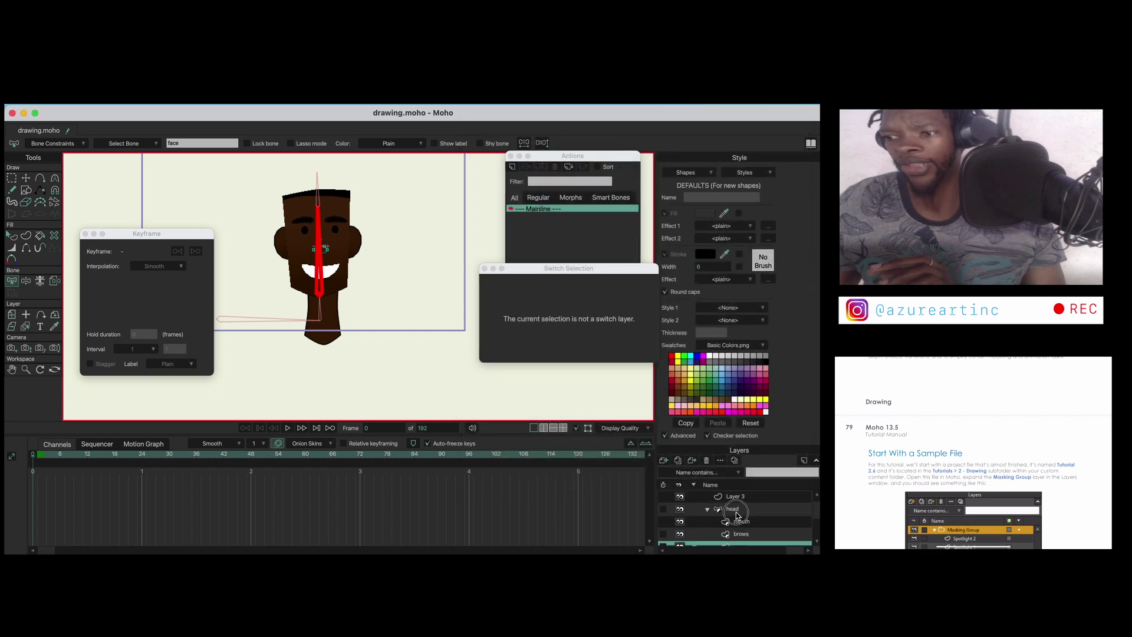
# Step through the head, Layer 3, mouth and nose layers in the Layers panel.
pyautogui.click(737, 509)
pyautogui.scroll(1, 740, 512)
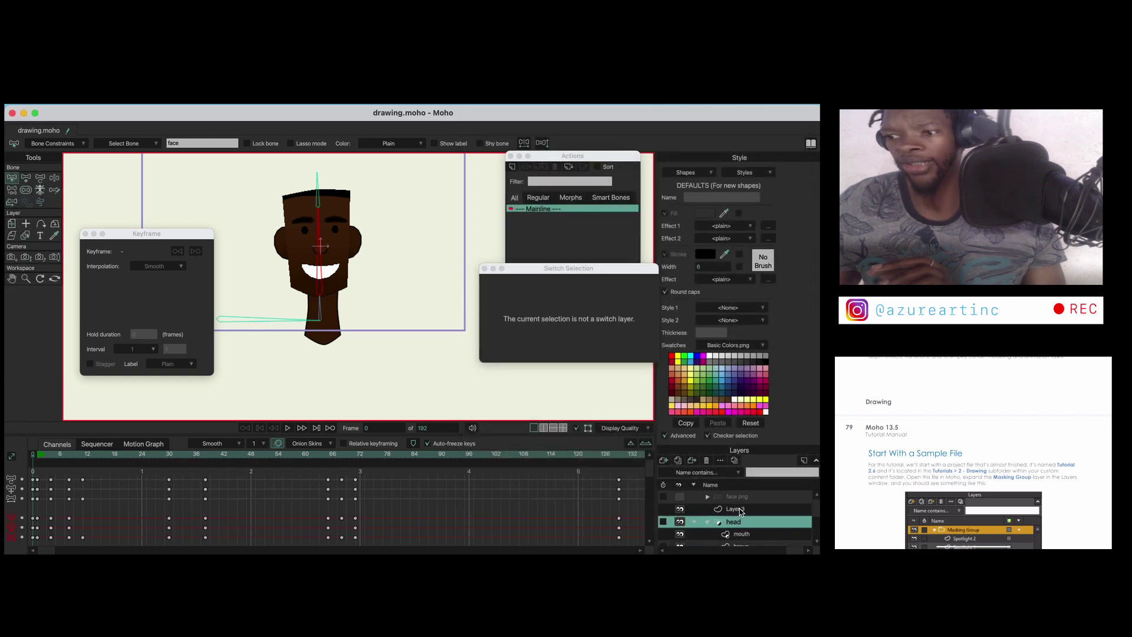
pyautogui.click(739, 510)
pyautogui.scroll(-1, 740, 513)
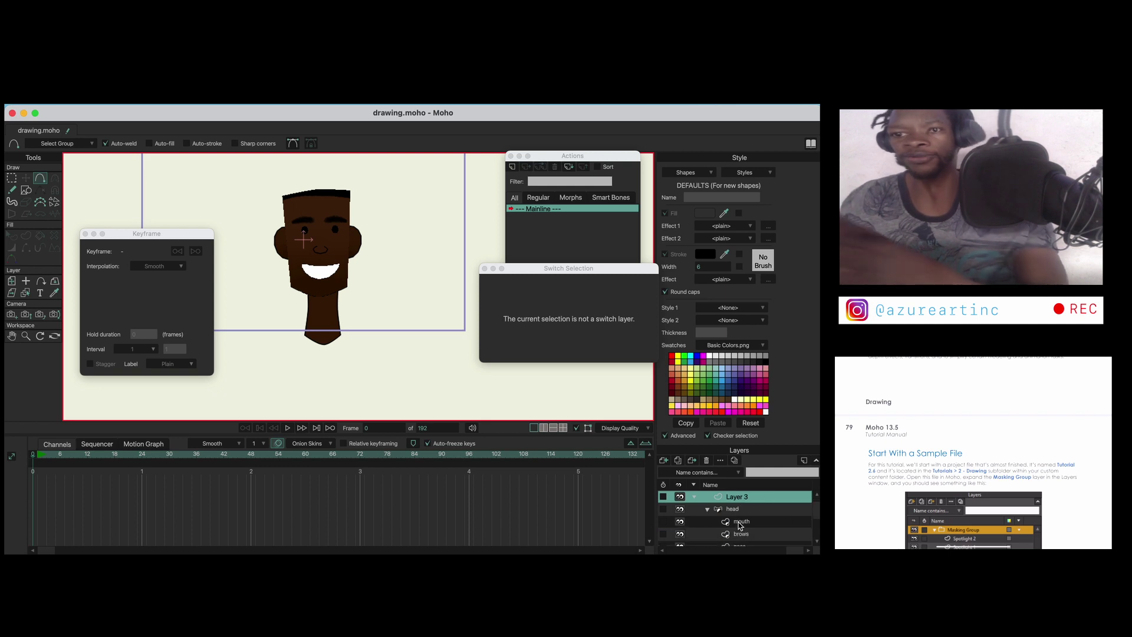
pyautogui.click(741, 523)
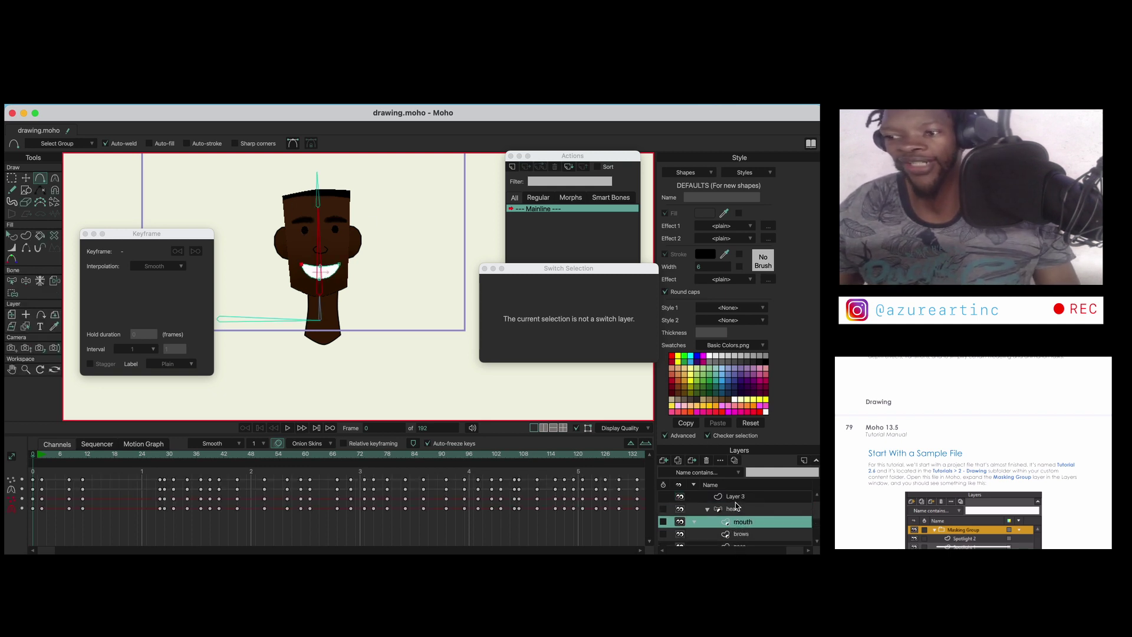
pyautogui.scroll(-2, 740, 519)
pyautogui.click(741, 522)
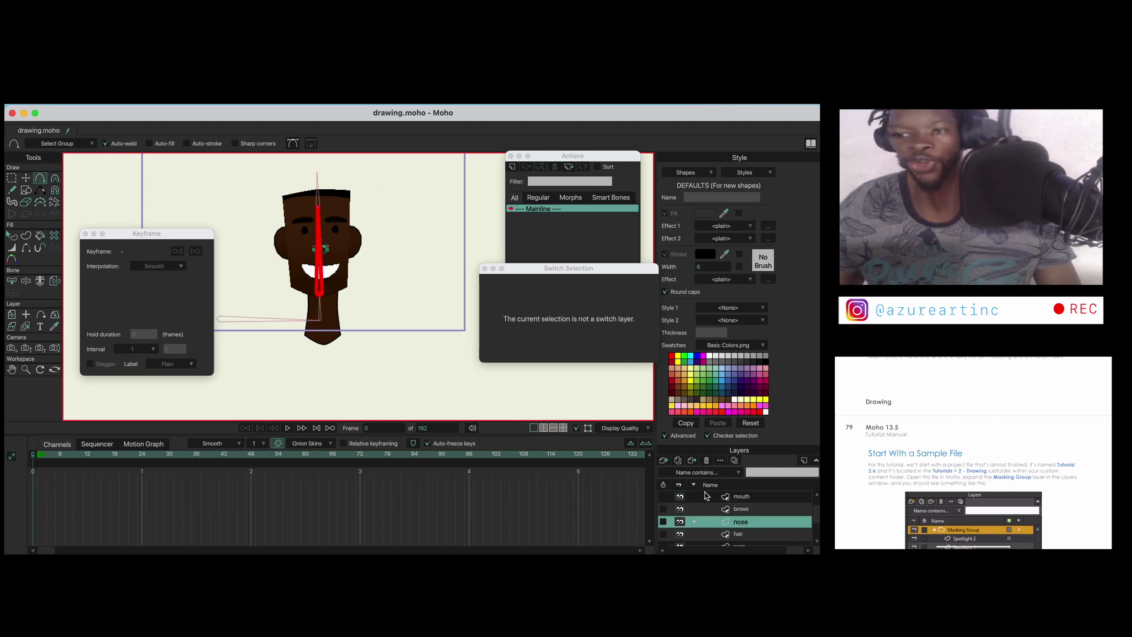
# Set the hair layer to 'Don't mask this layer' and confirm.
pyautogui.click(741, 535)
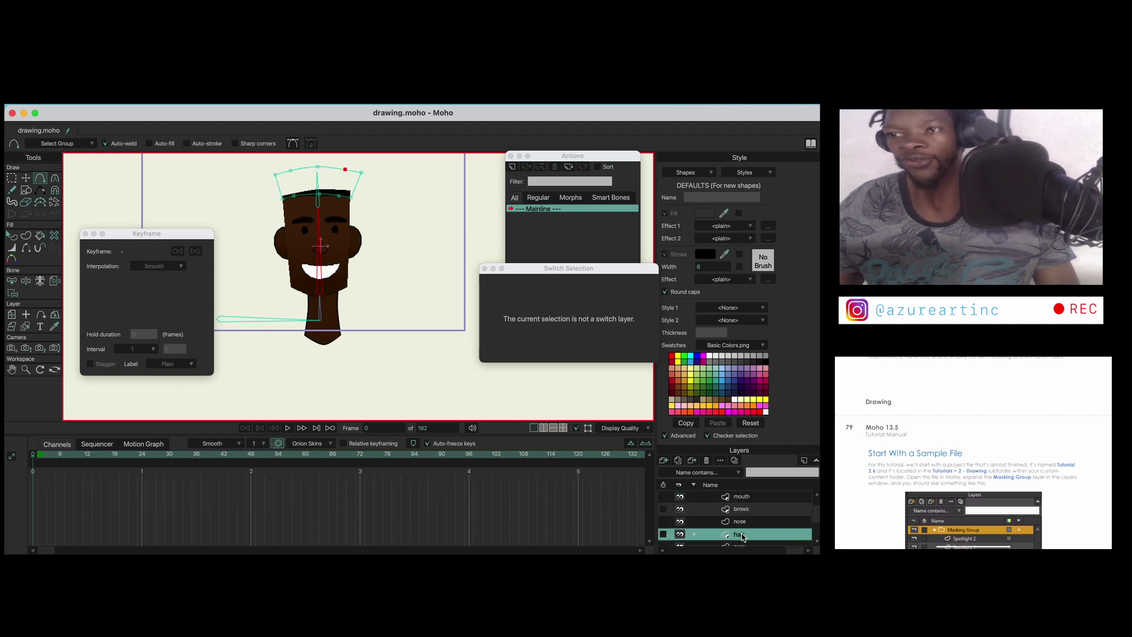
pyautogui.doubleClick(741, 535)
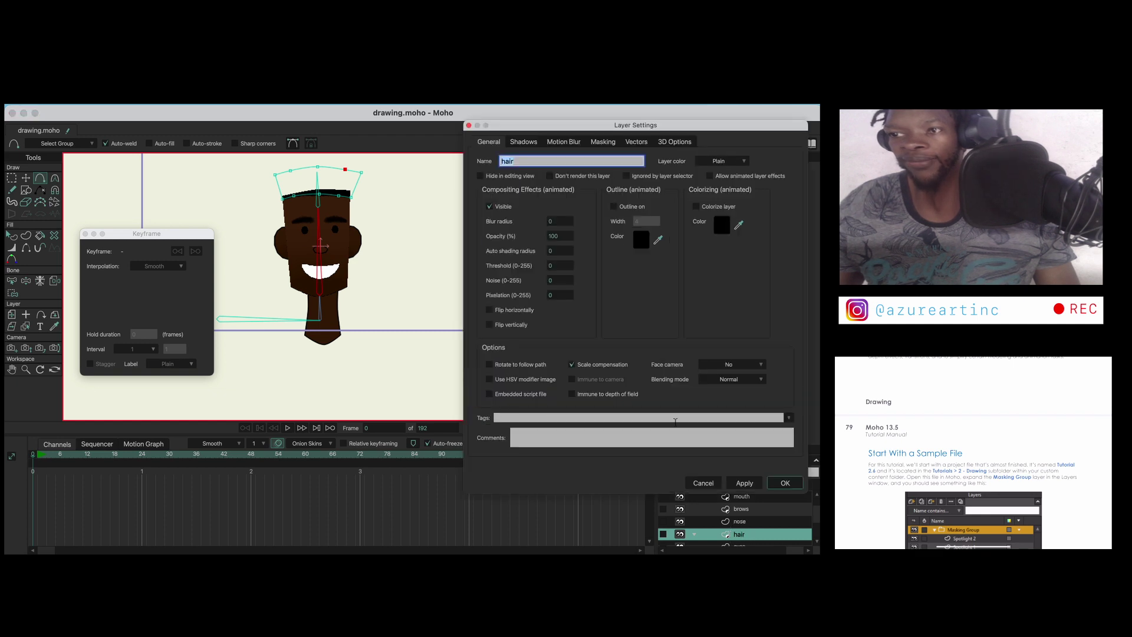
pyautogui.click(608, 142)
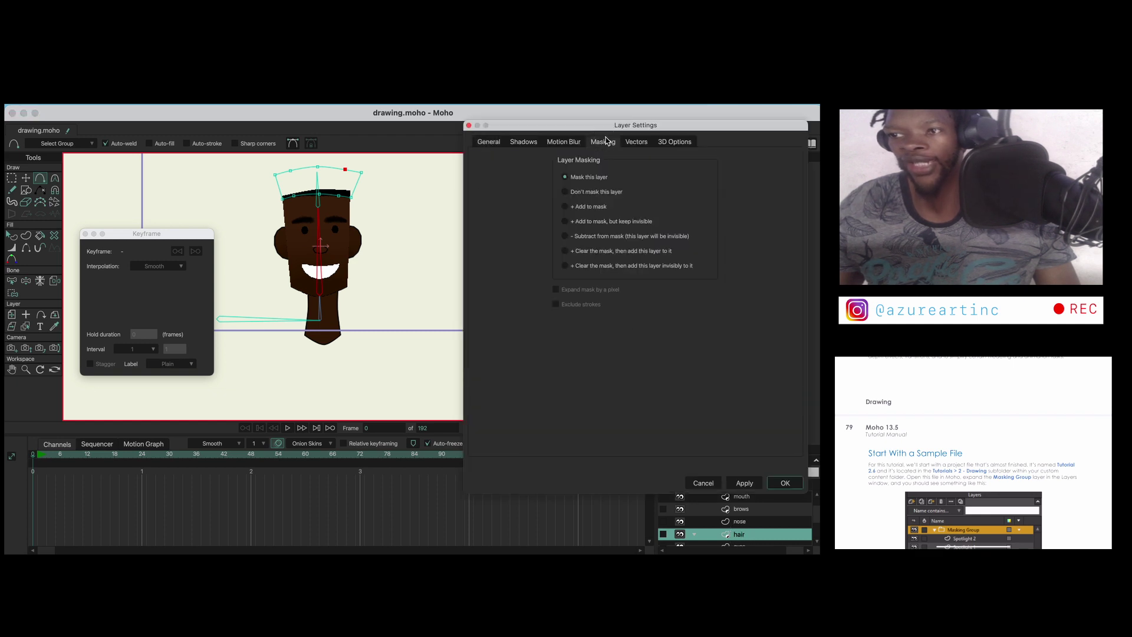
pyautogui.click(567, 192)
pyautogui.click(737, 485)
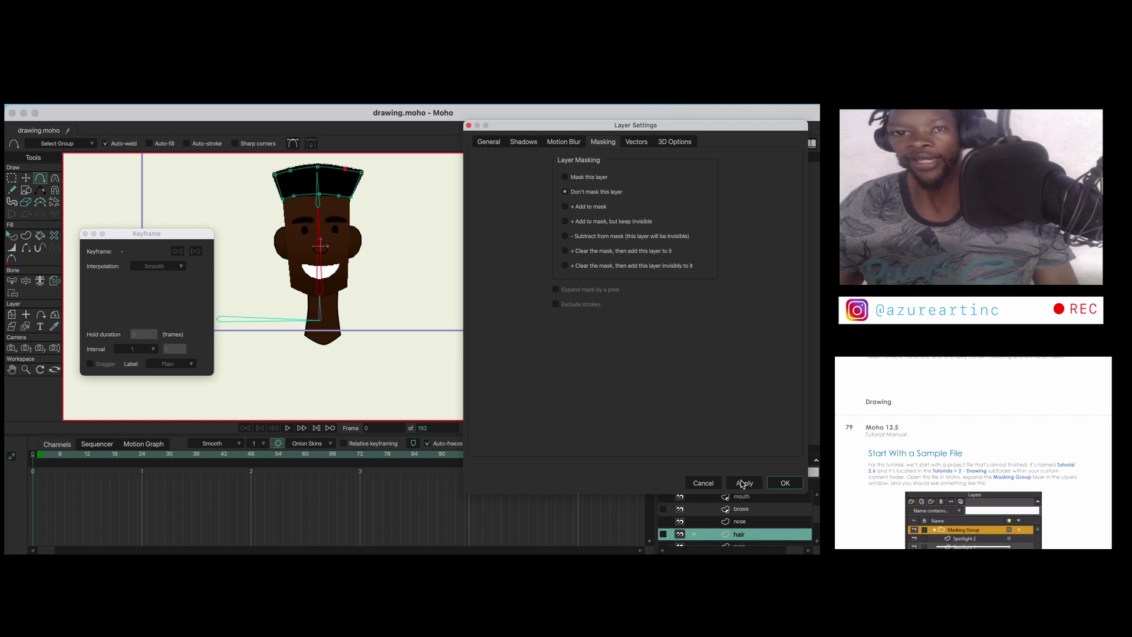
pyautogui.click(785, 483)
pyautogui.click(25, 178)
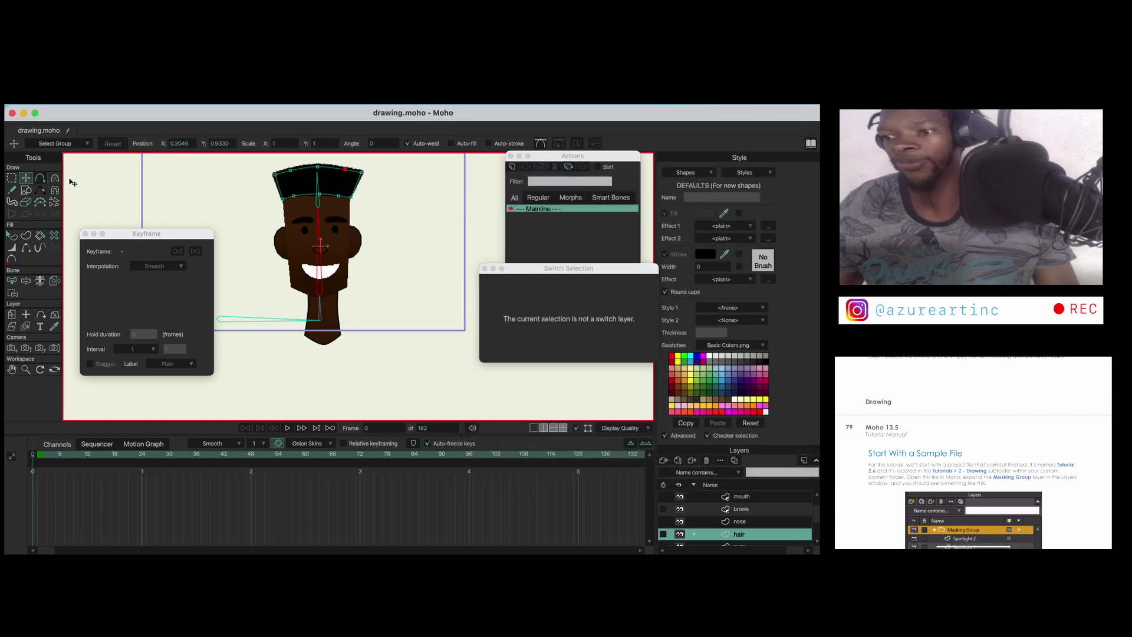
# Move the mouth to the face's right edge so the face clips part of it.
pyautogui.scroll(2, 752, 521)
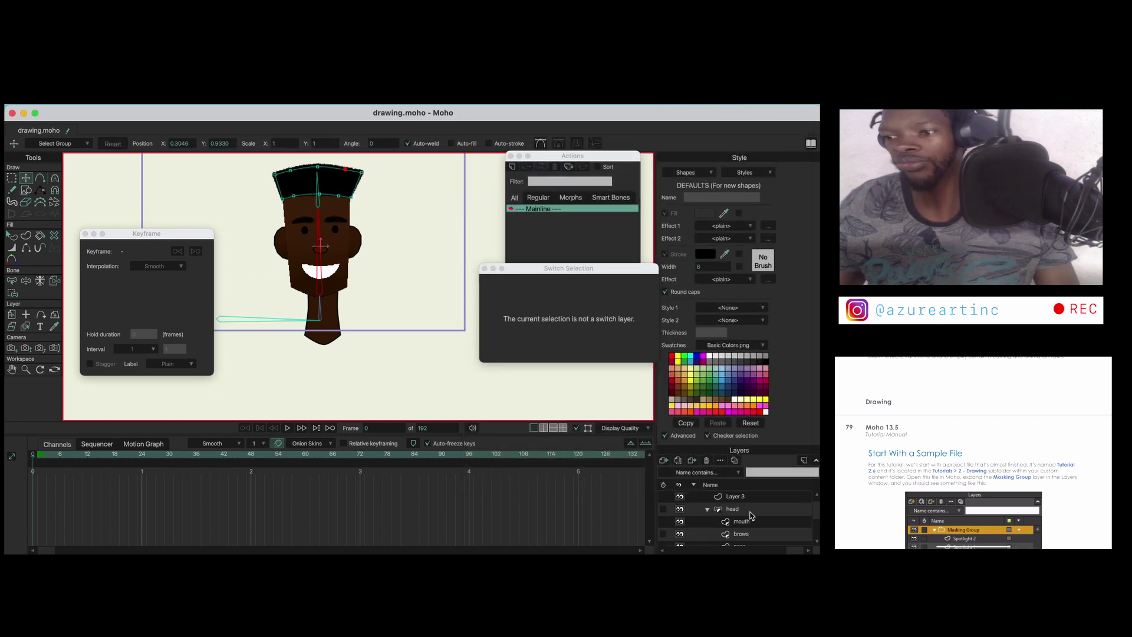
pyautogui.click(742, 524)
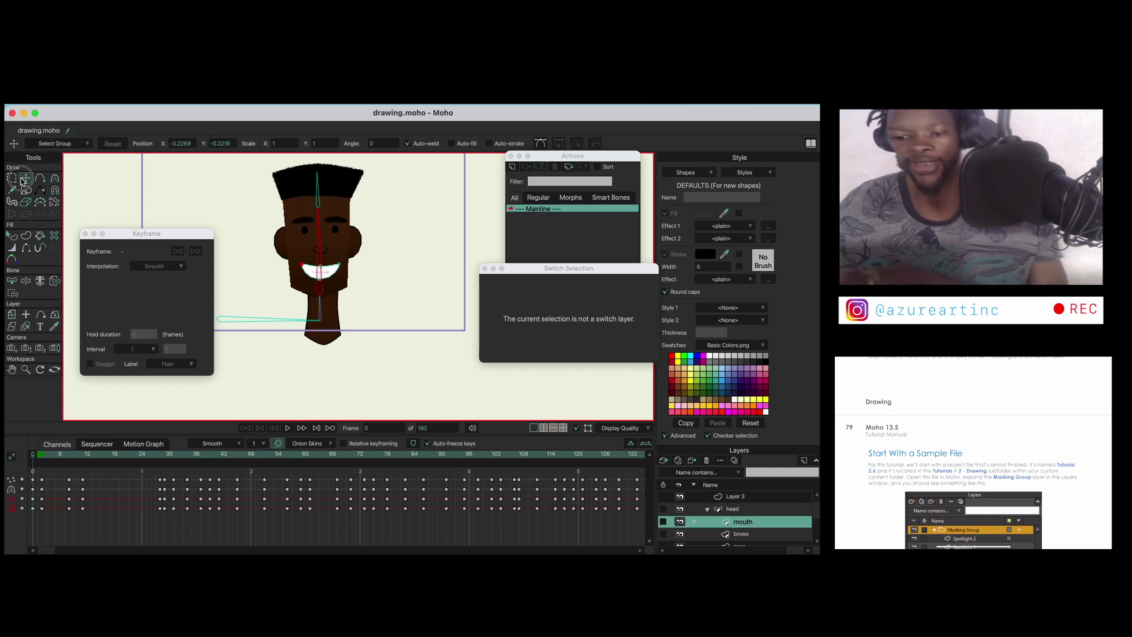
pyautogui.scroll(5, 361, 315)
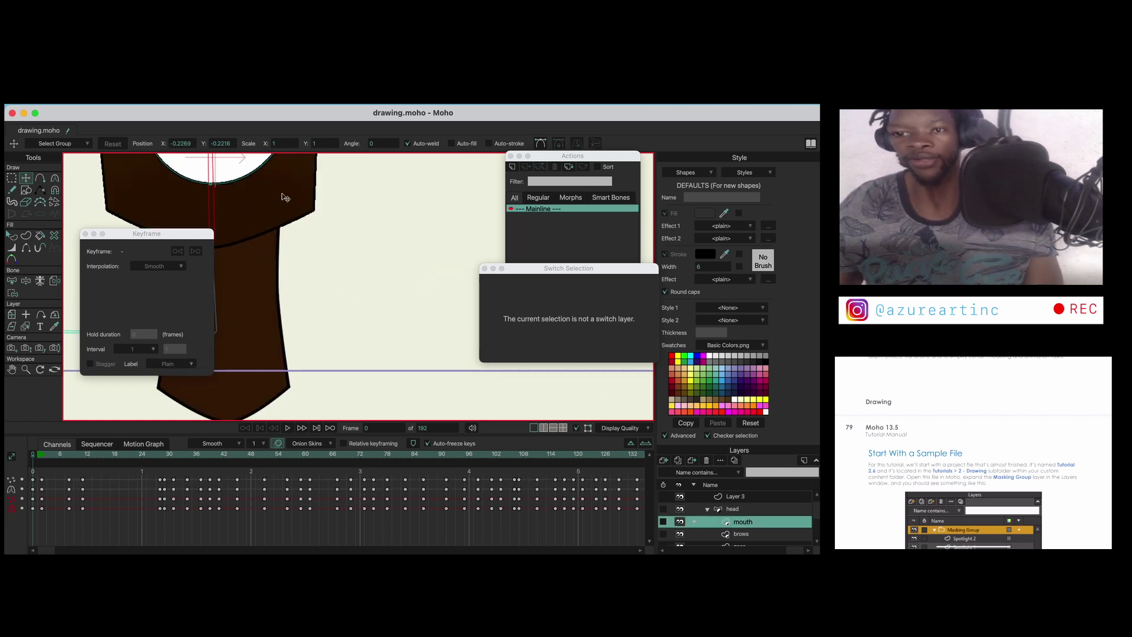
pyautogui.moveTo(285, 194); pyautogui.dragTo(422, 299)
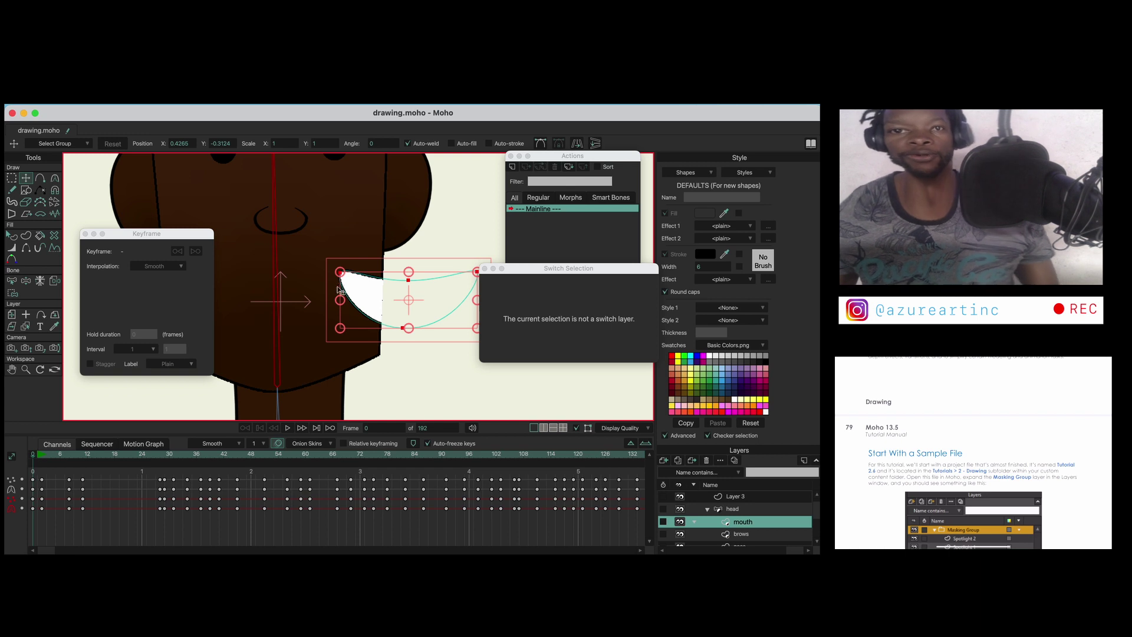
pyautogui.click(69, 106)
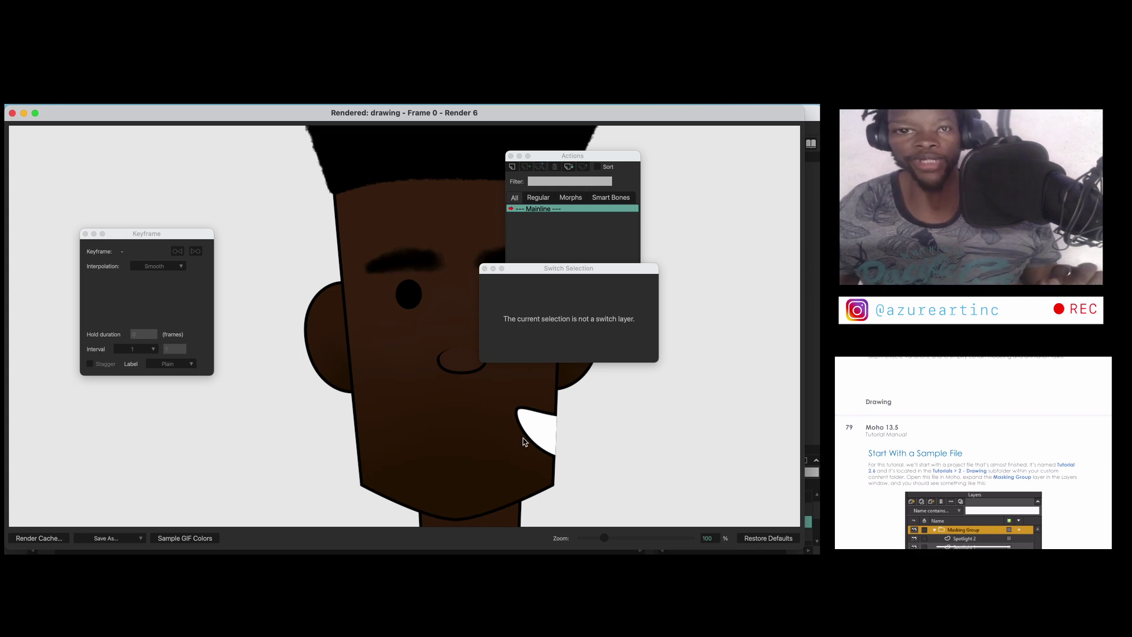
pyautogui.click(12, 112)
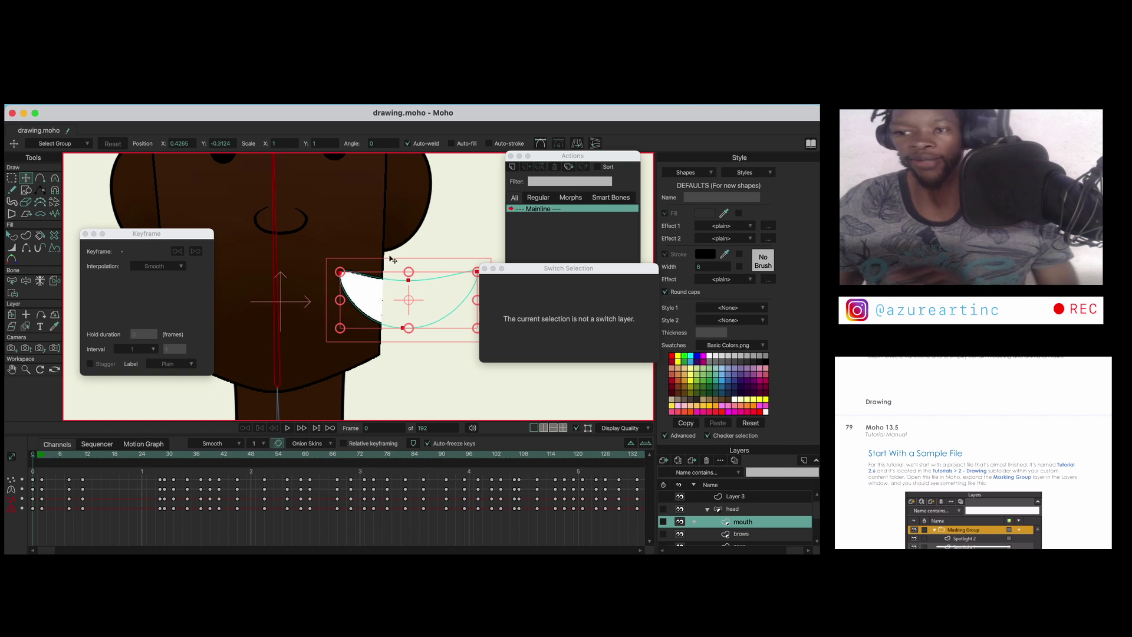
pyautogui.click(733, 509)
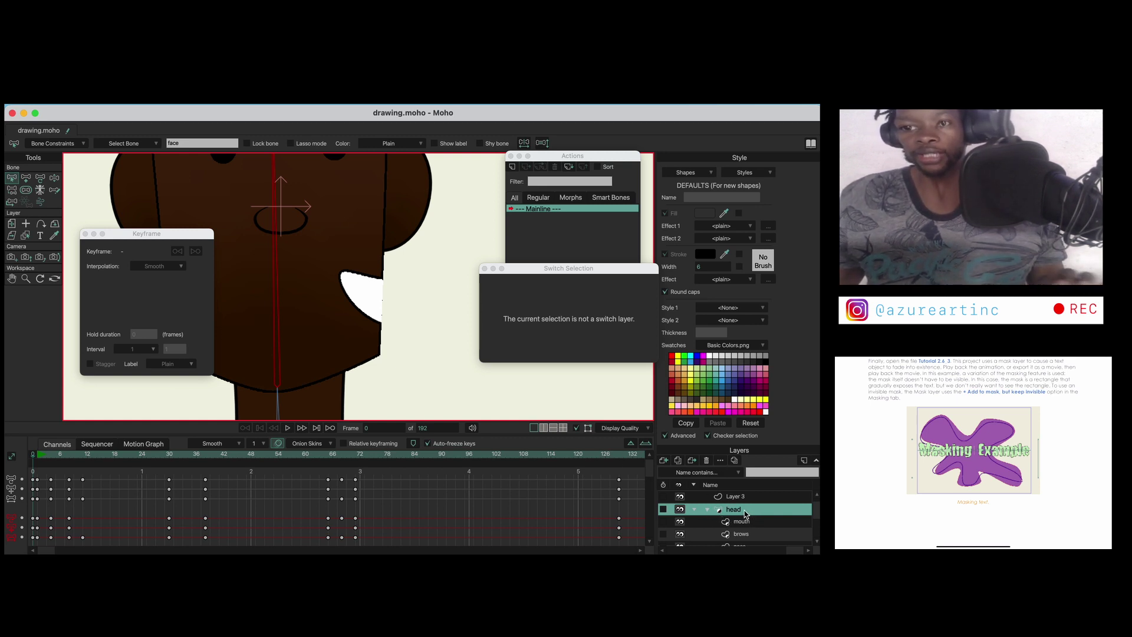
pyautogui.scroll(-5, 386, 268)
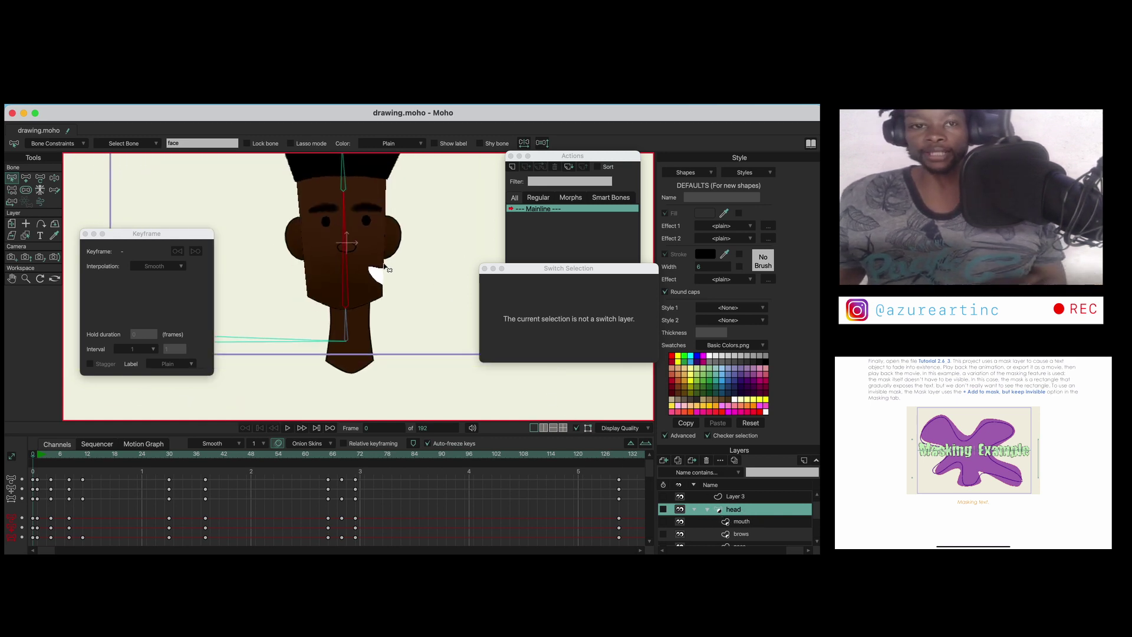
pyautogui.scroll(-5, 385, 267)
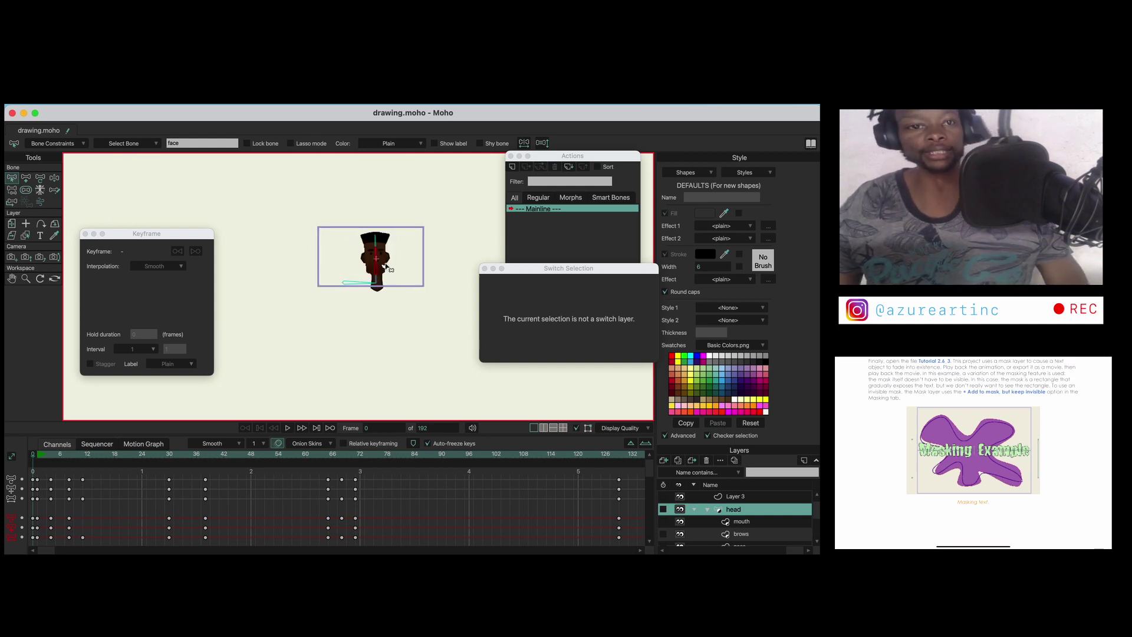